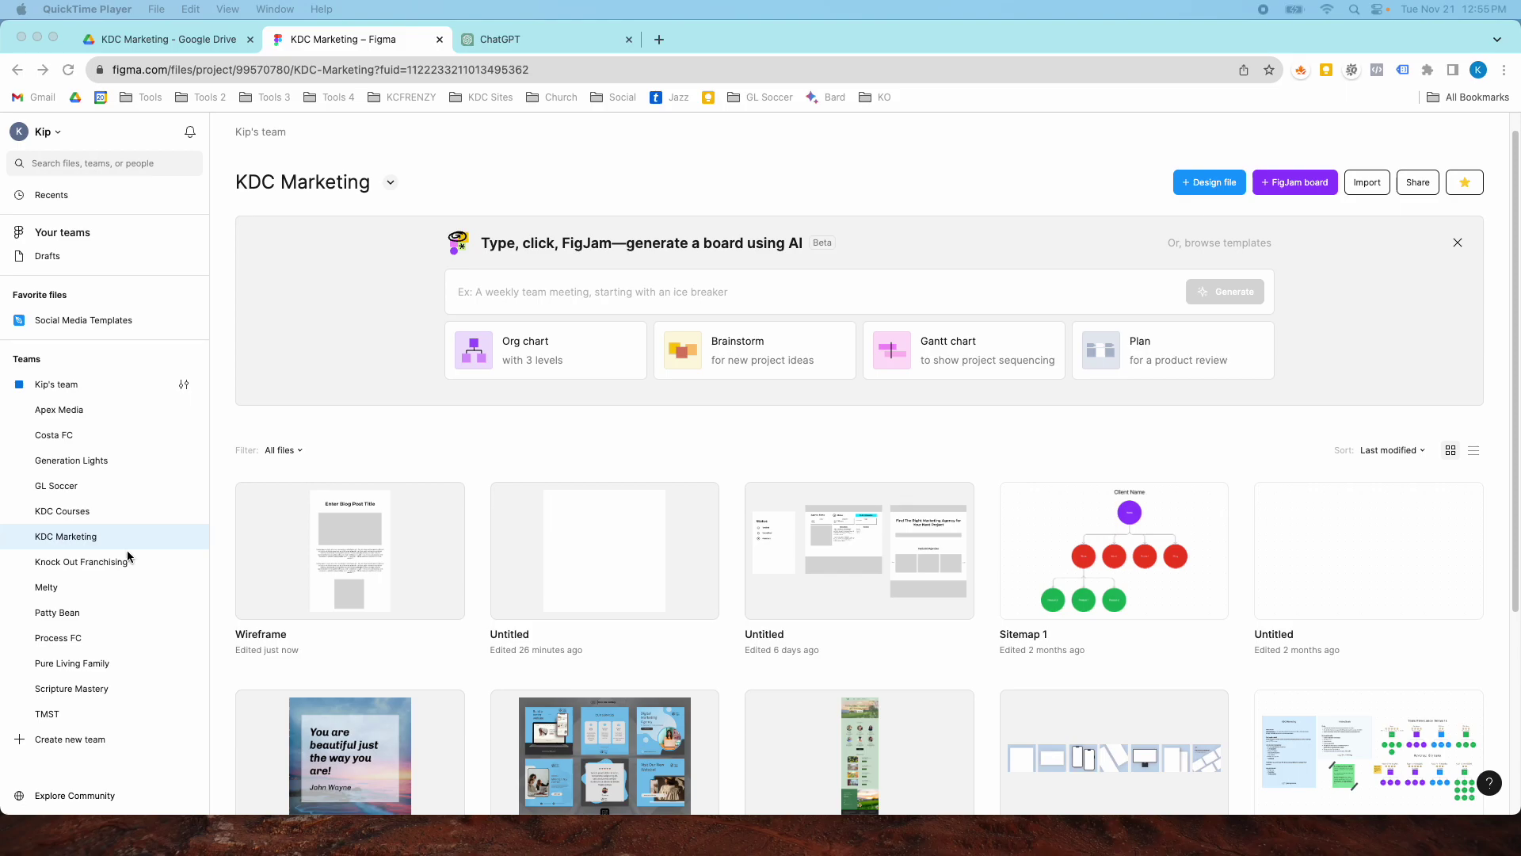
In Chrome, create a new Untitled design file in the KDC Marketing project
click(1184, 190)
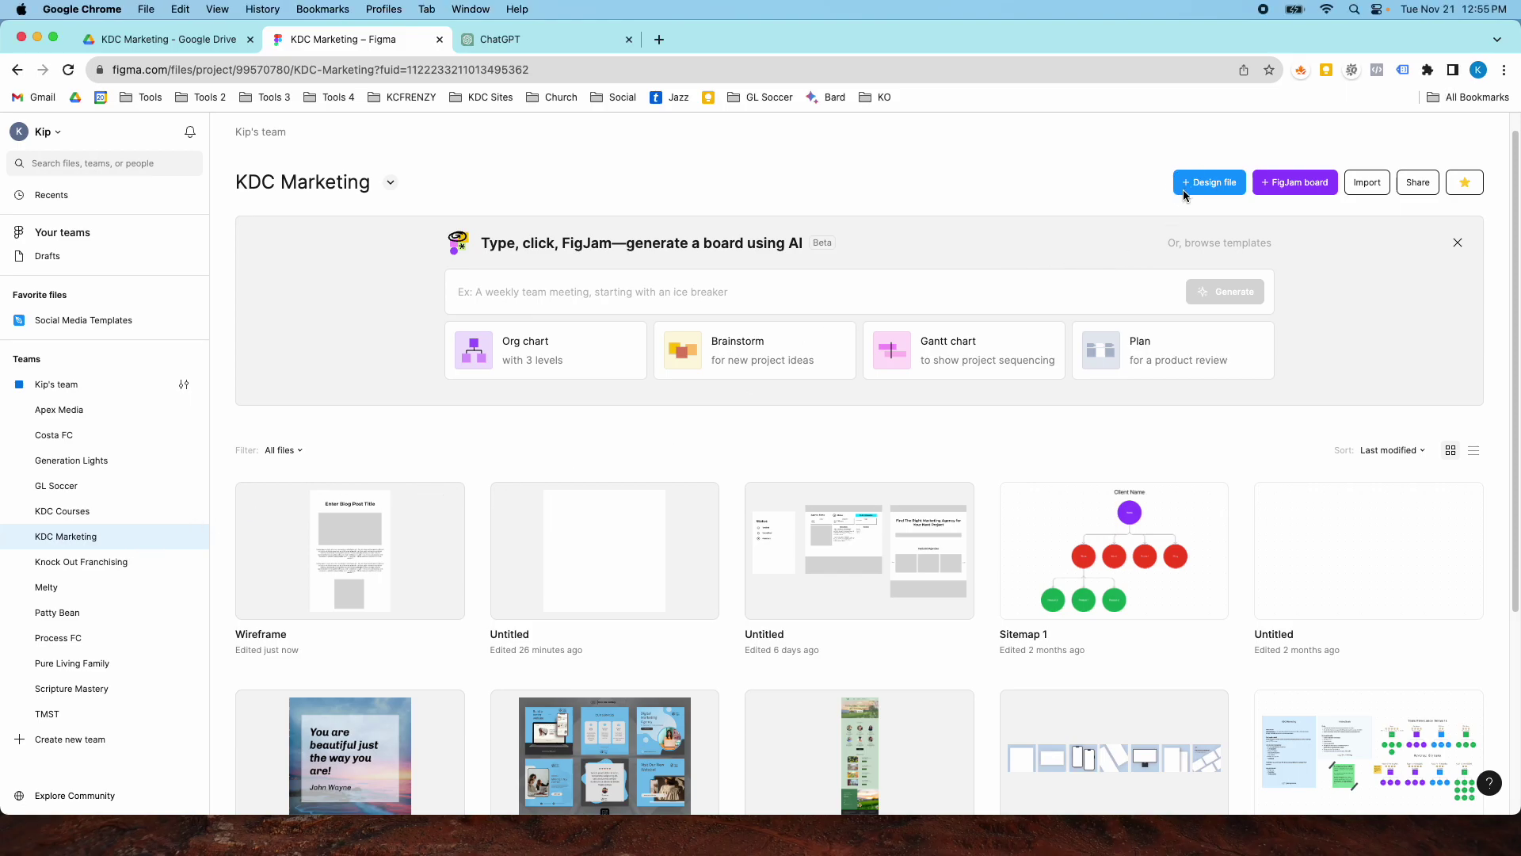
click(1194, 189)
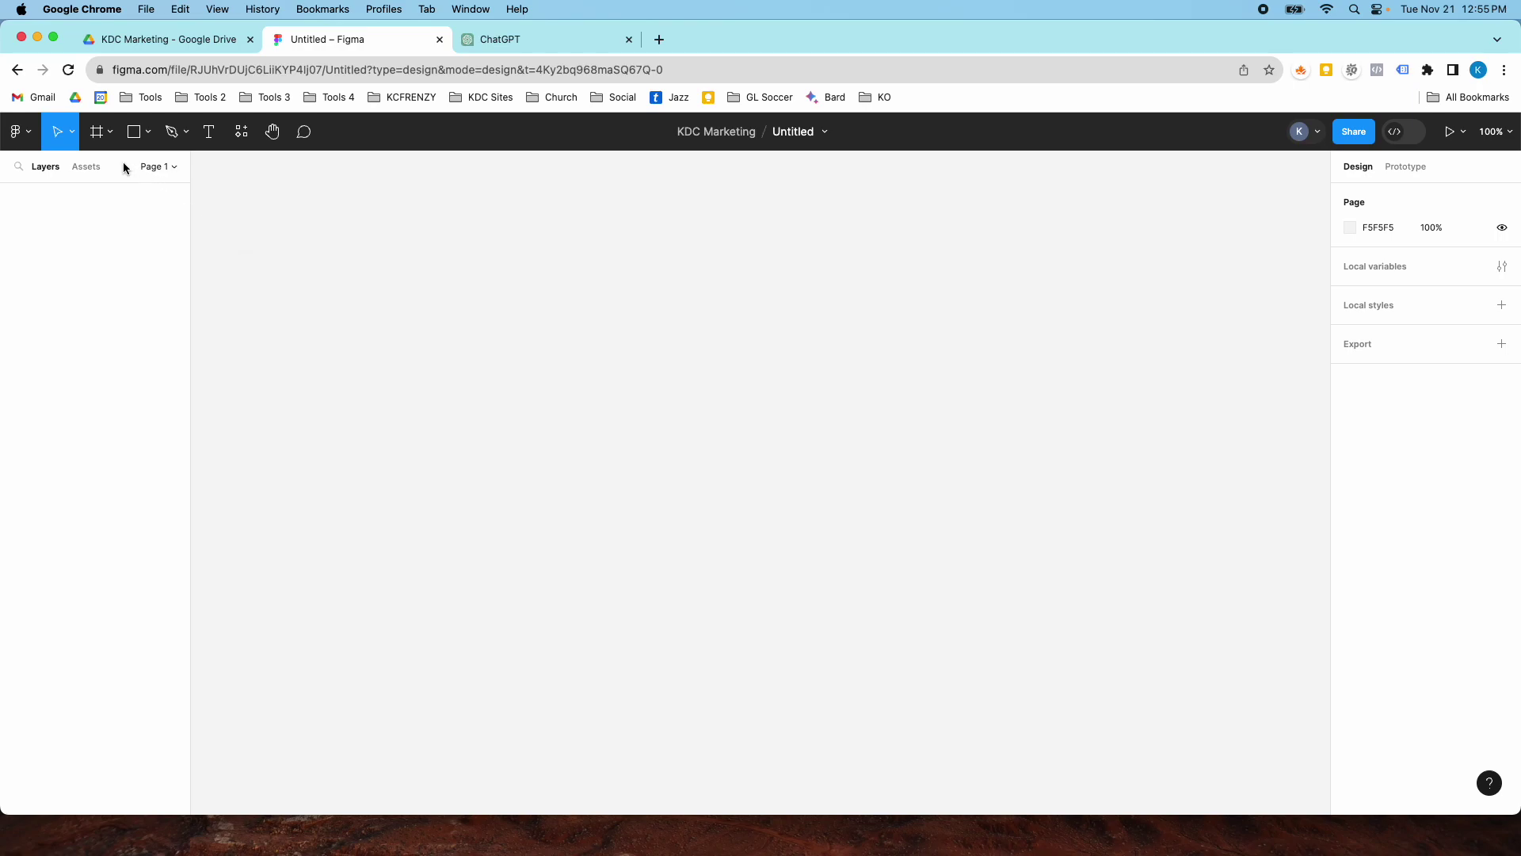
Add a Desktop Wireframe frame sized 1440×1024 to the empty canvas
click(112, 136)
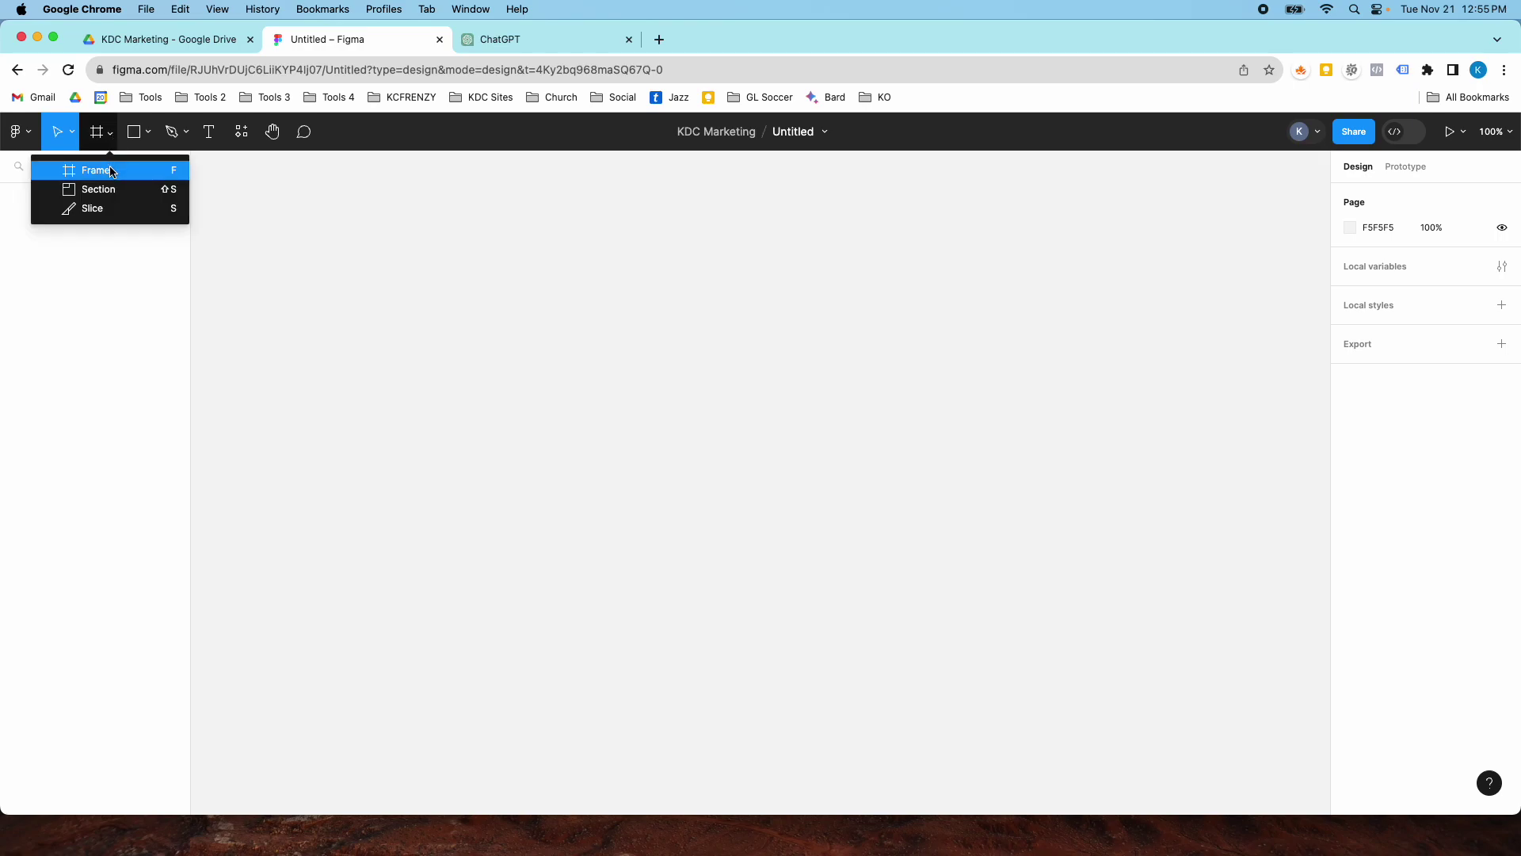
click(112, 170)
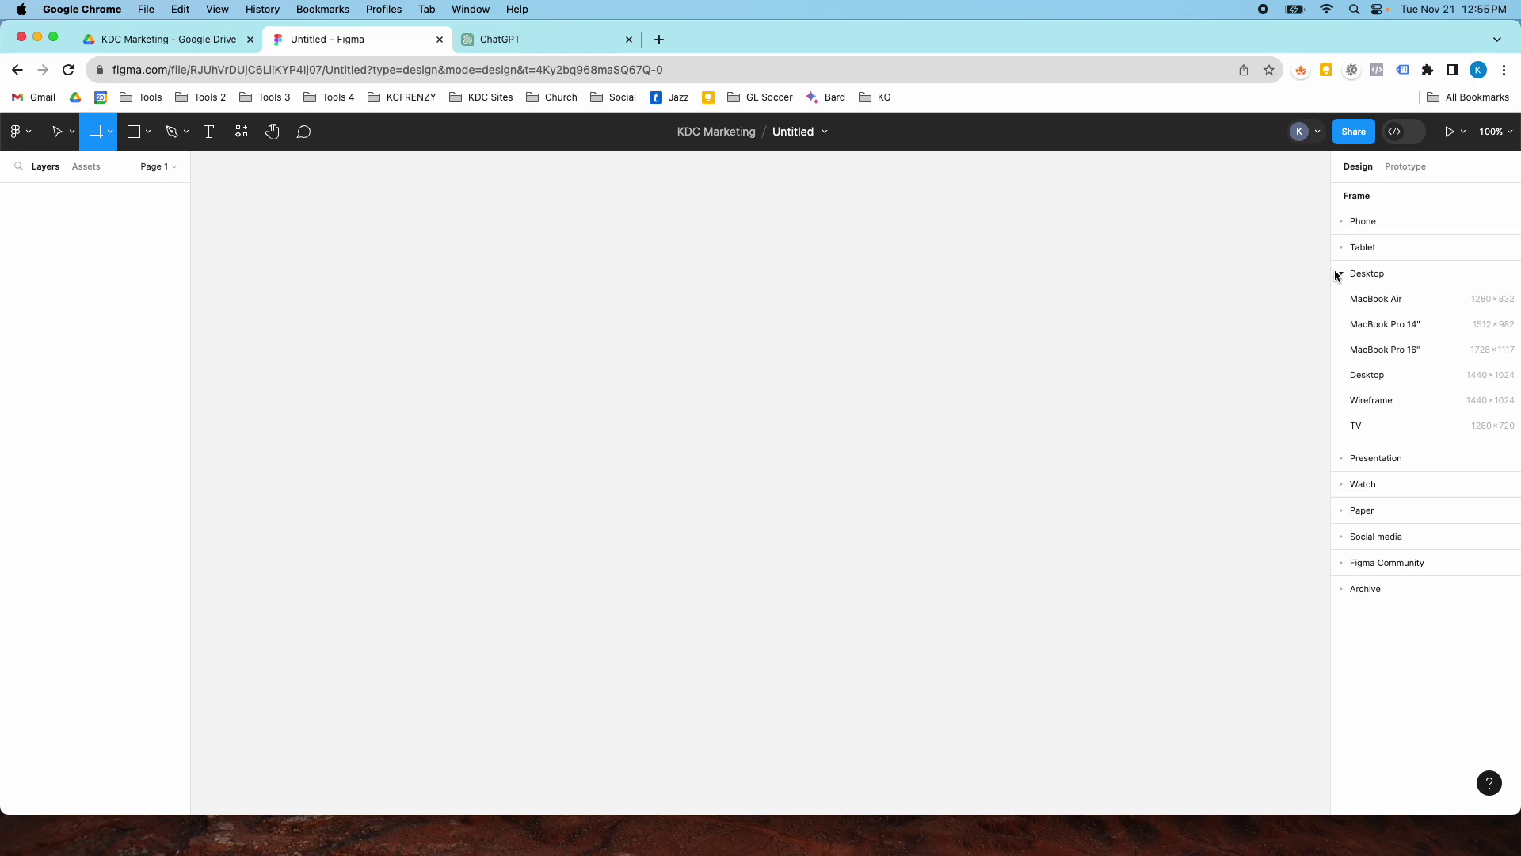
click(1367, 400)
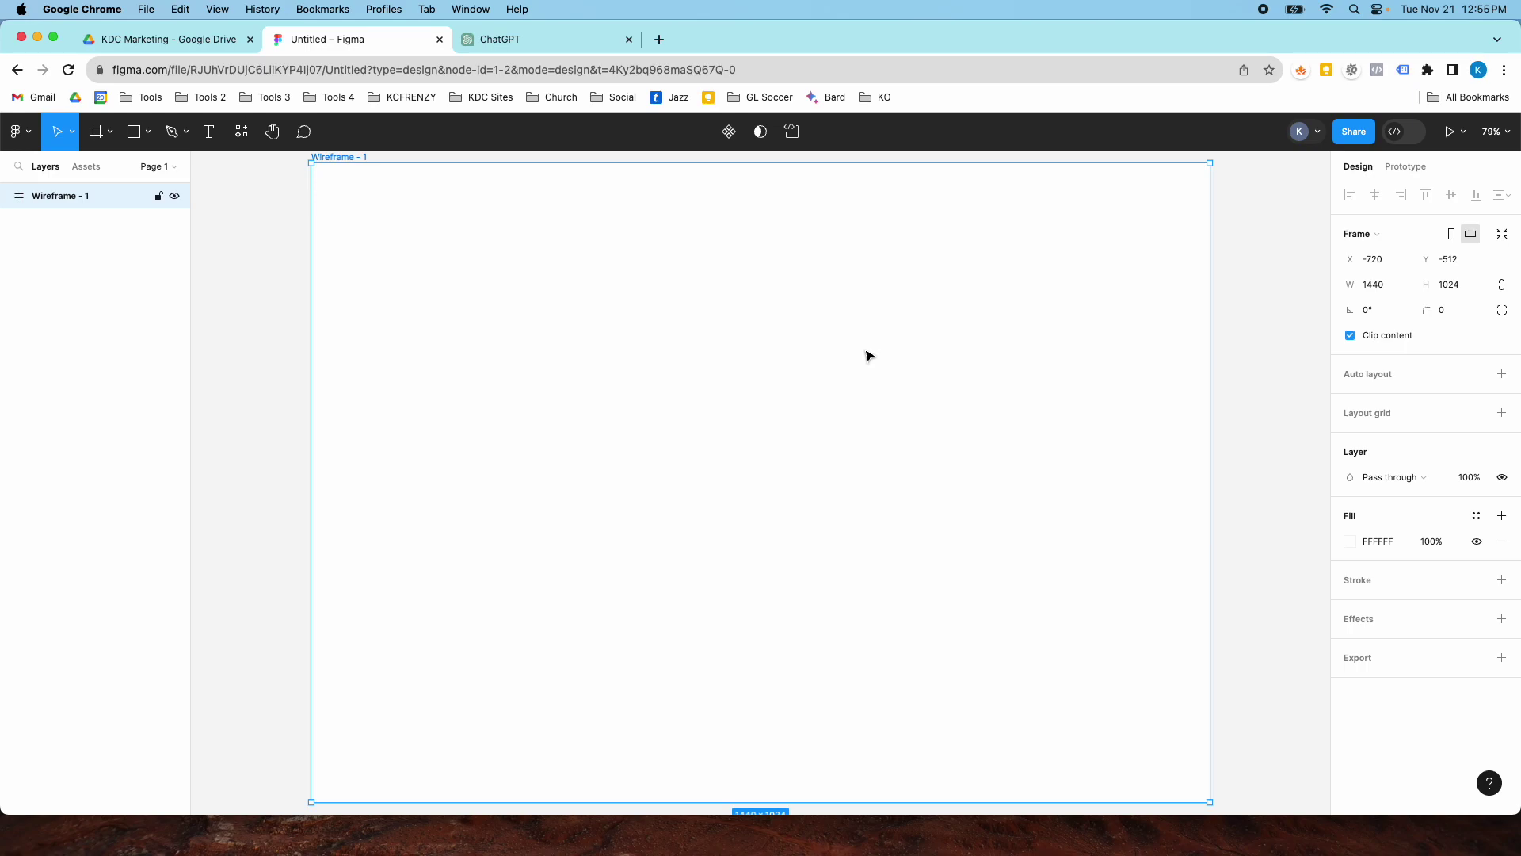
scroll(858, 373, down, 2)
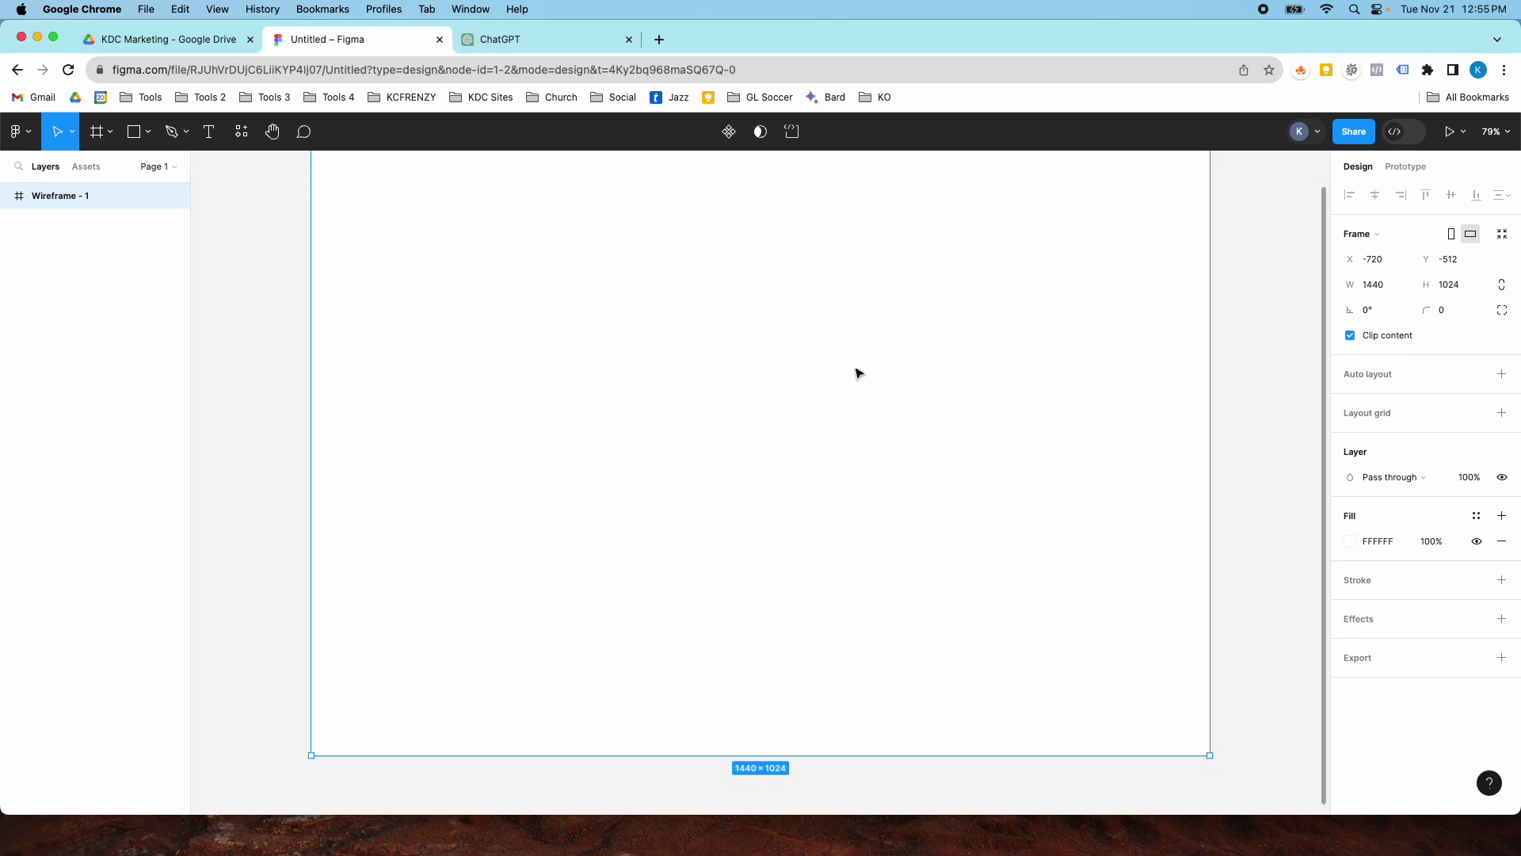
scroll(859, 370, up, 2)
Draw a full-width gray rectangle as the header band across the frame's top
click(148, 132)
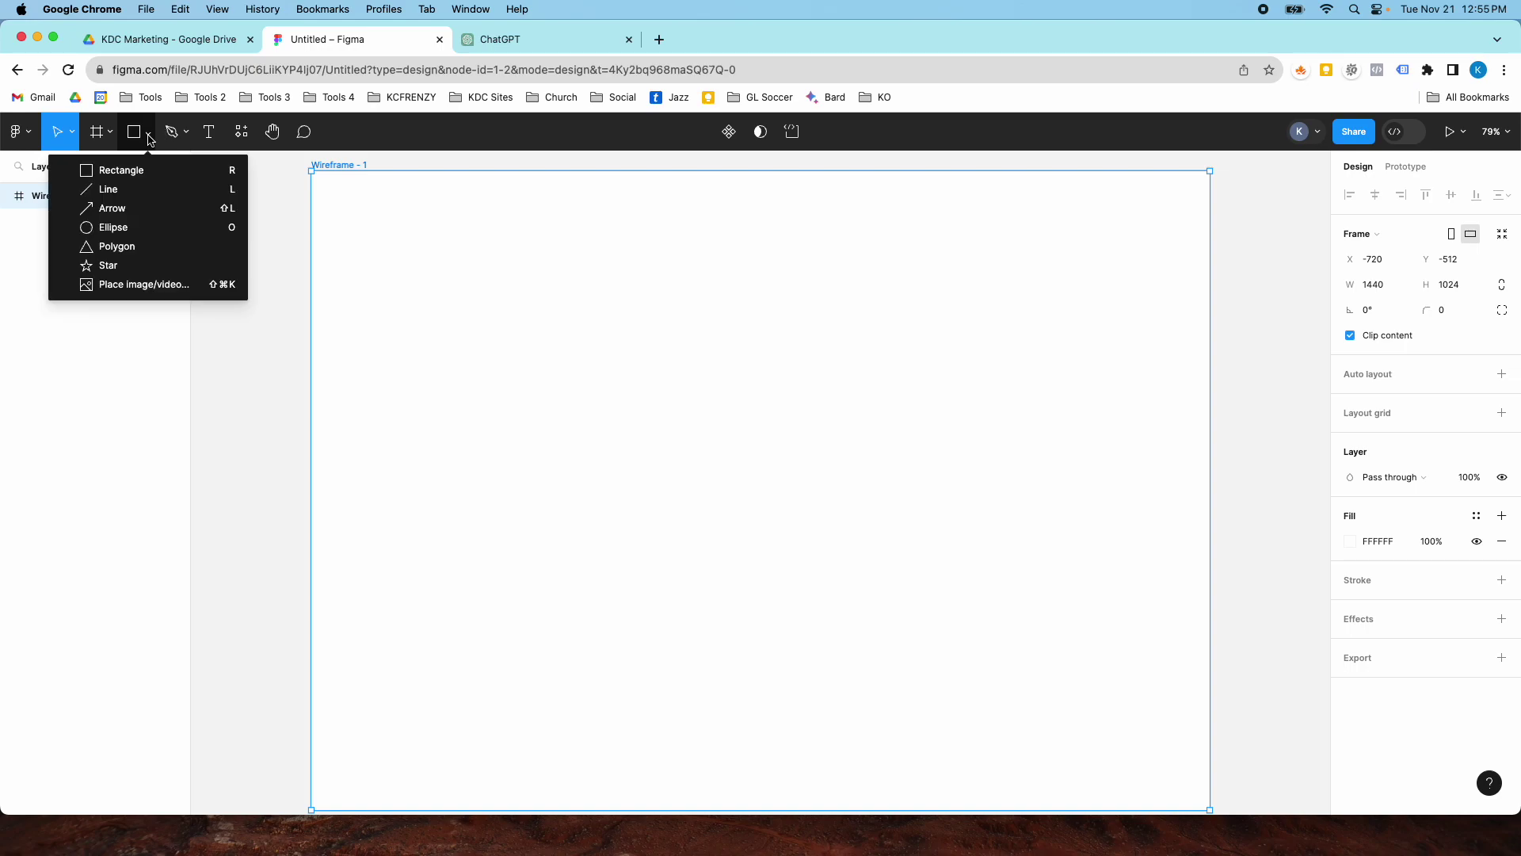
click(119, 166)
mouse_move(311, 171)
mouse_down()
mouse_move(564, 254)
mouse_move(1207, 265)
mouse_up()
scroll(1012, 312, down, 6)
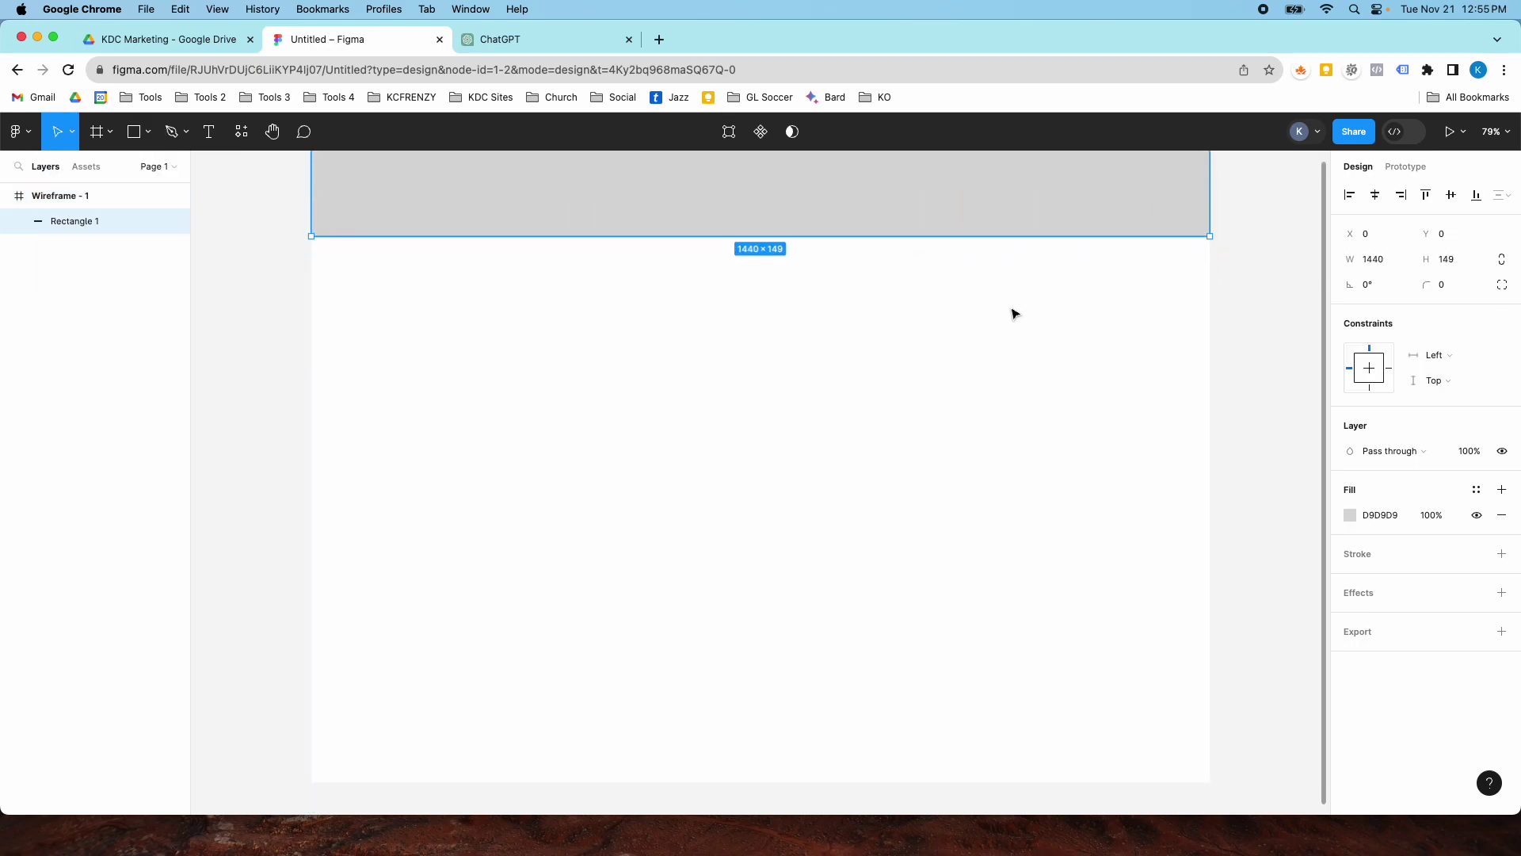
Draw a footer band along the frame's bottom and set its vertical constraint to Bottom
click(149, 132)
click(136, 171)
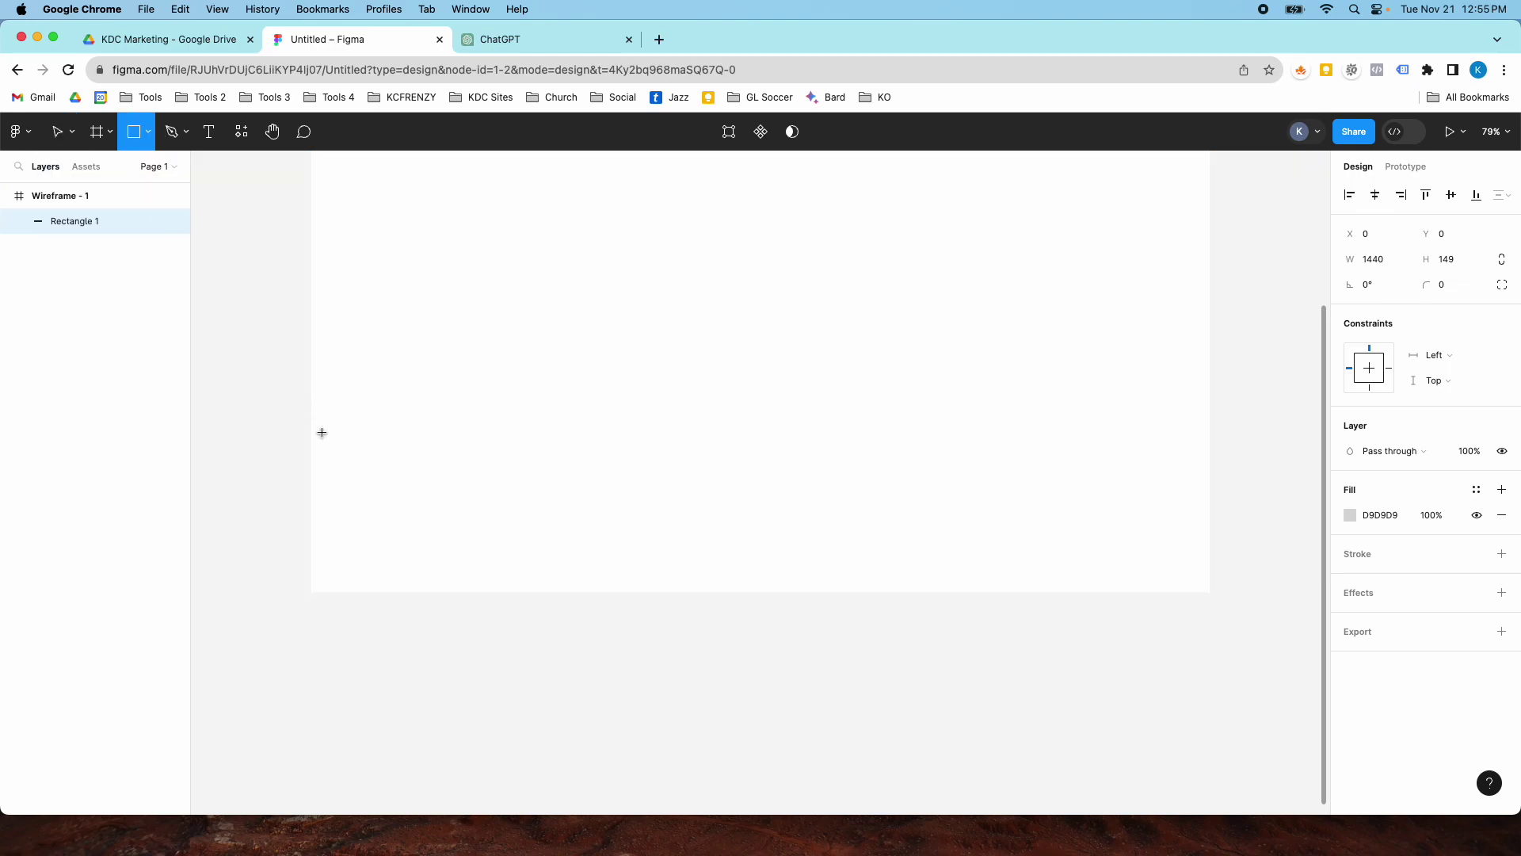
mouse_move(309, 456)
mouse_down()
mouse_move(777, 567)
mouse_move(1103, 573)
mouse_move(1210, 595)
mouse_up()
click(863, 489)
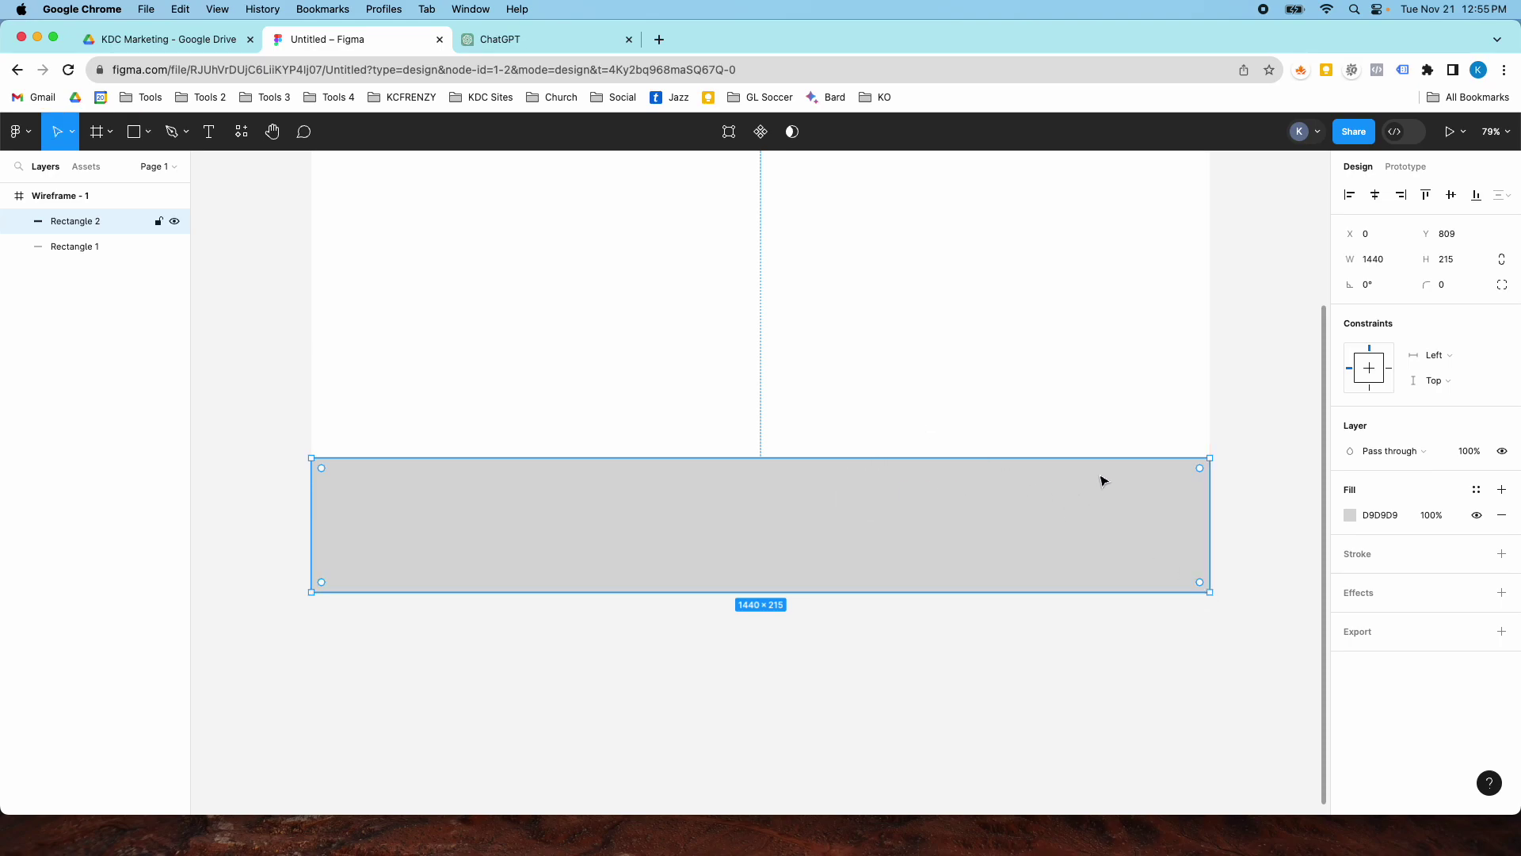
click(1433, 381)
click(1436, 401)
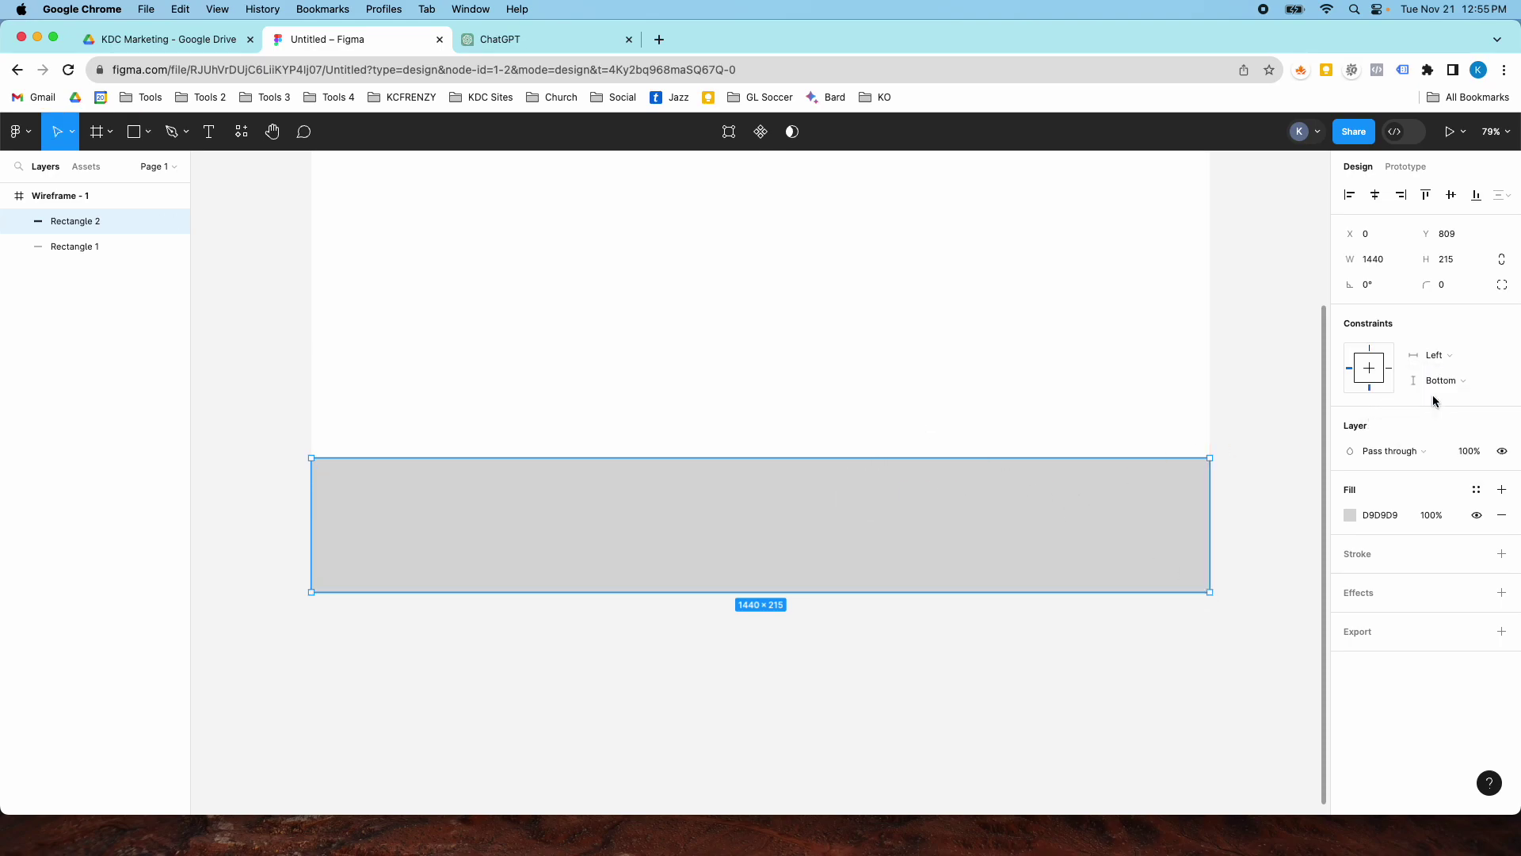
Stretch the Wireframe - 1 frame taller to 1440×1138
click(129, 195)
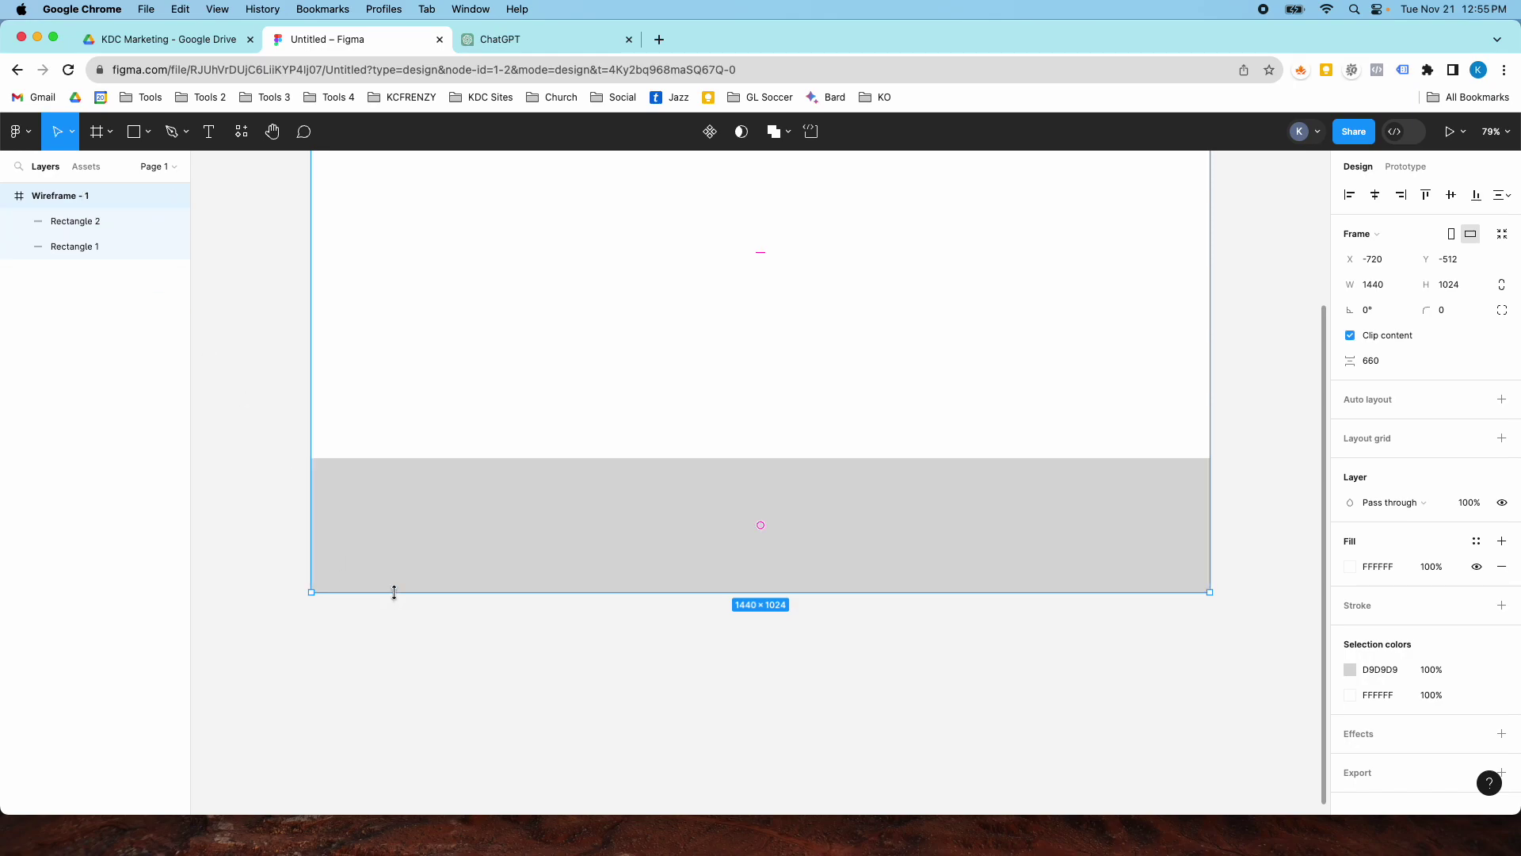
drag(393, 593, 420, 554)
scroll(417, 529, up, 3)
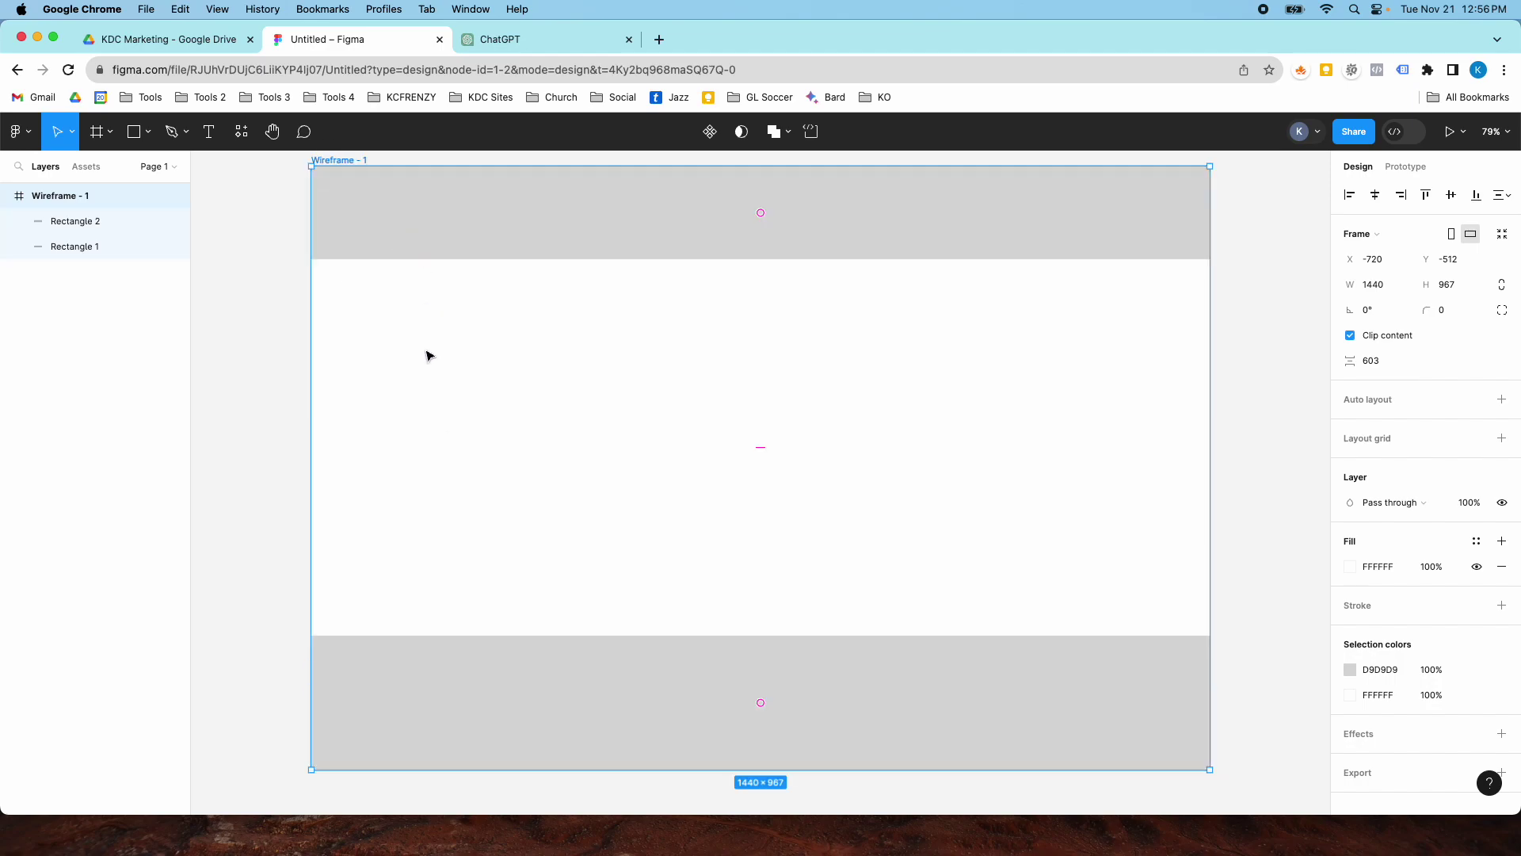
scroll(404, 634, down, 3)
drag(387, 677, 382, 762)
scroll(448, 588, down, 1)
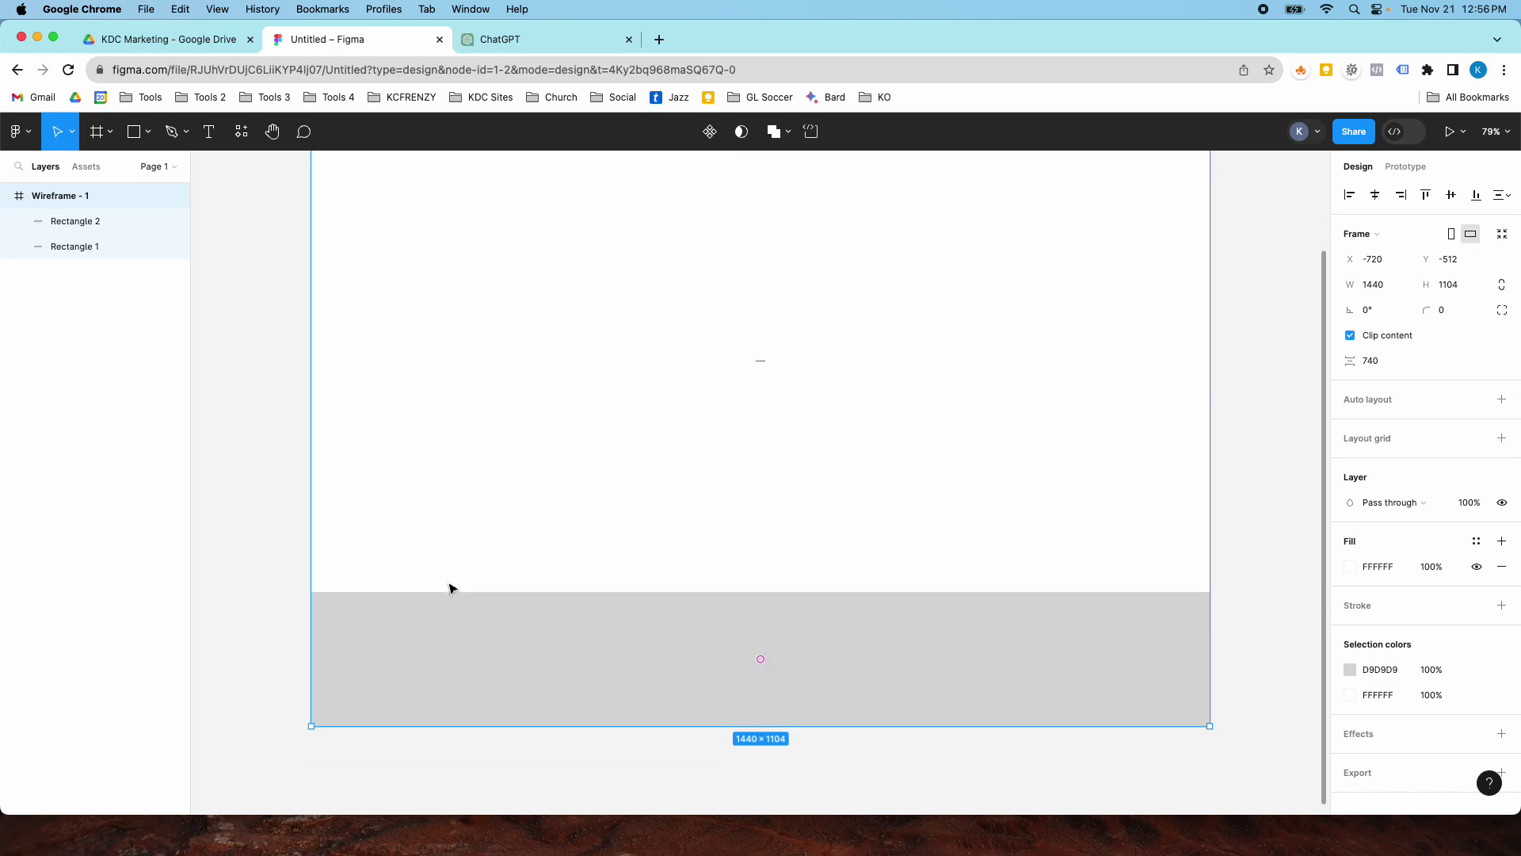
drag(449, 723, 447, 746)
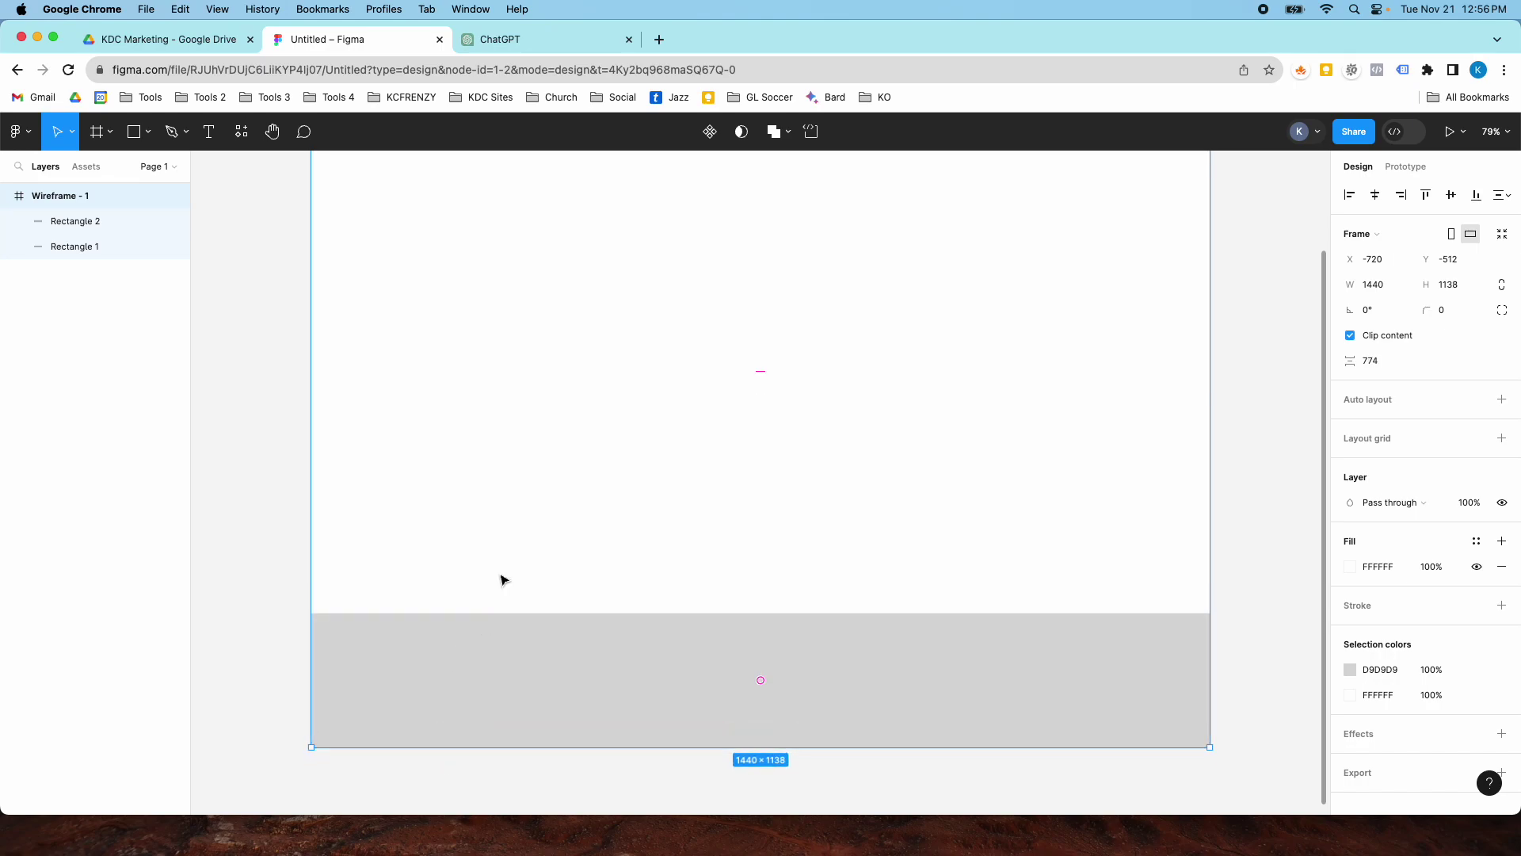
scroll(520, 507, up, 4)
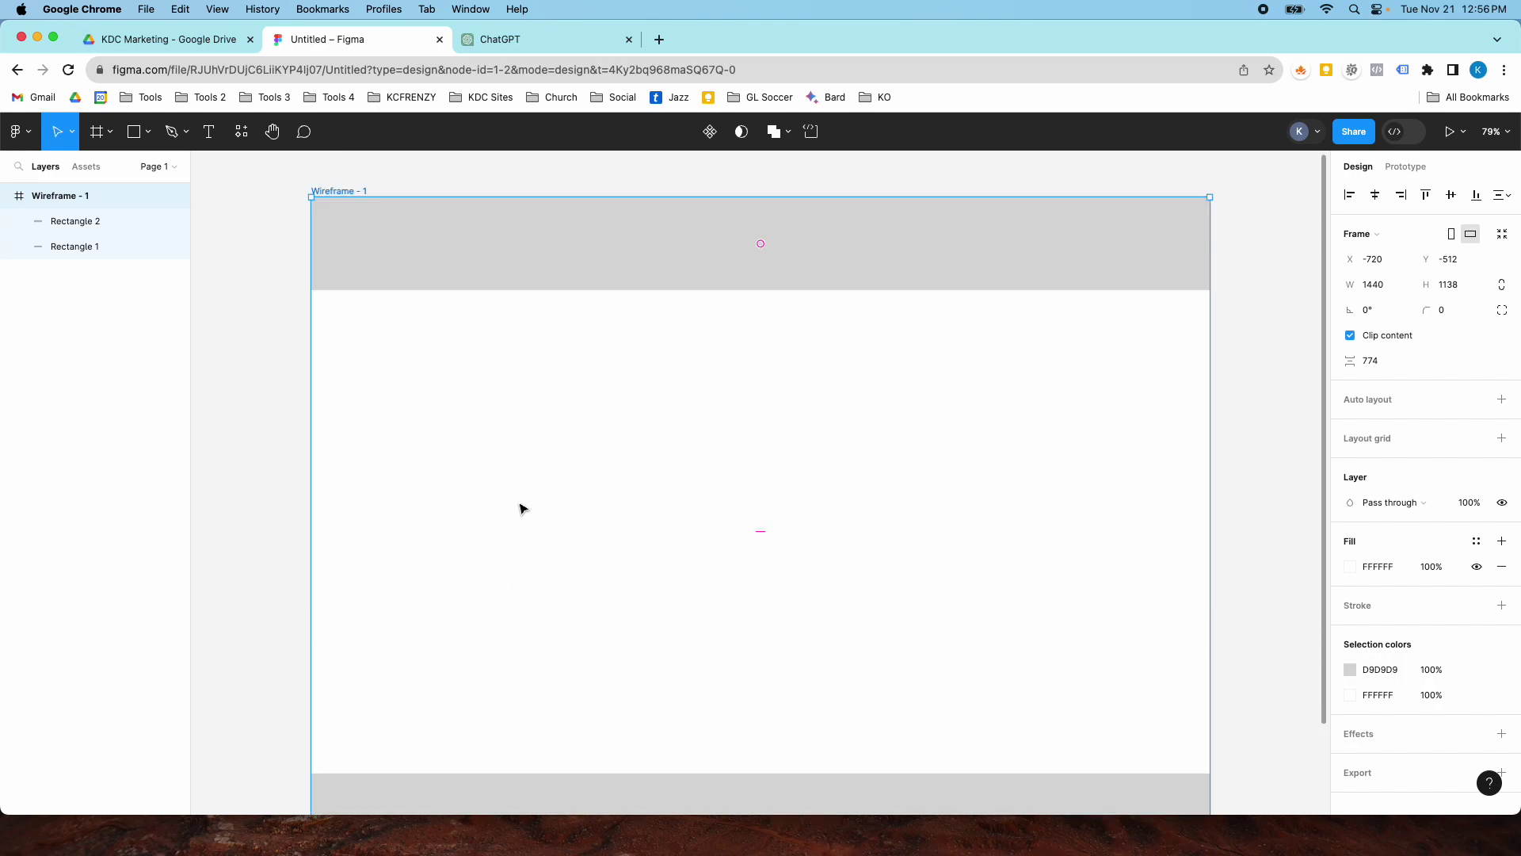
scroll(333, 333, down, 1)
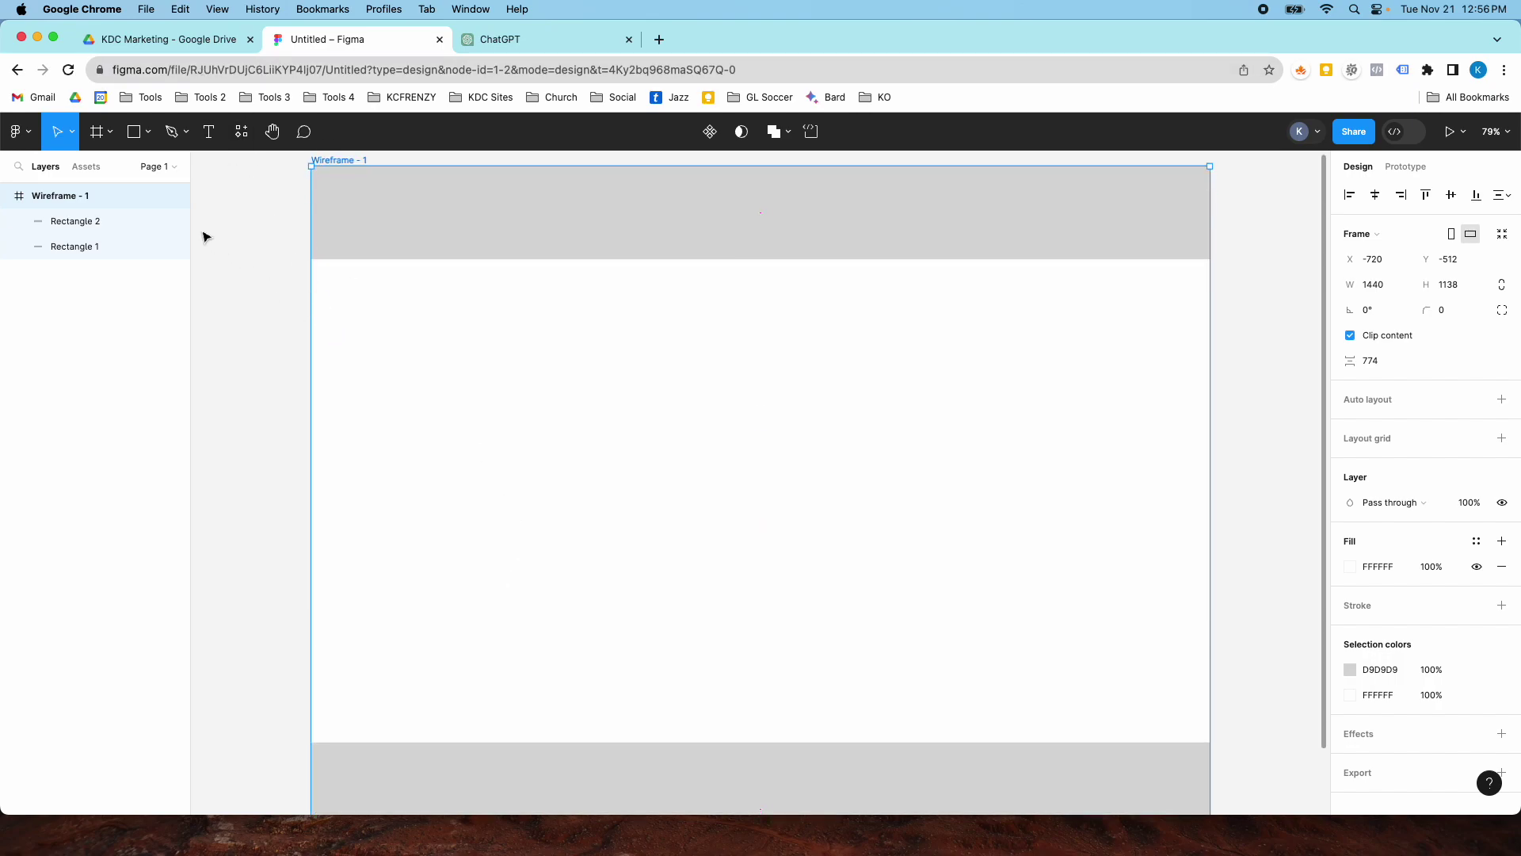
Add 'Blog Post Title' text below the header at size 64, centred in the frame
click(209, 135)
drag(581, 304, 869, 363)
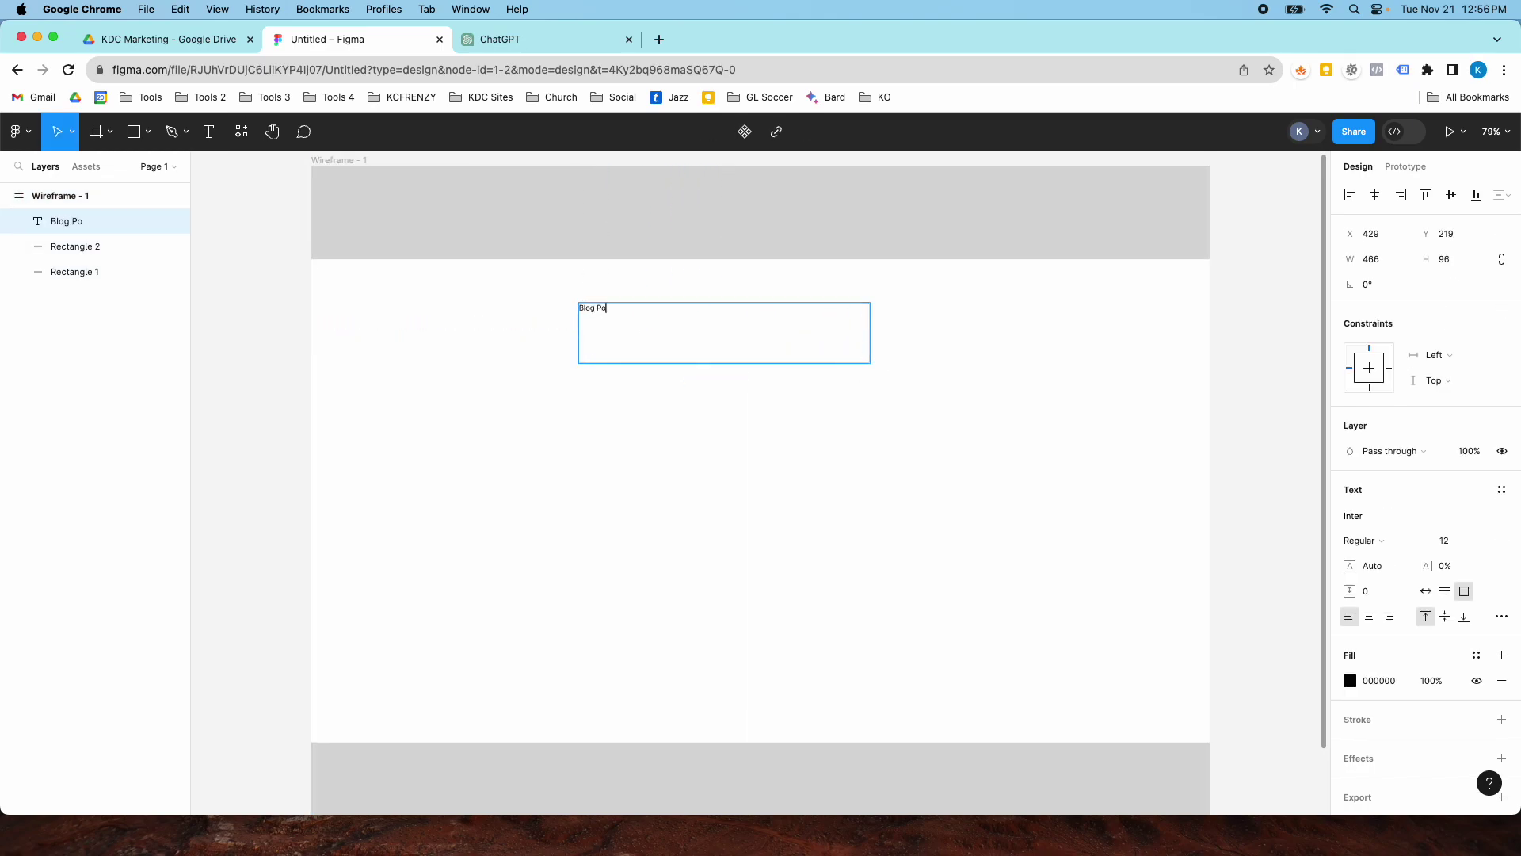
key(Escape)
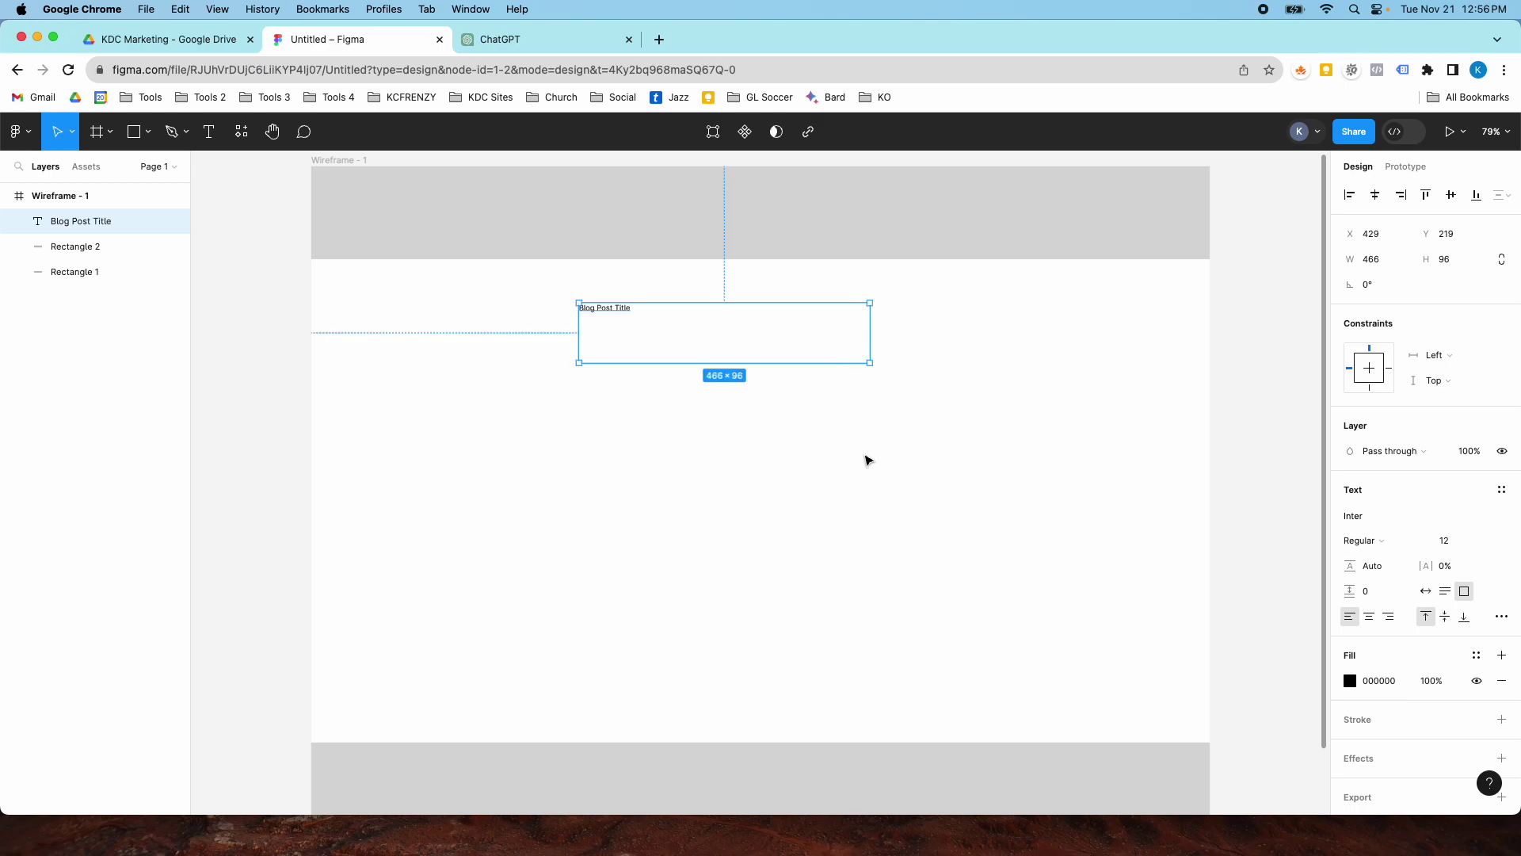
click(1487, 543)
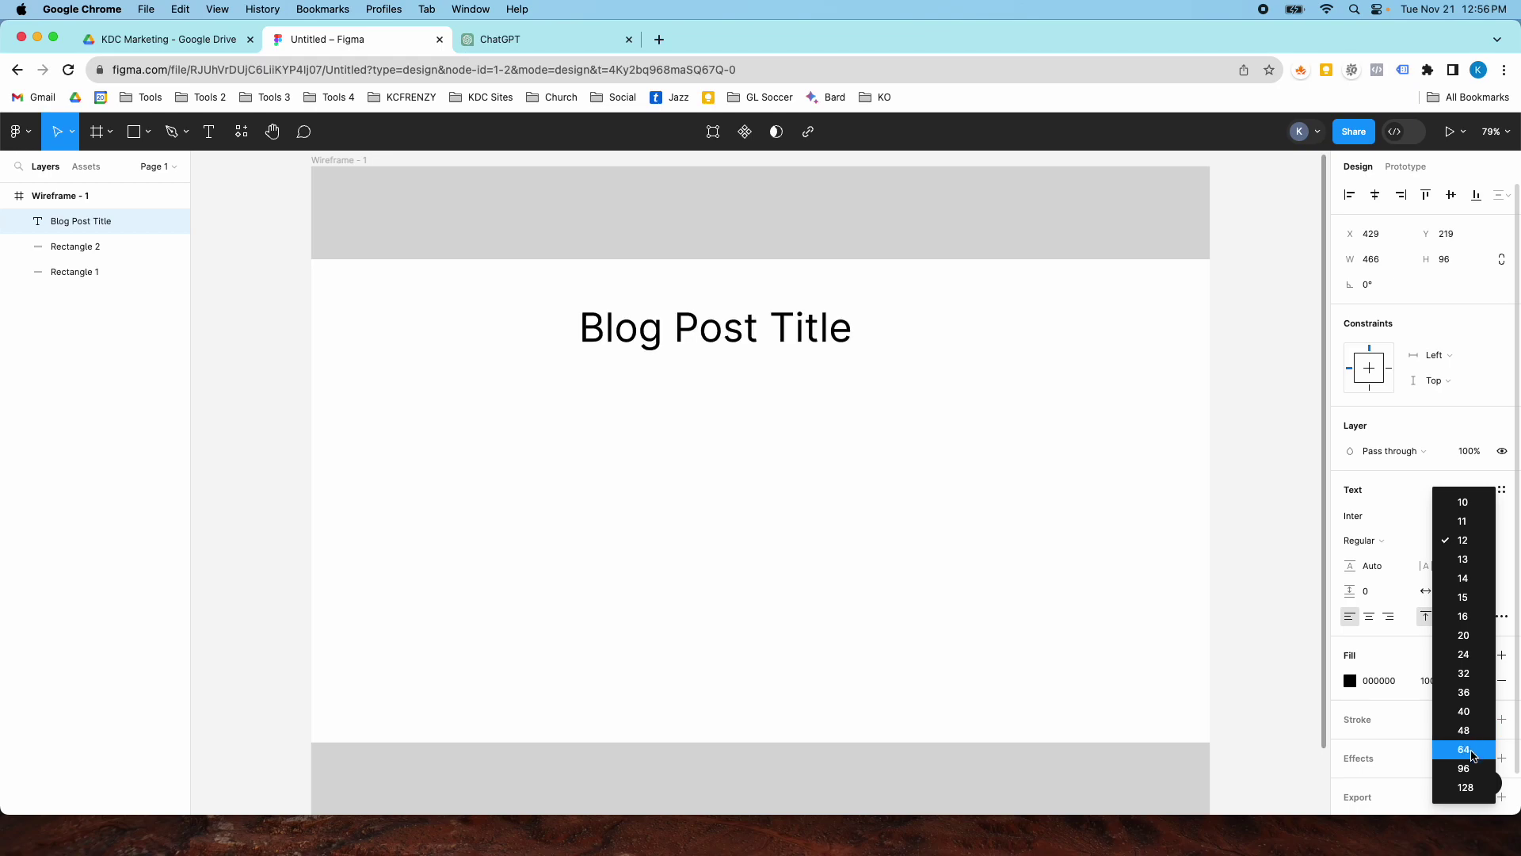
click(1473, 756)
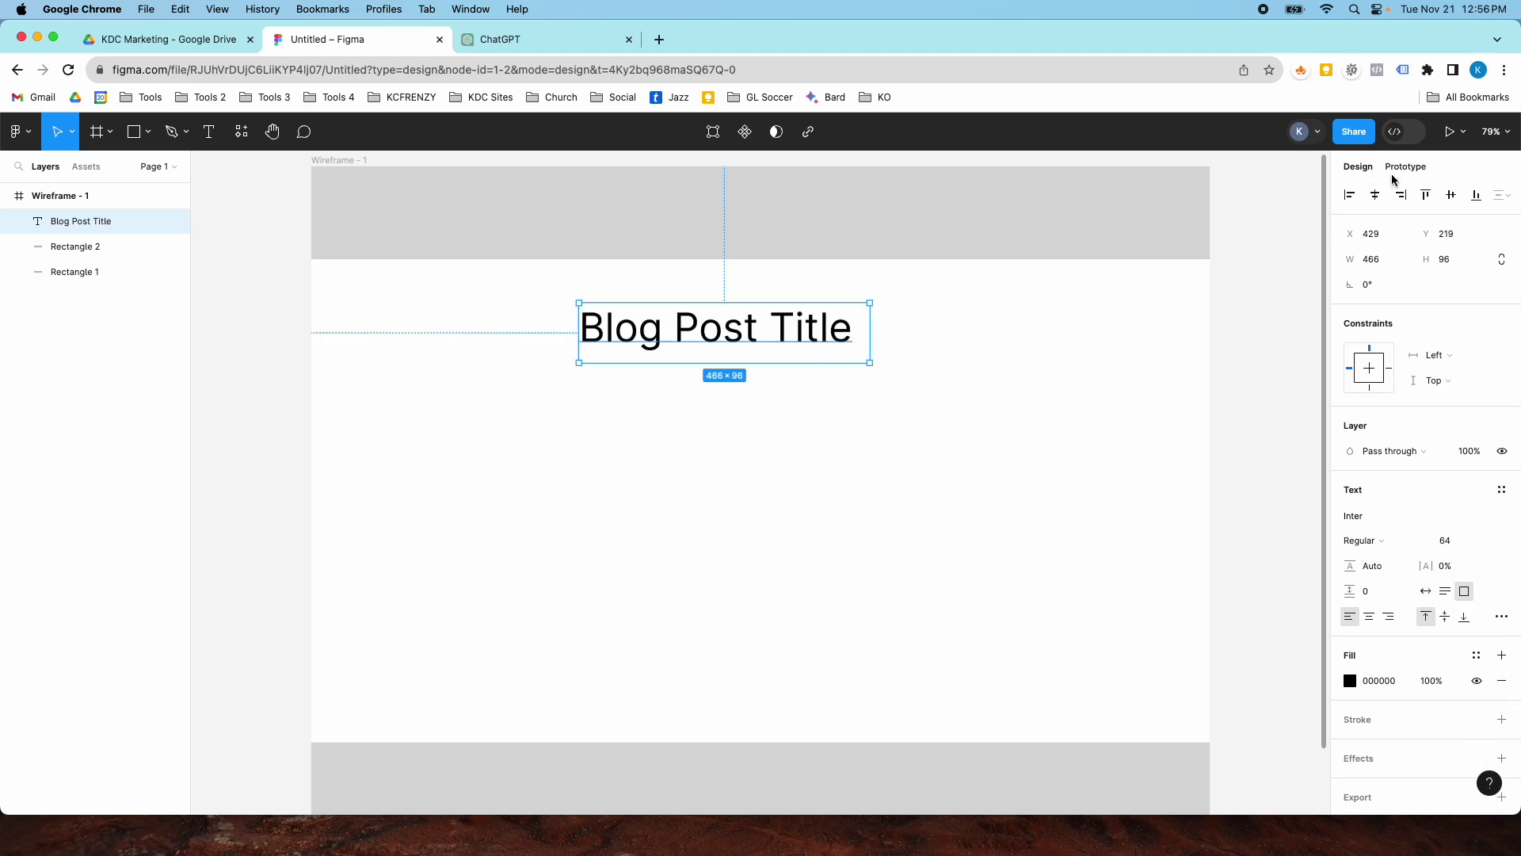
click(1375, 194)
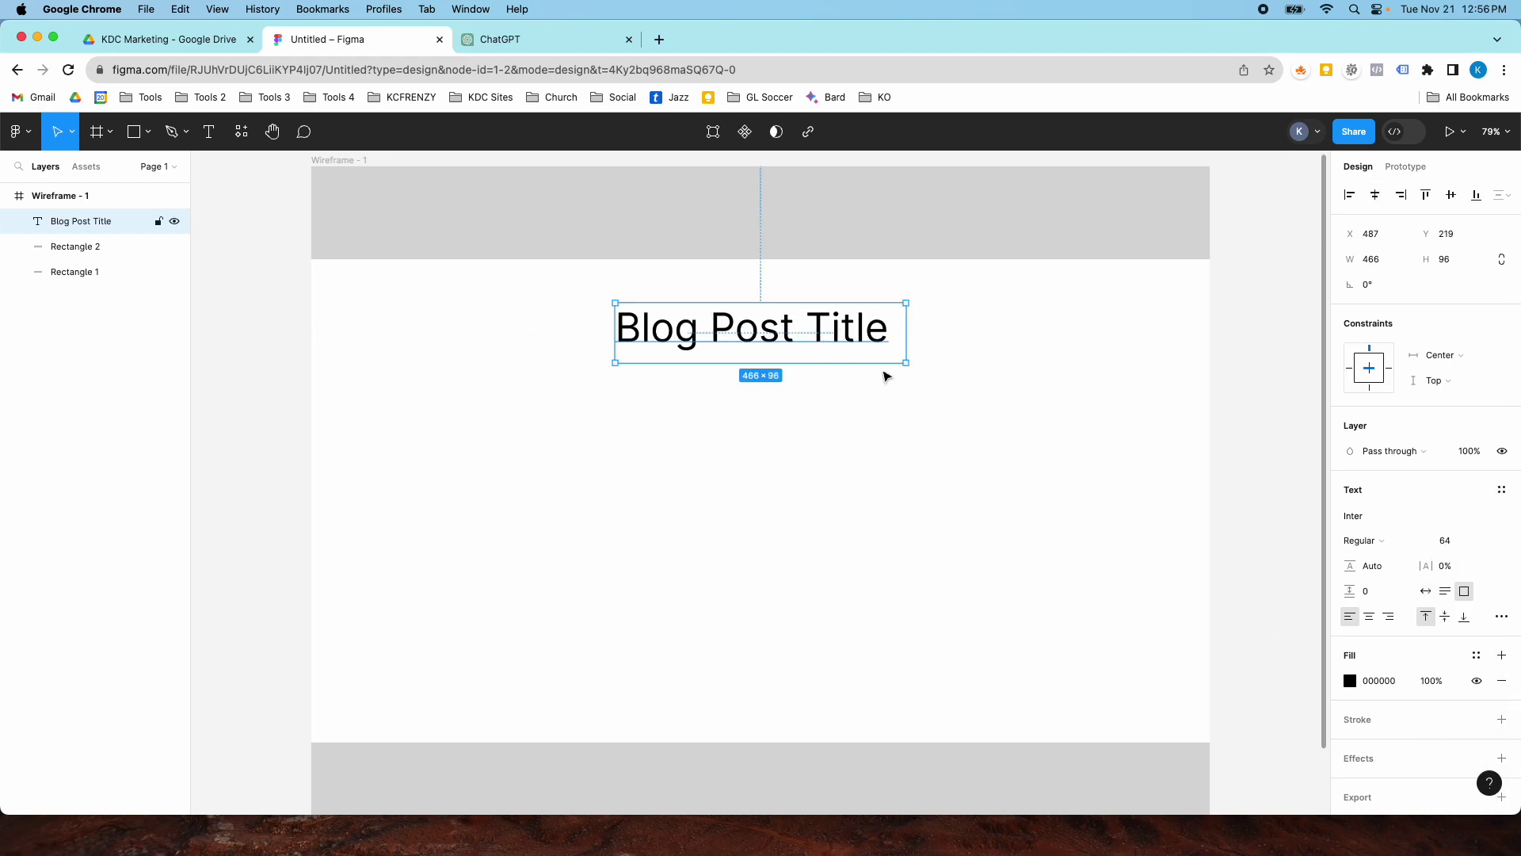
Make the title Montserrat Semi Bold, widen its box, and center-align it
click(1370, 542)
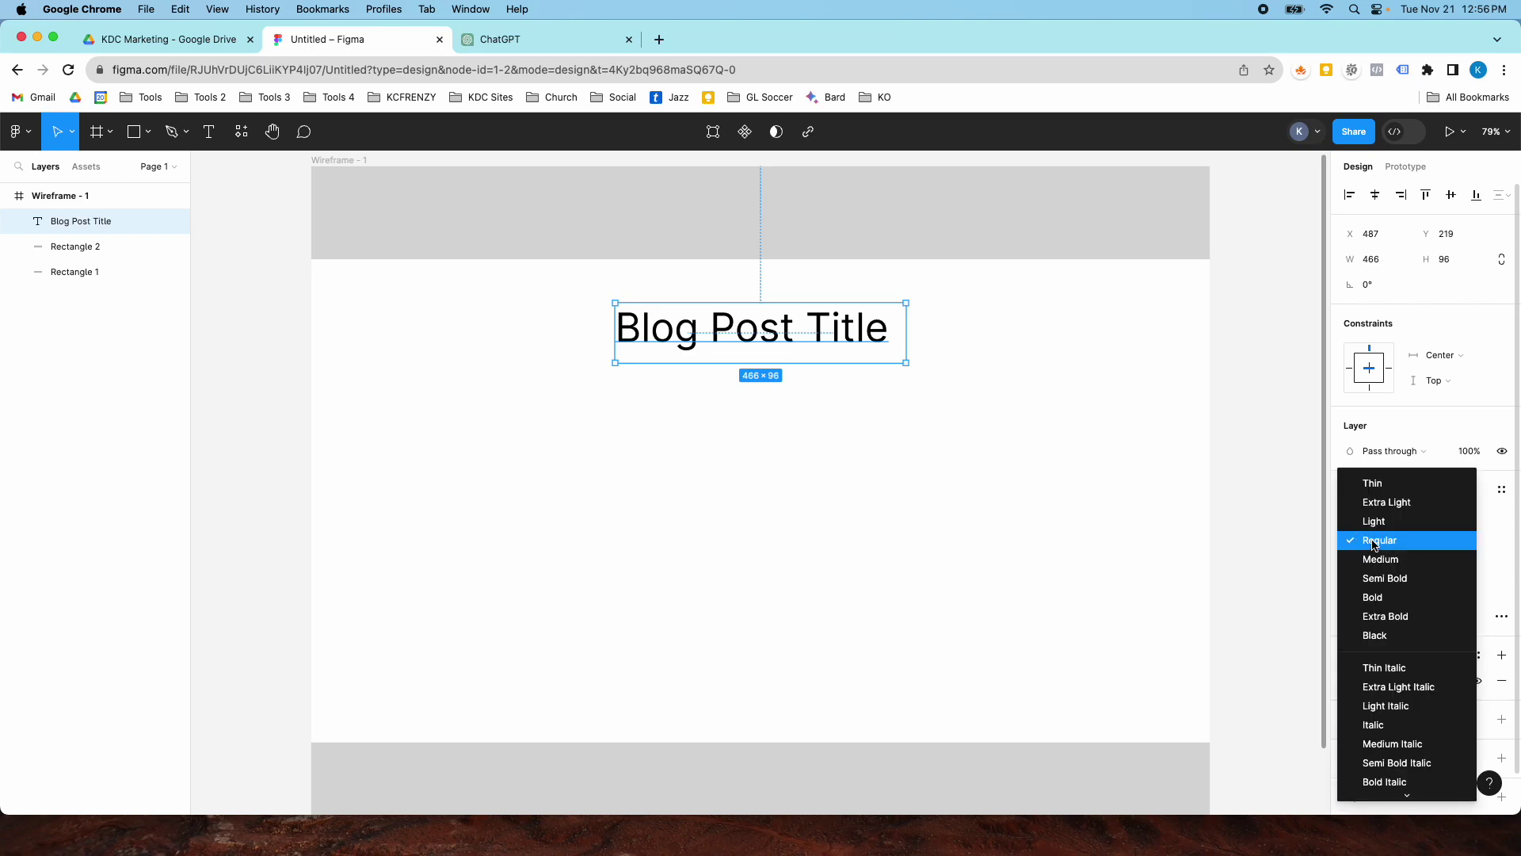
click(1385, 580)
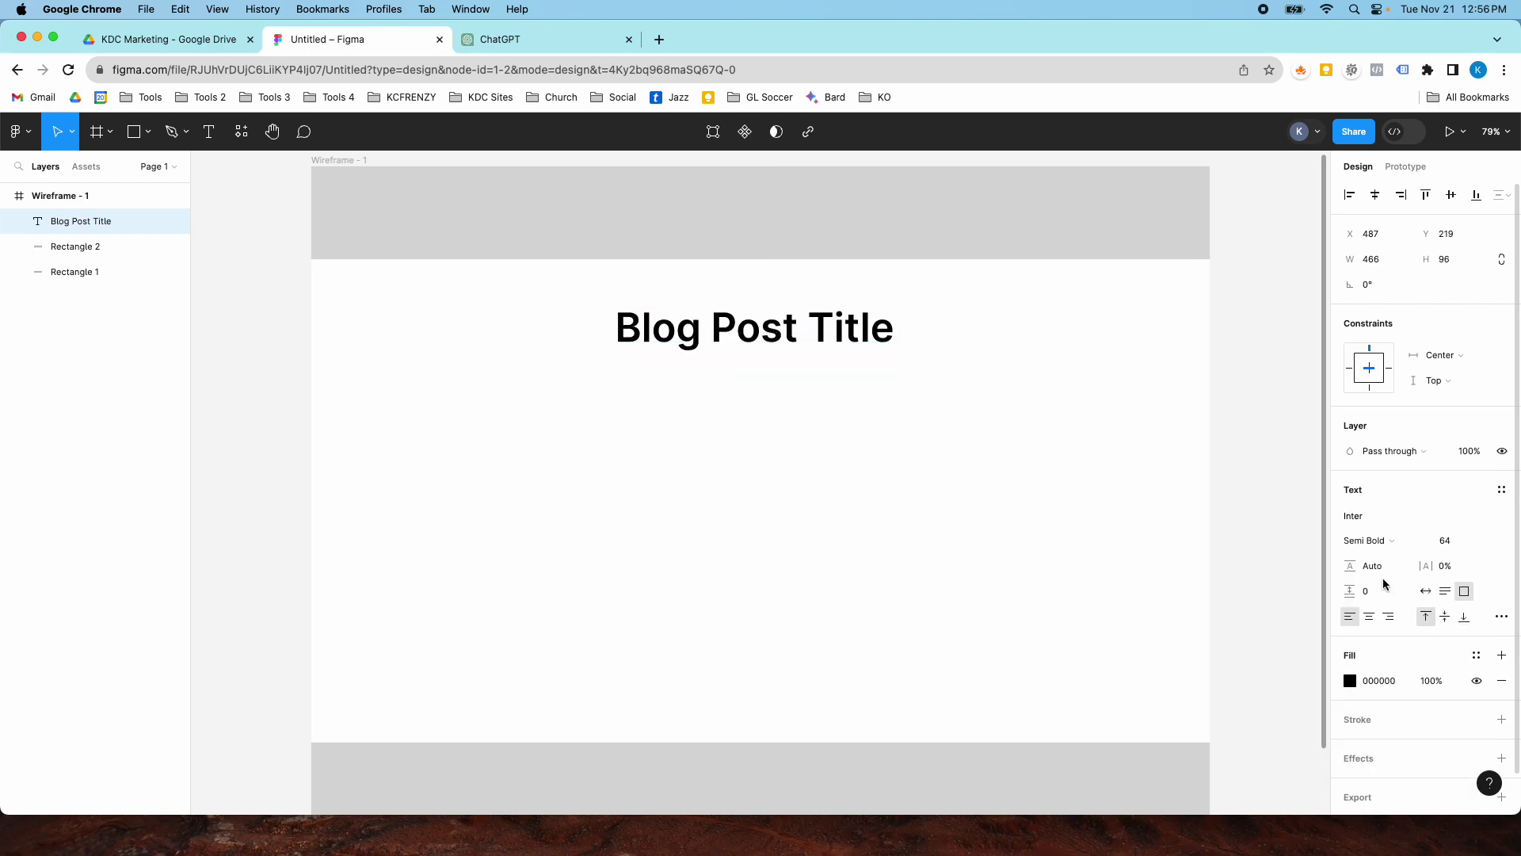
click(1349, 515)
text(mont)
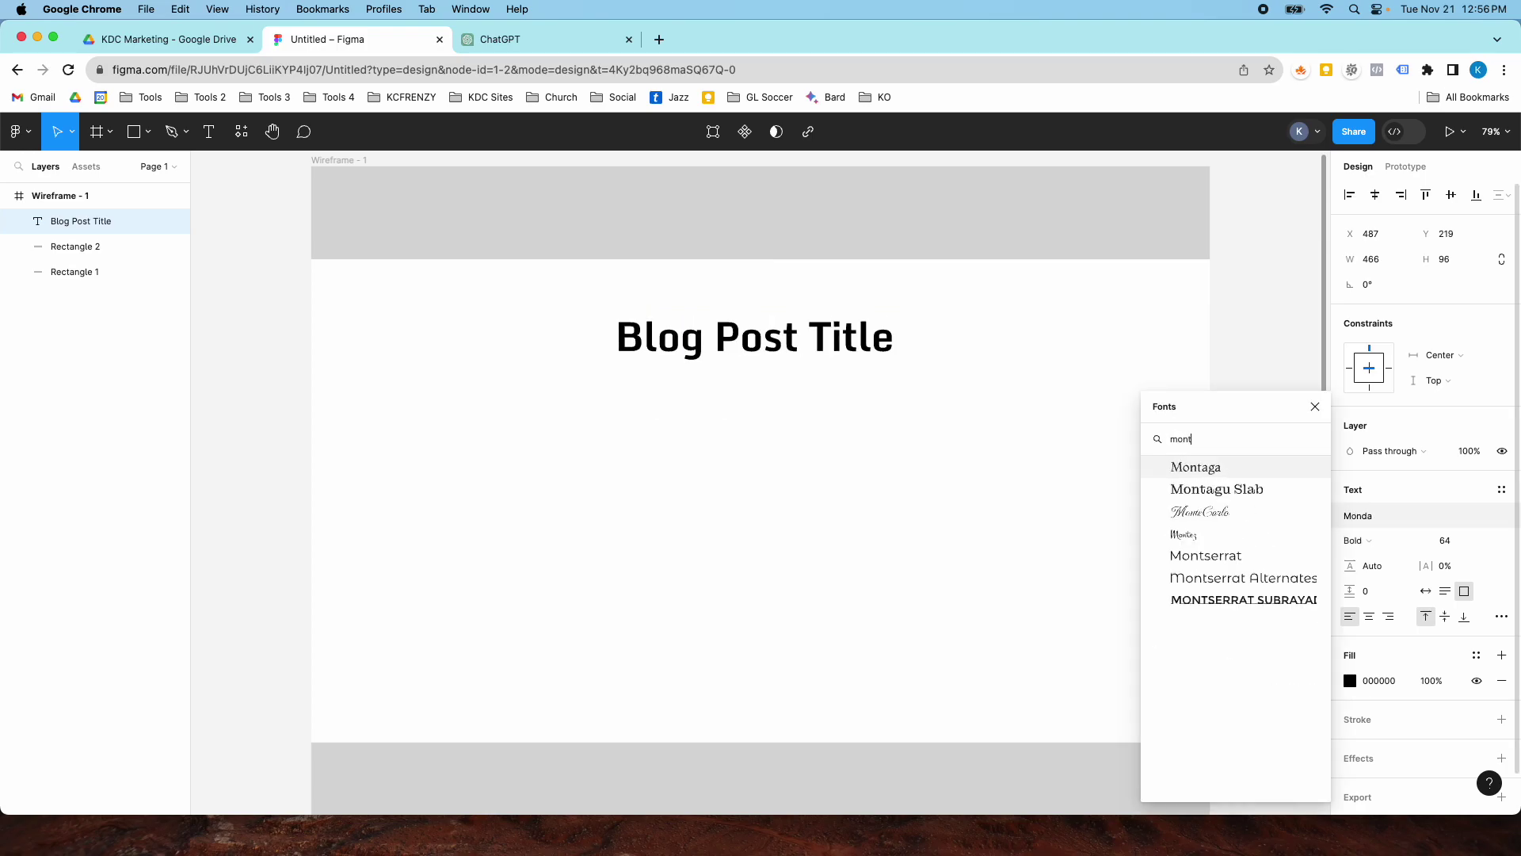
click(1199, 555)
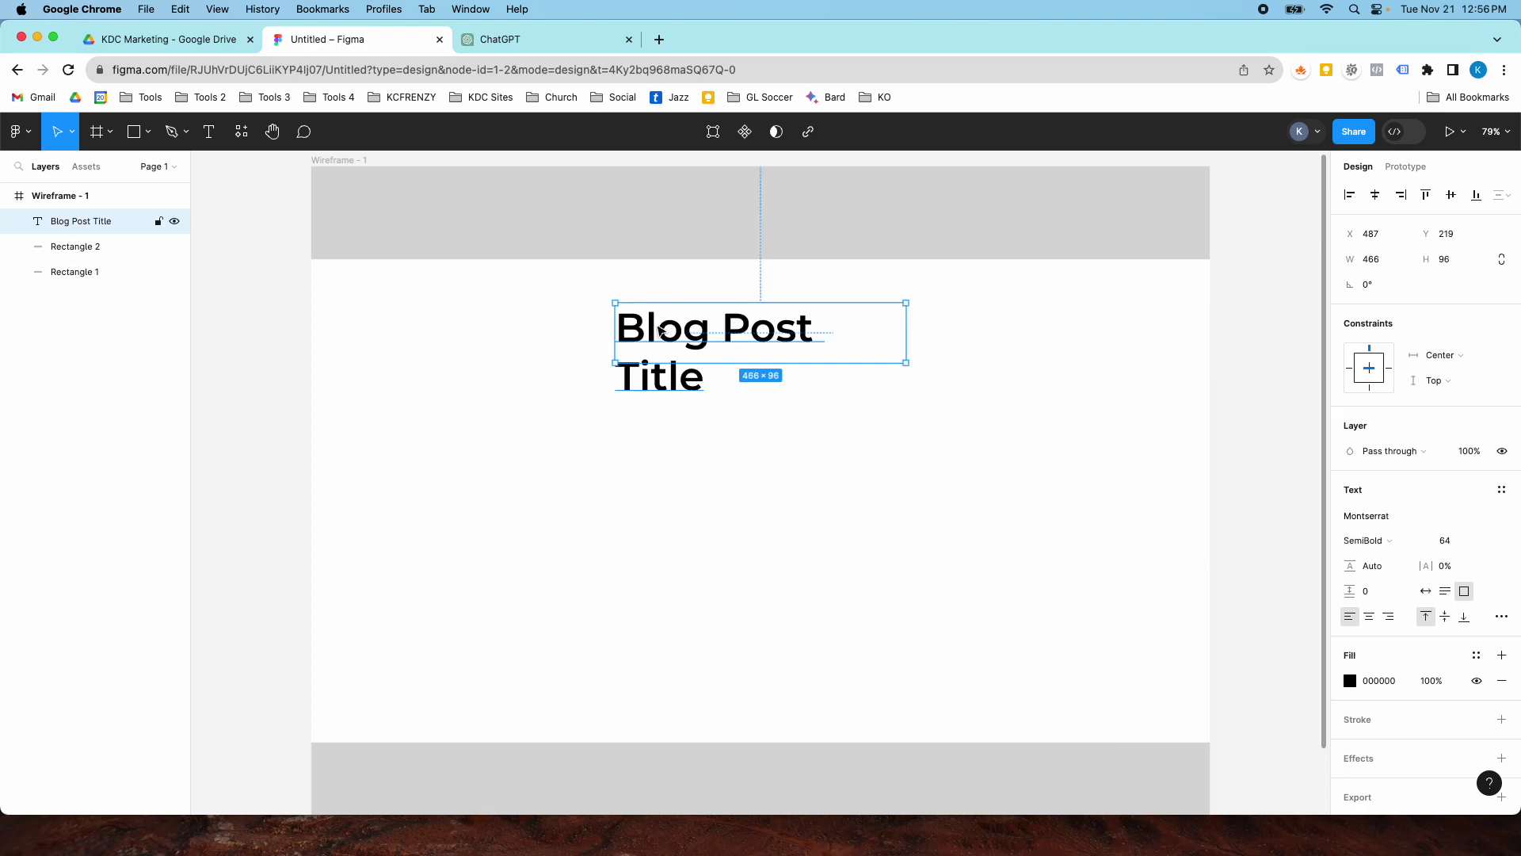
drag(906, 341, 1000, 333)
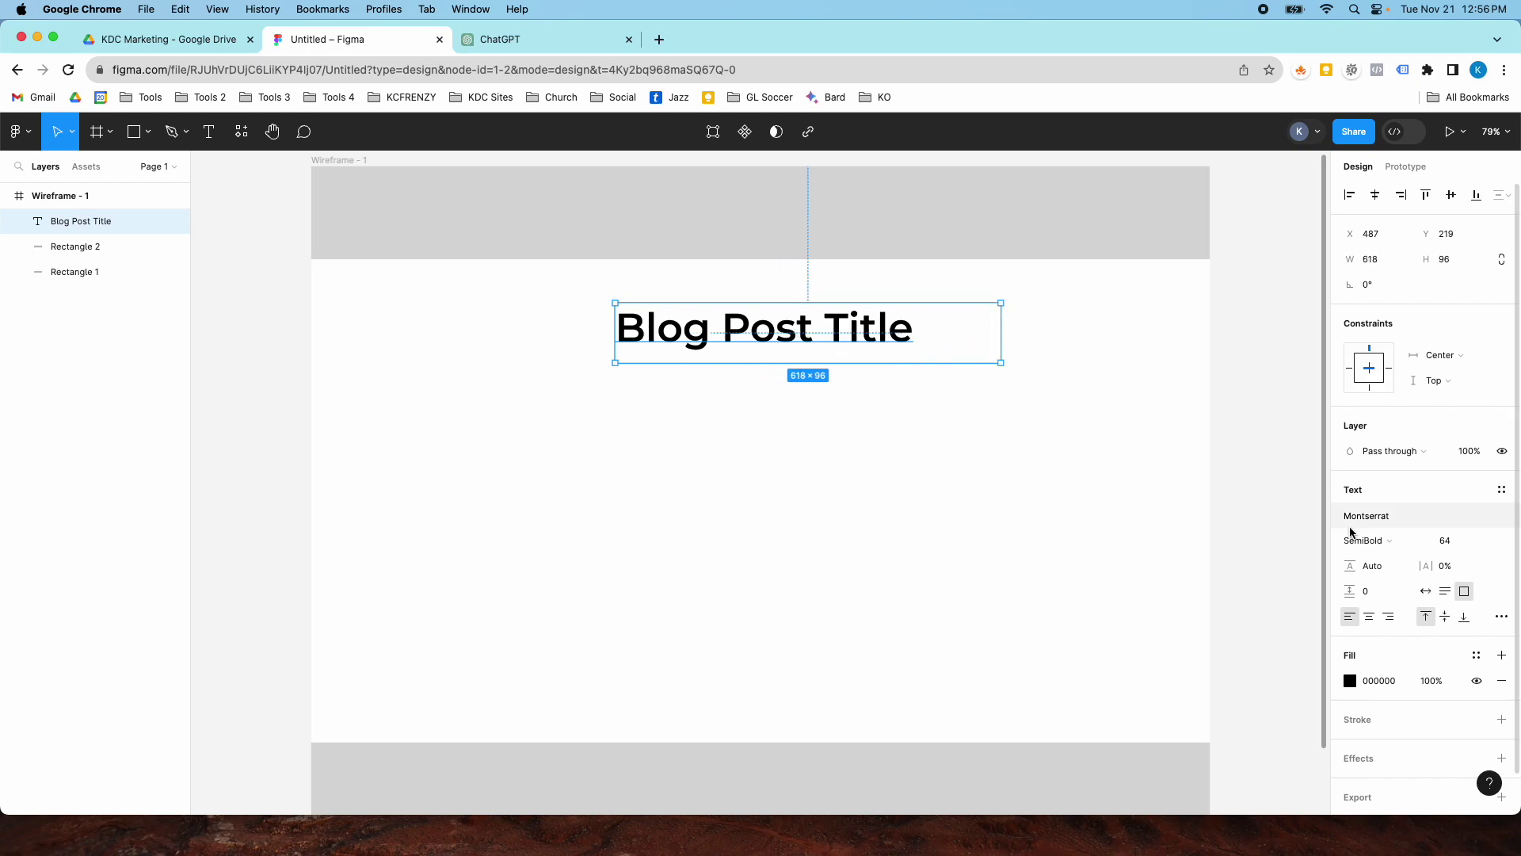
click(1369, 619)
drag(833, 330, 782, 351)
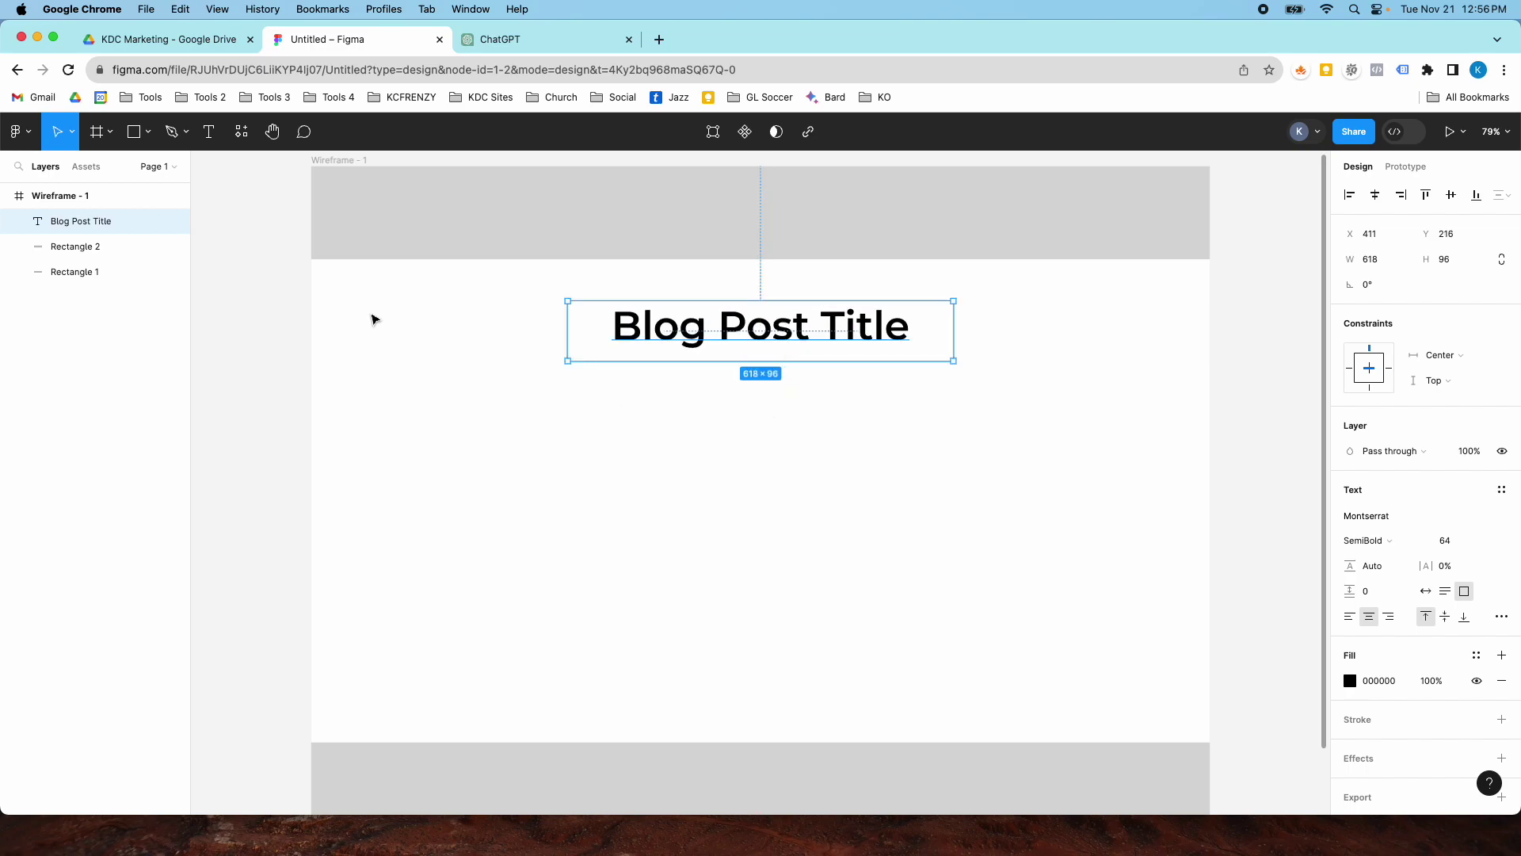
Draw a gray image placeholder below the title, sized 800×500 and centred
click(148, 131)
click(87, 168)
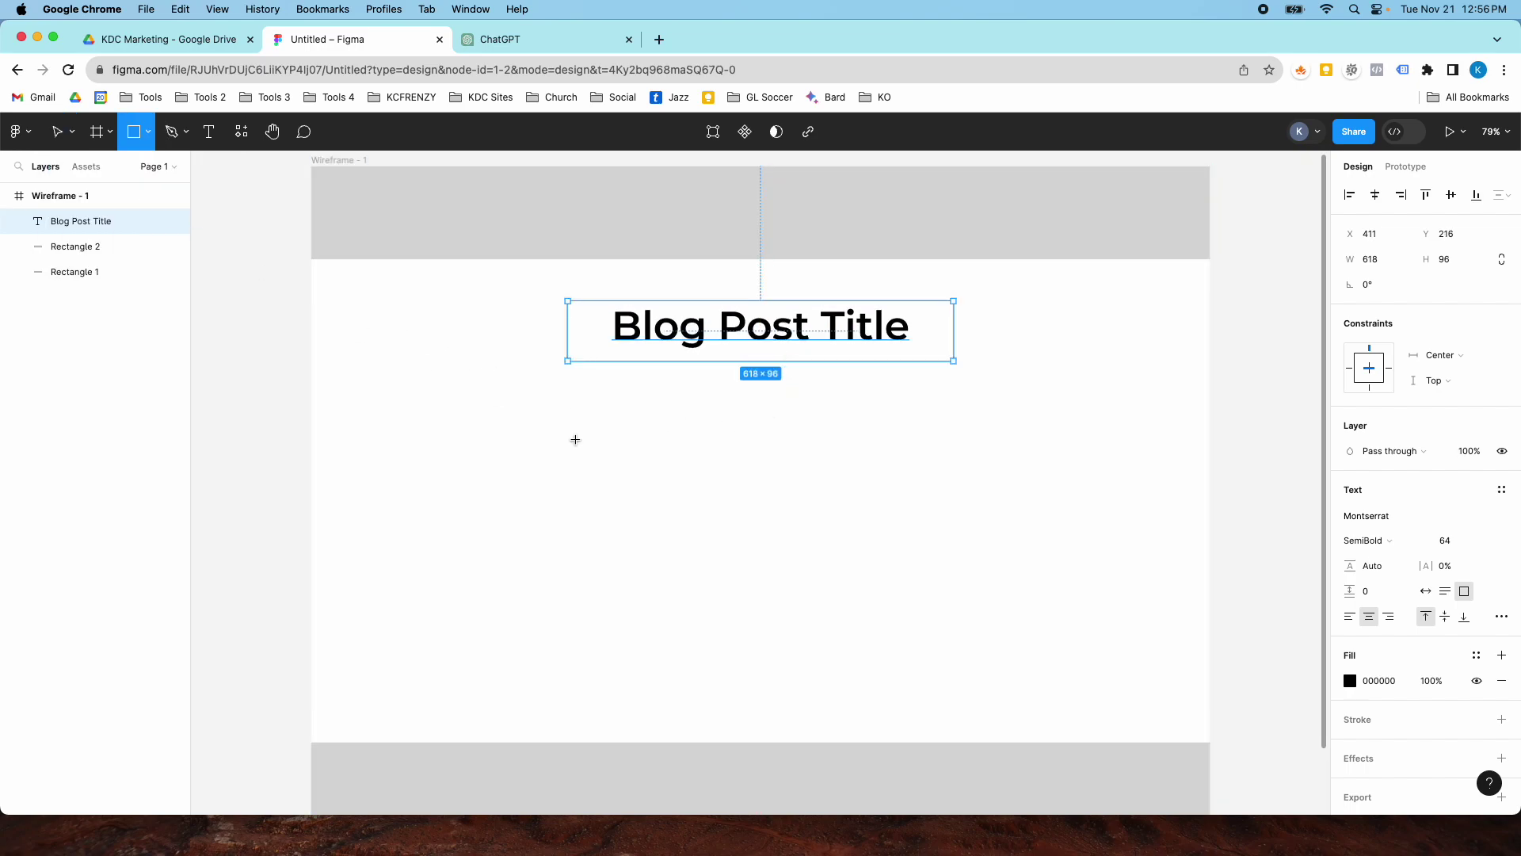
mouse_move(477, 417)
mouse_down()
mouse_move(494, 450)
mouse_move(697, 563)
mouse_move(1002, 591)
mouse_move(1022, 700)
mouse_up()
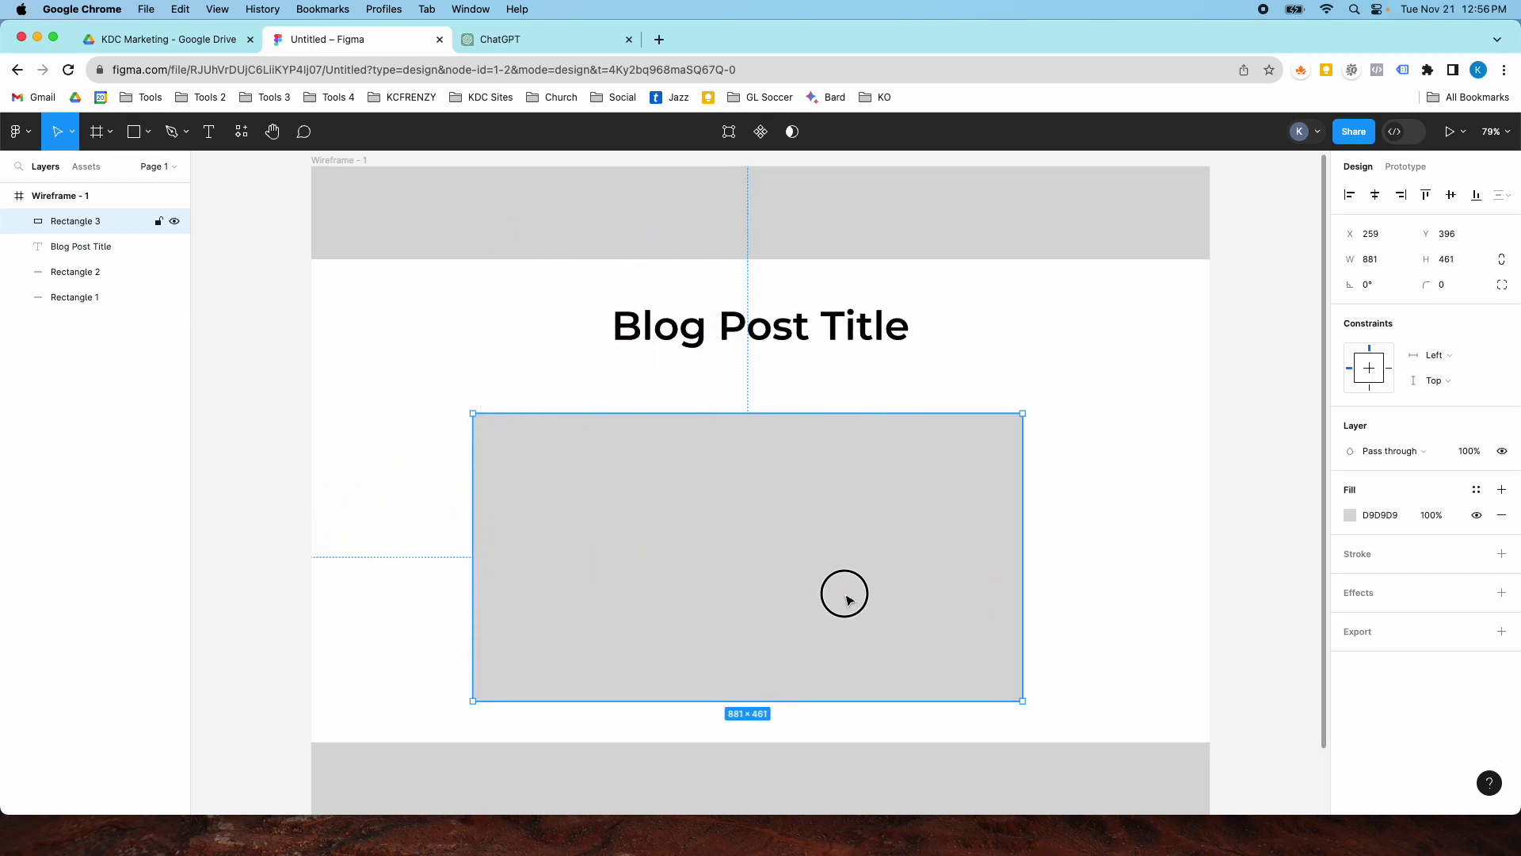
drag(846, 592, 853, 581)
click(1372, 261)
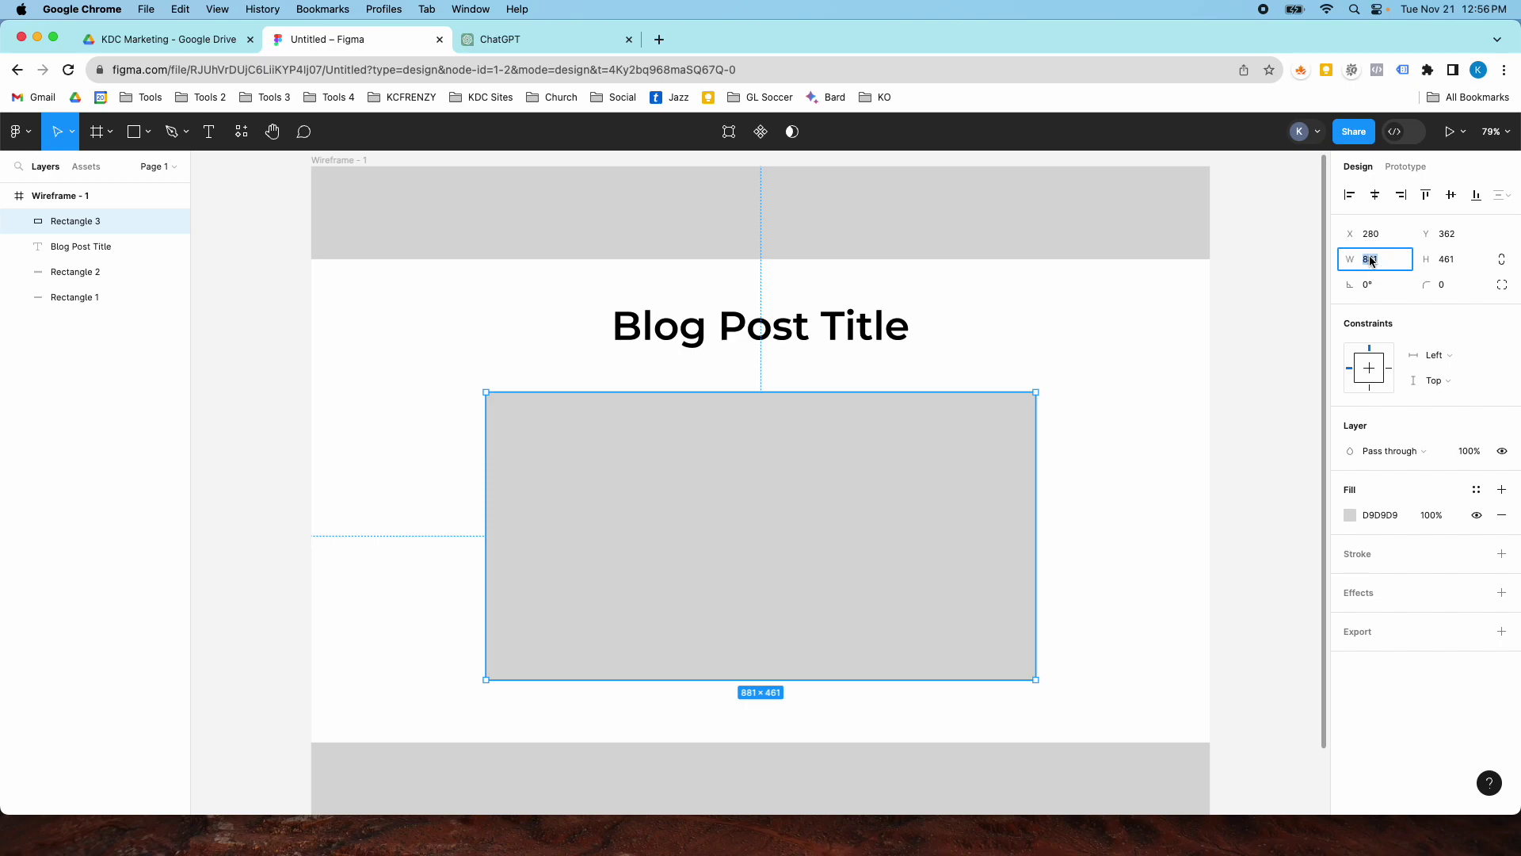
key(Tab)
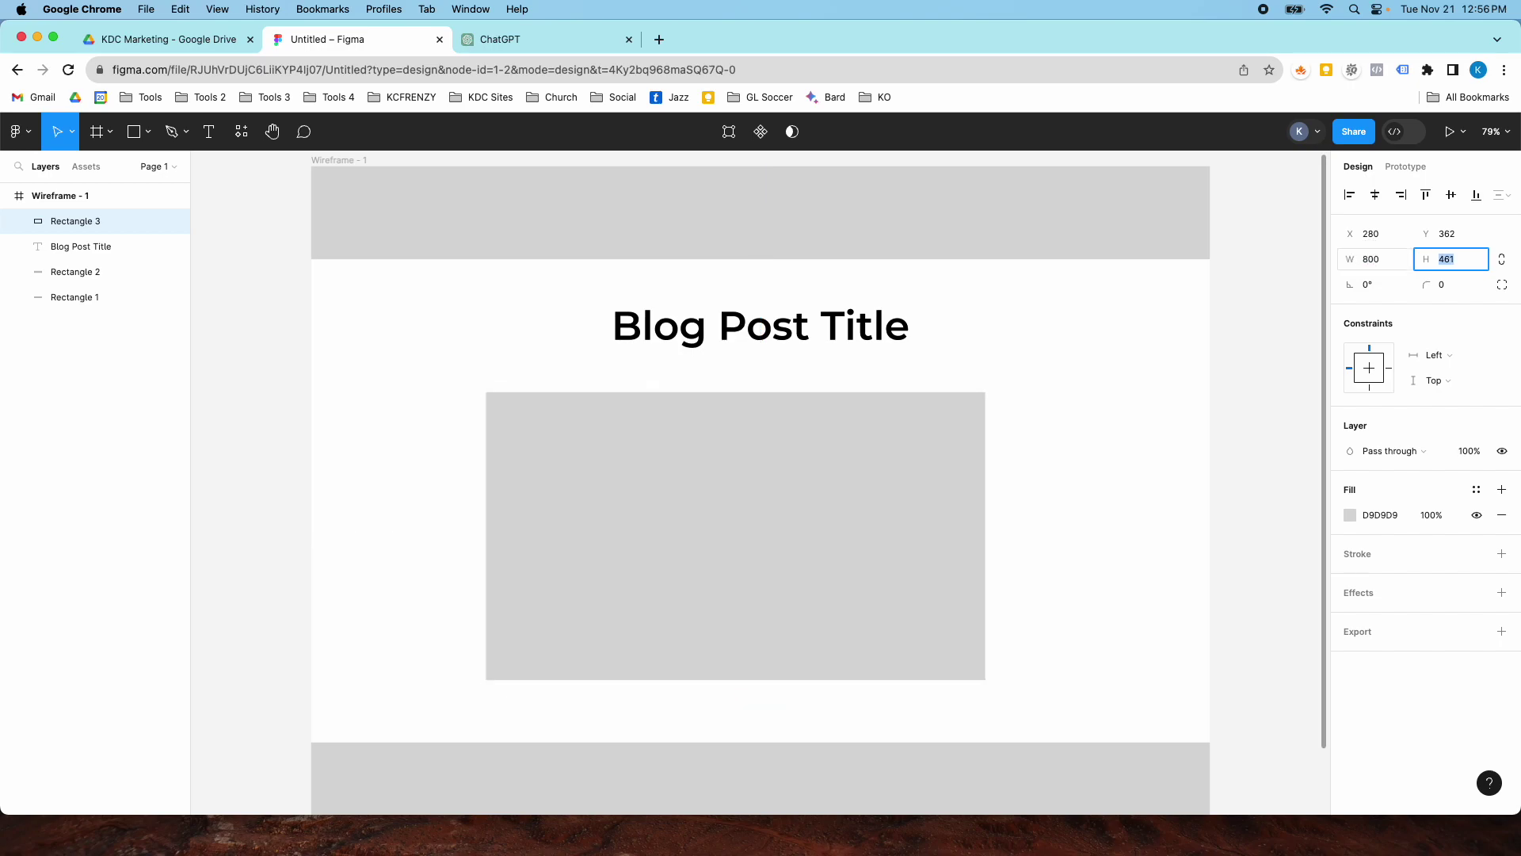
key(Return)
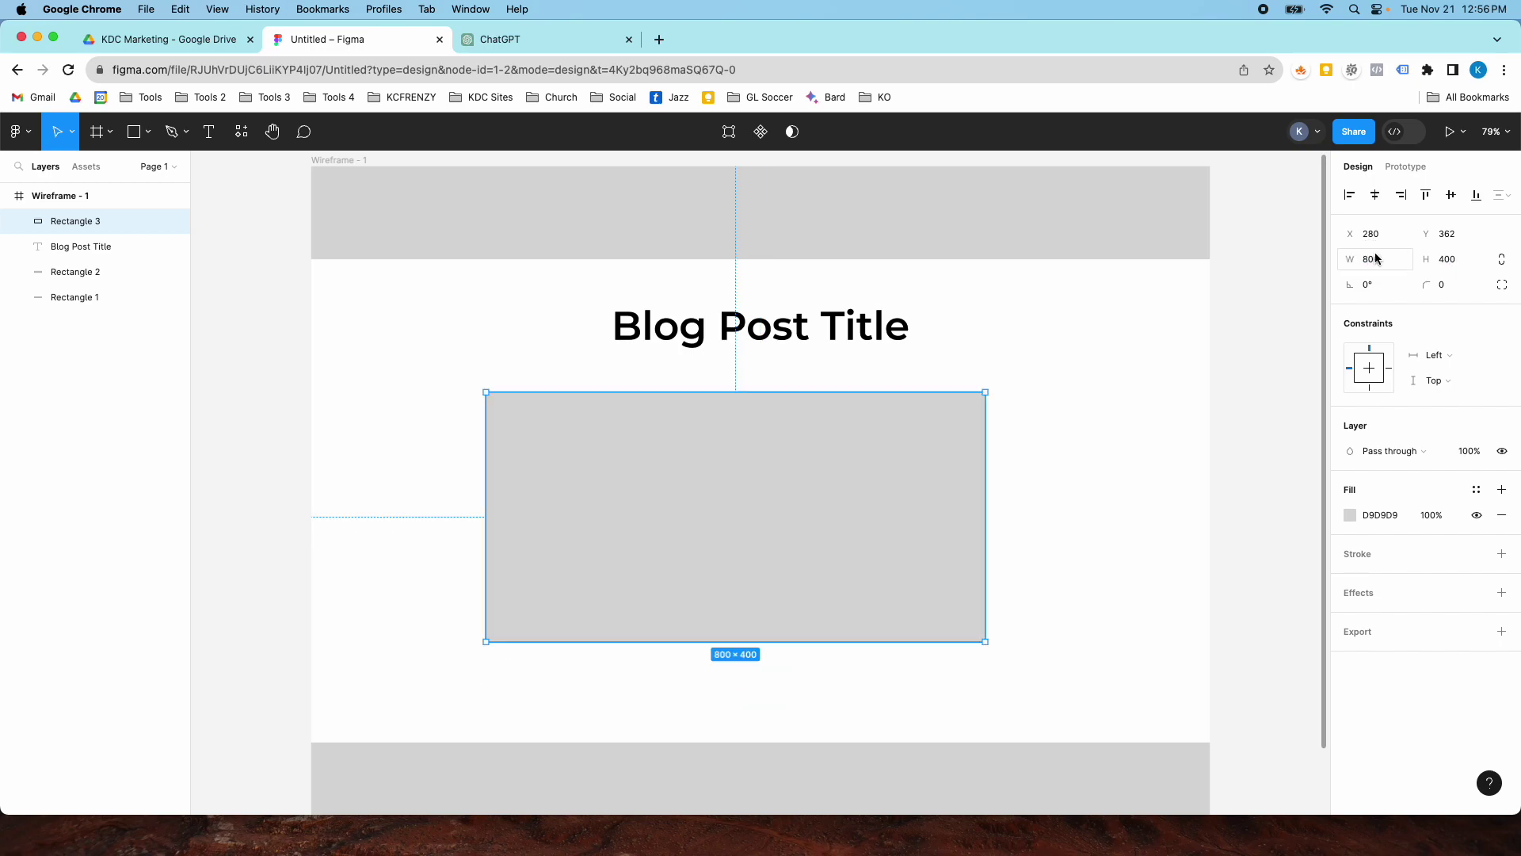
drag(732, 591, 759, 587)
click(1453, 260)
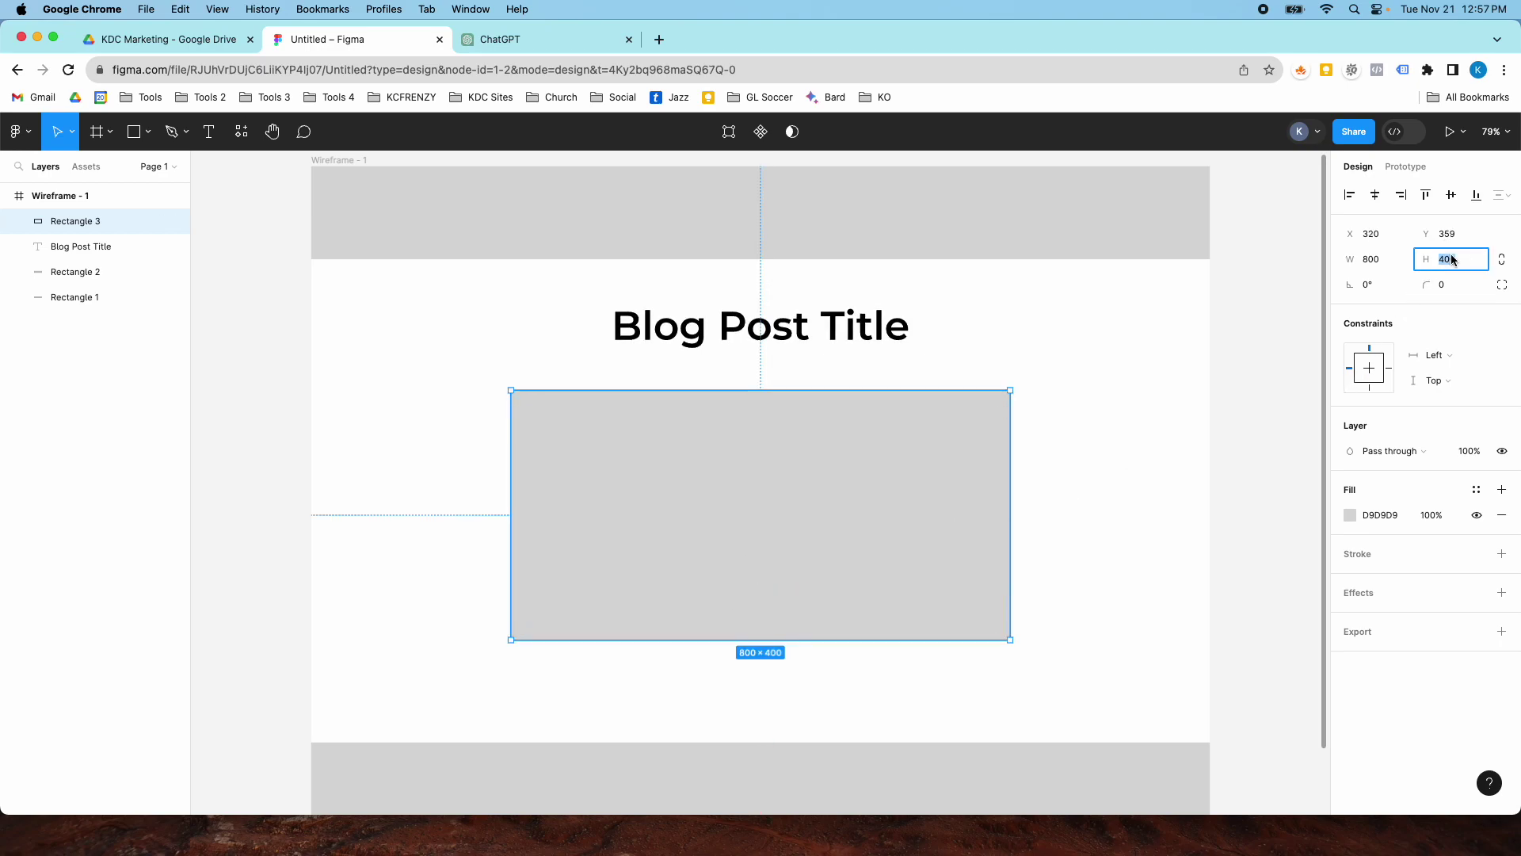
text(500)
key(Return)
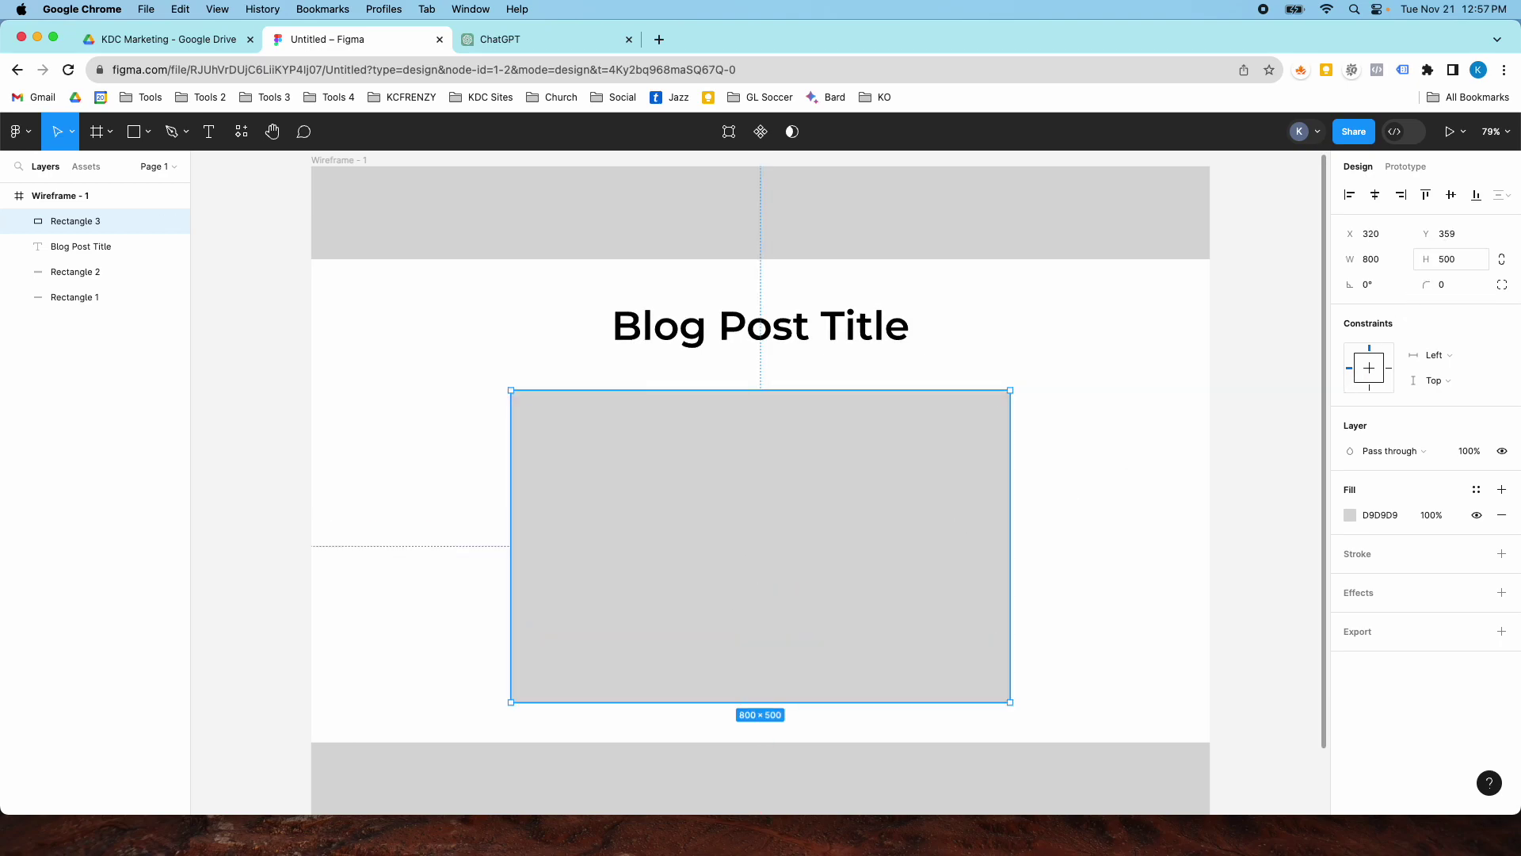
drag(835, 629, 835, 625)
Extend the Wireframe - 1 frame downward to 1794 tall
click(85, 198)
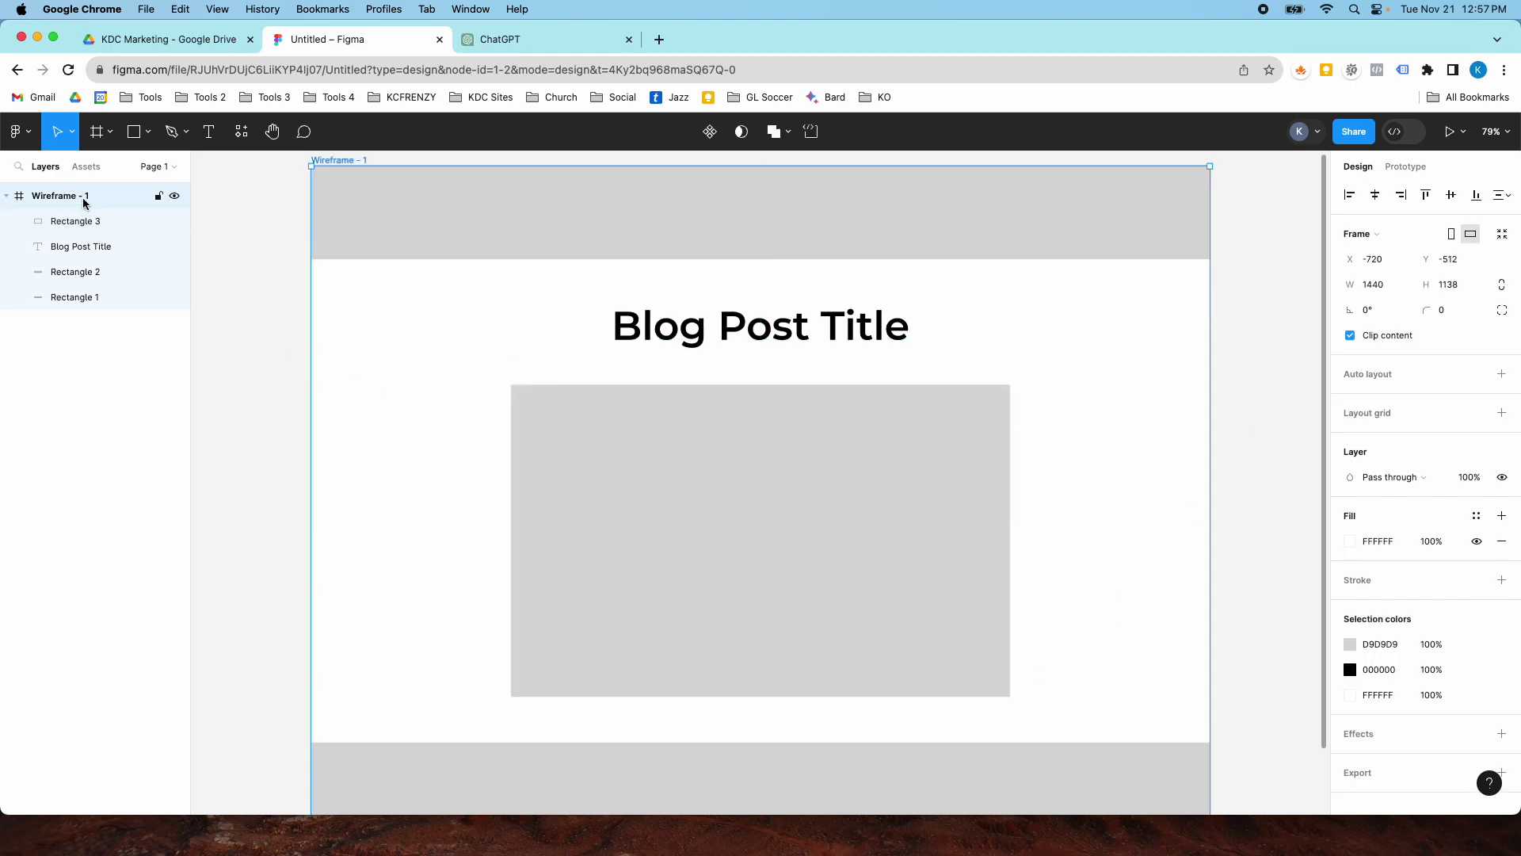
scroll(476, 586, down, 3)
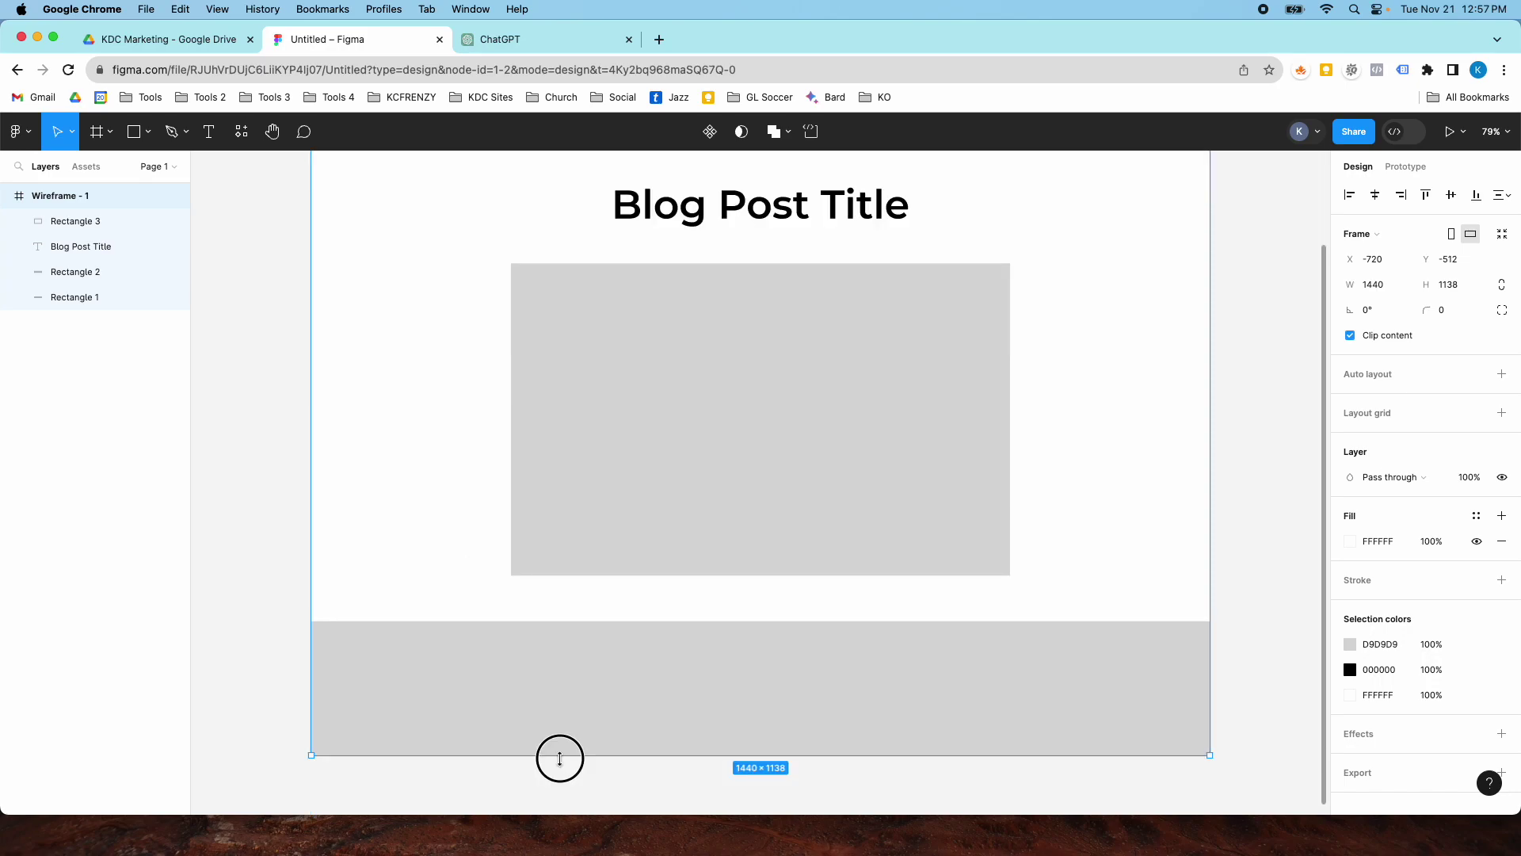
drag(559, 758, 564, 664)
Draw an empty text box beneath the image placeholder
scroll(584, 598, up, 10)
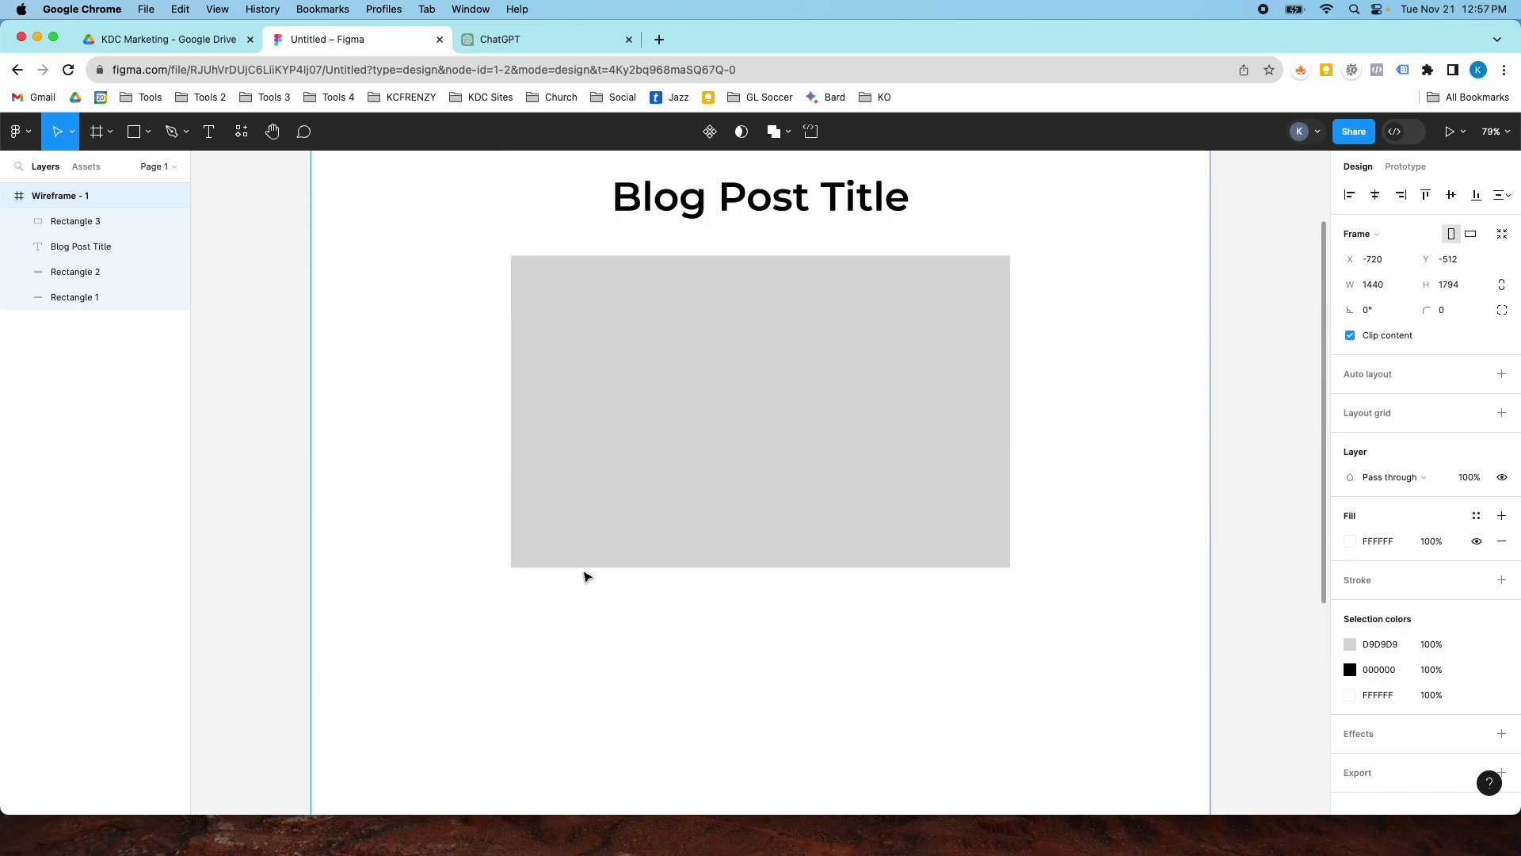
scroll(587, 576, down, 3)
click(209, 132)
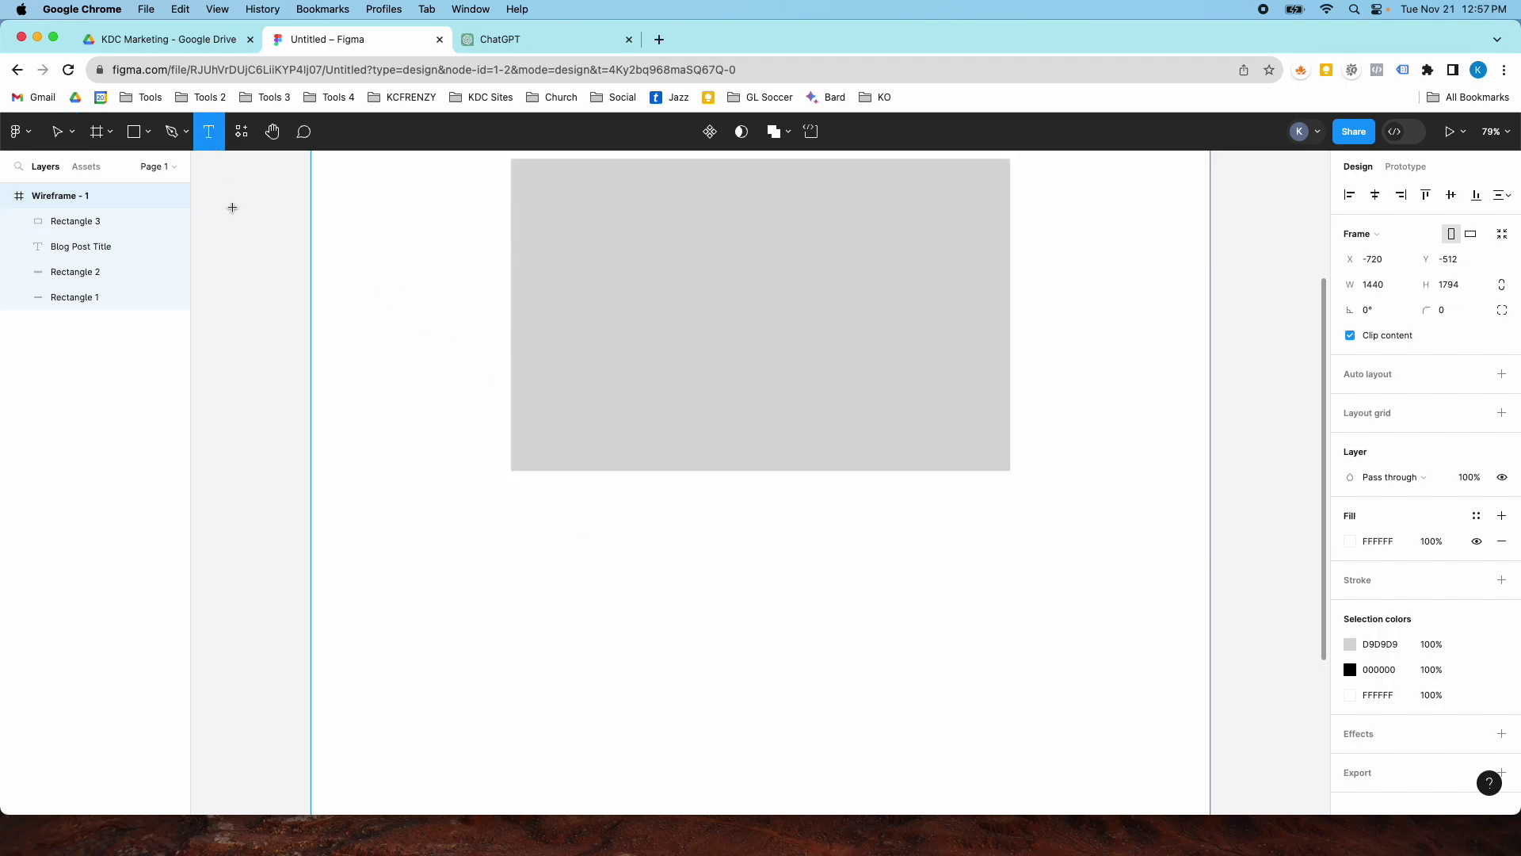
scroll(523, 538, down, 1)
drag(444, 494, 1048, 706)
Copy the lorem ipsum paragraph from the ChatGPT tab and return to Figma
click(503, 39)
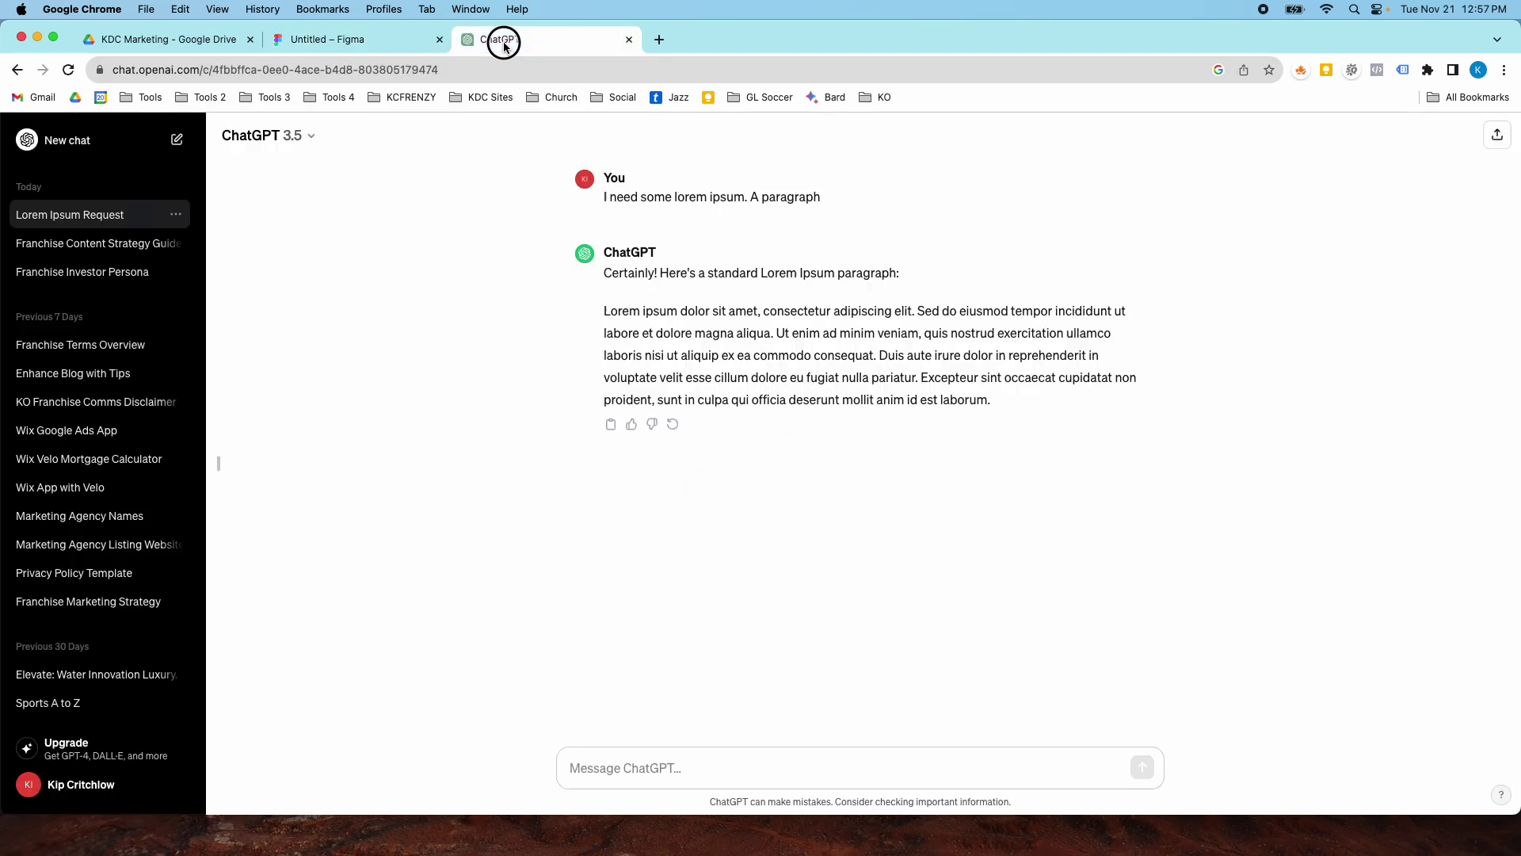
drag(988, 399, 606, 316)
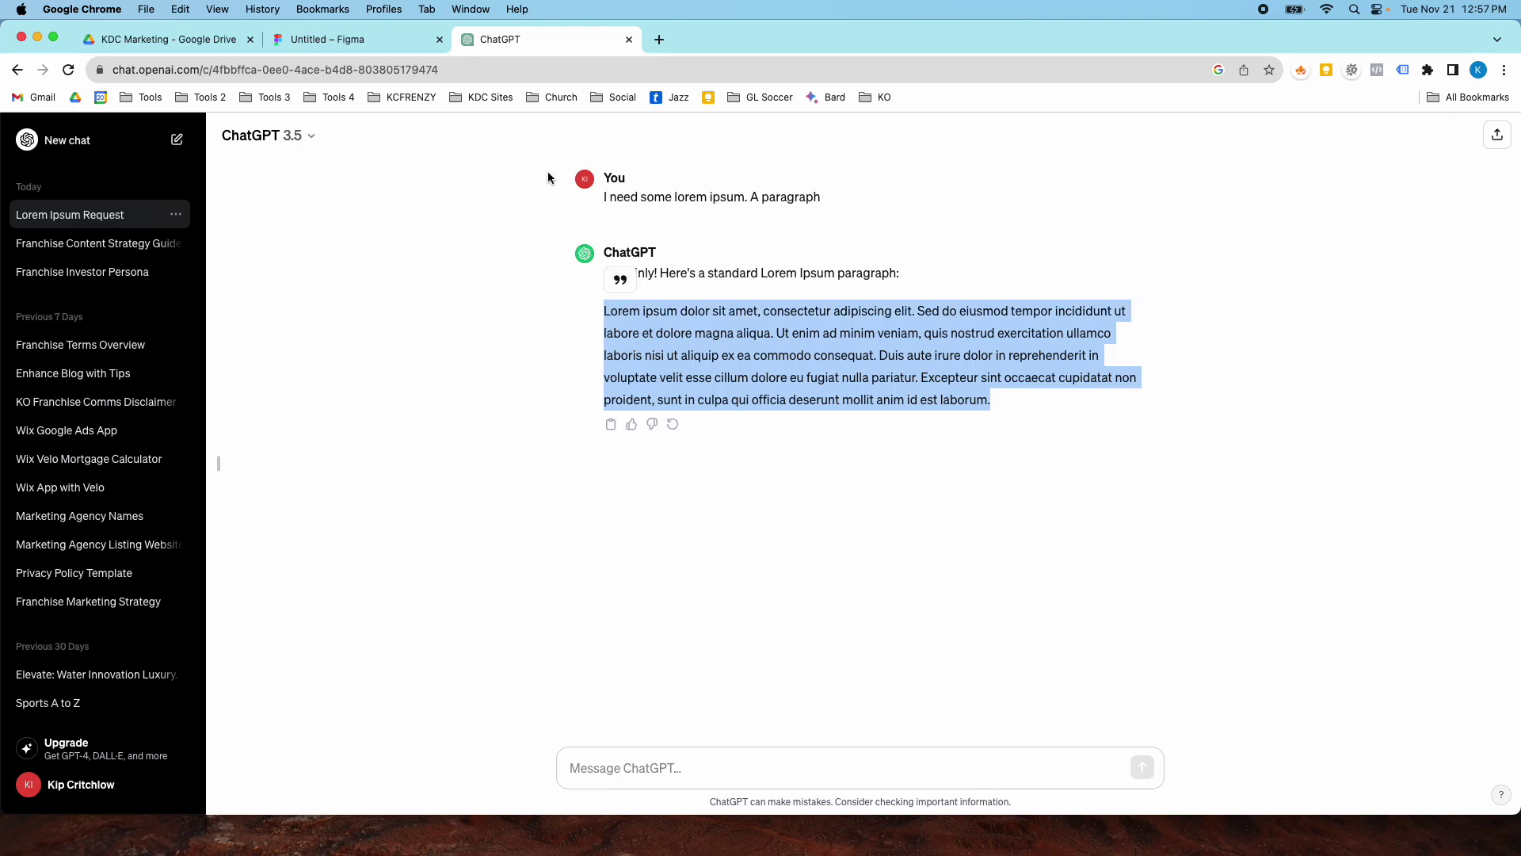
click(321, 40)
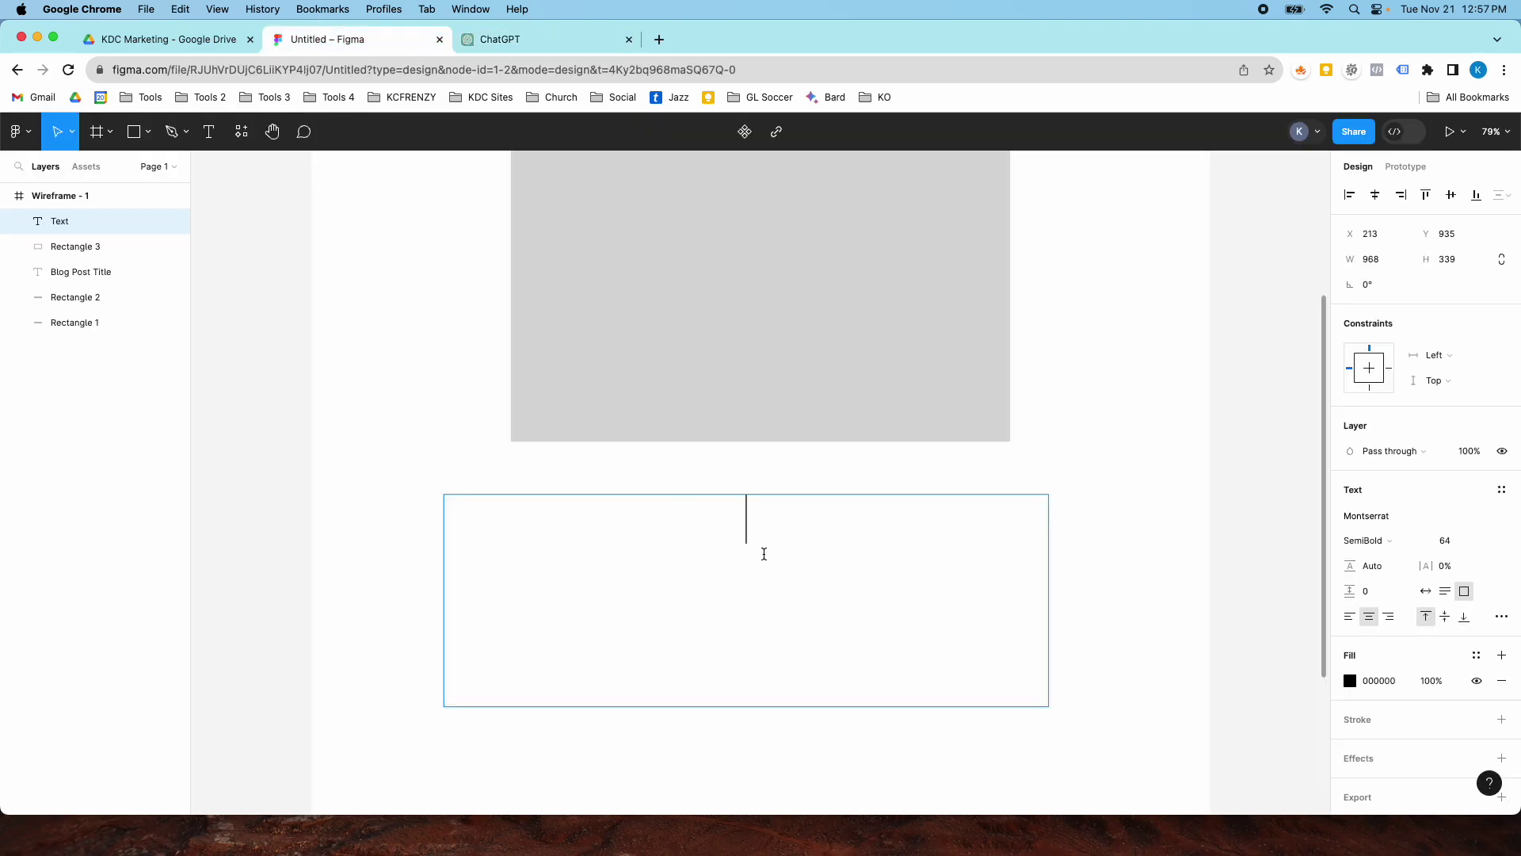
Paste the lorem ipsum paragraph, set it to 16 Regular, and fit the box to its text
key(super+v)
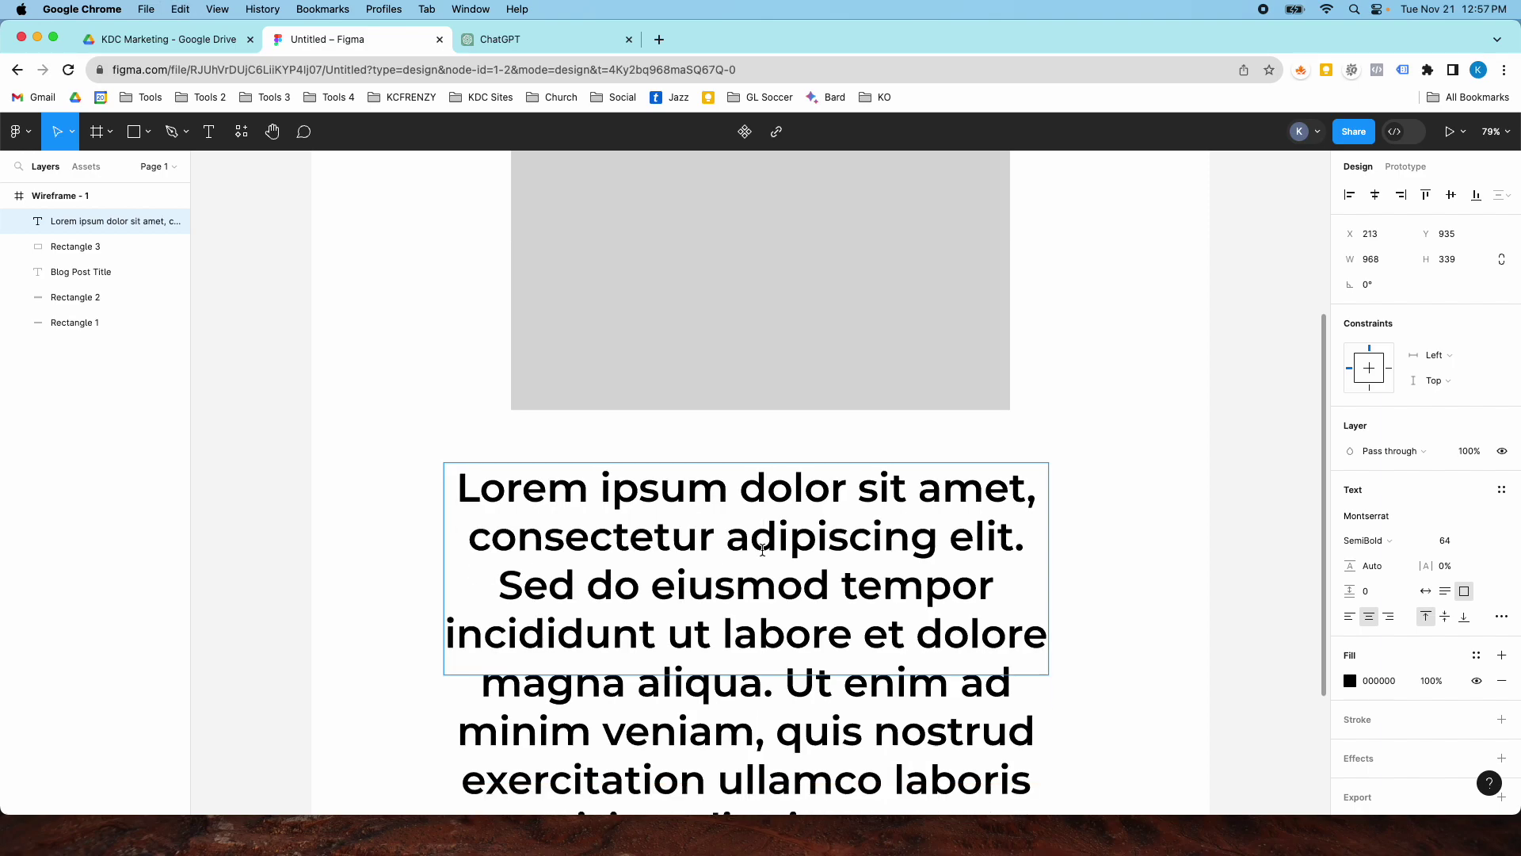
scroll(769, 539, down, 1)
key(super+a)
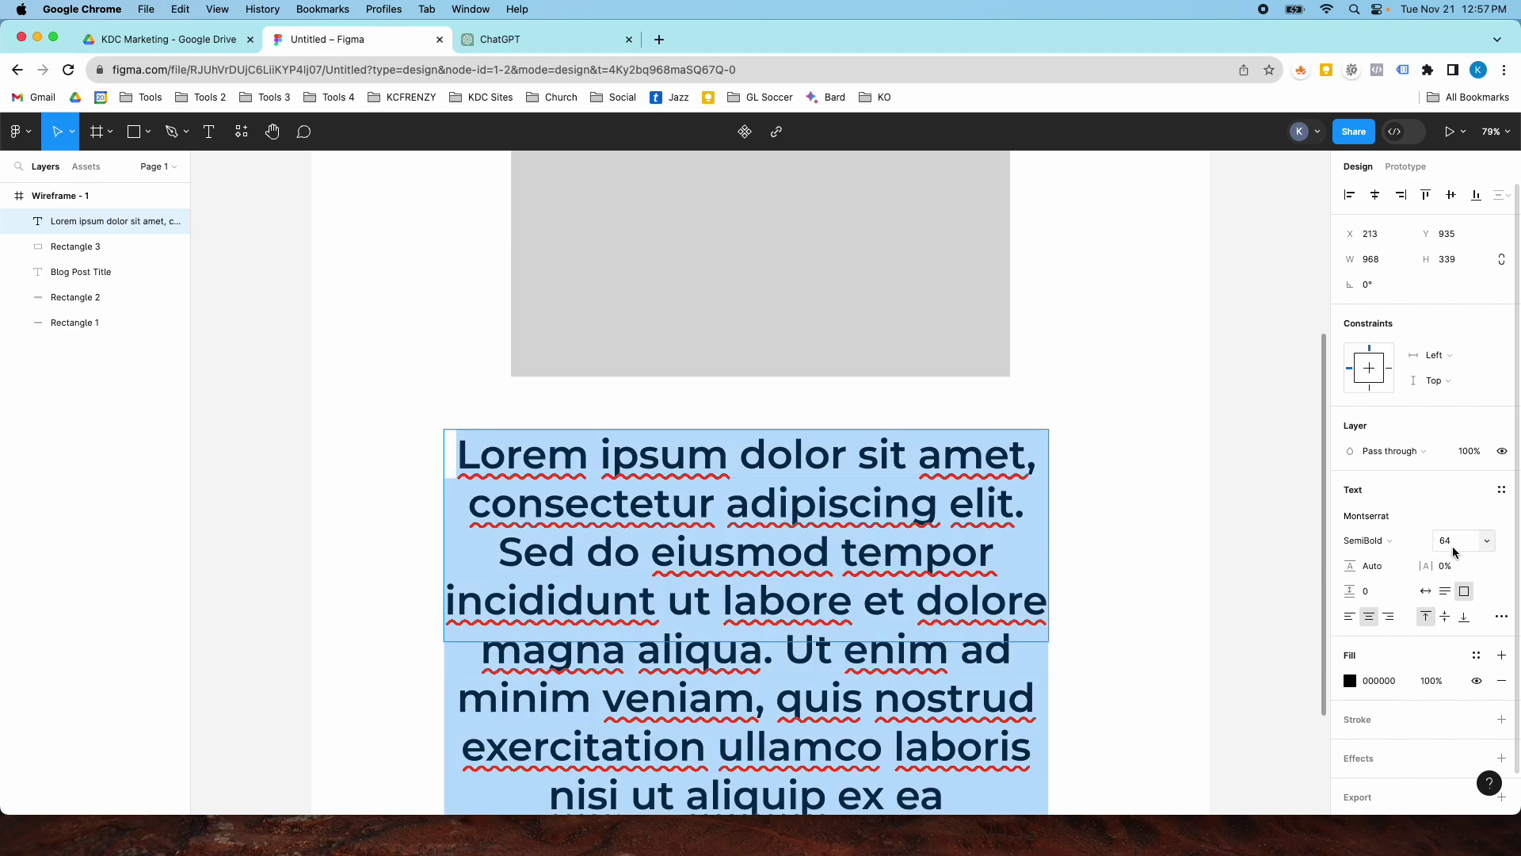
click(1489, 547)
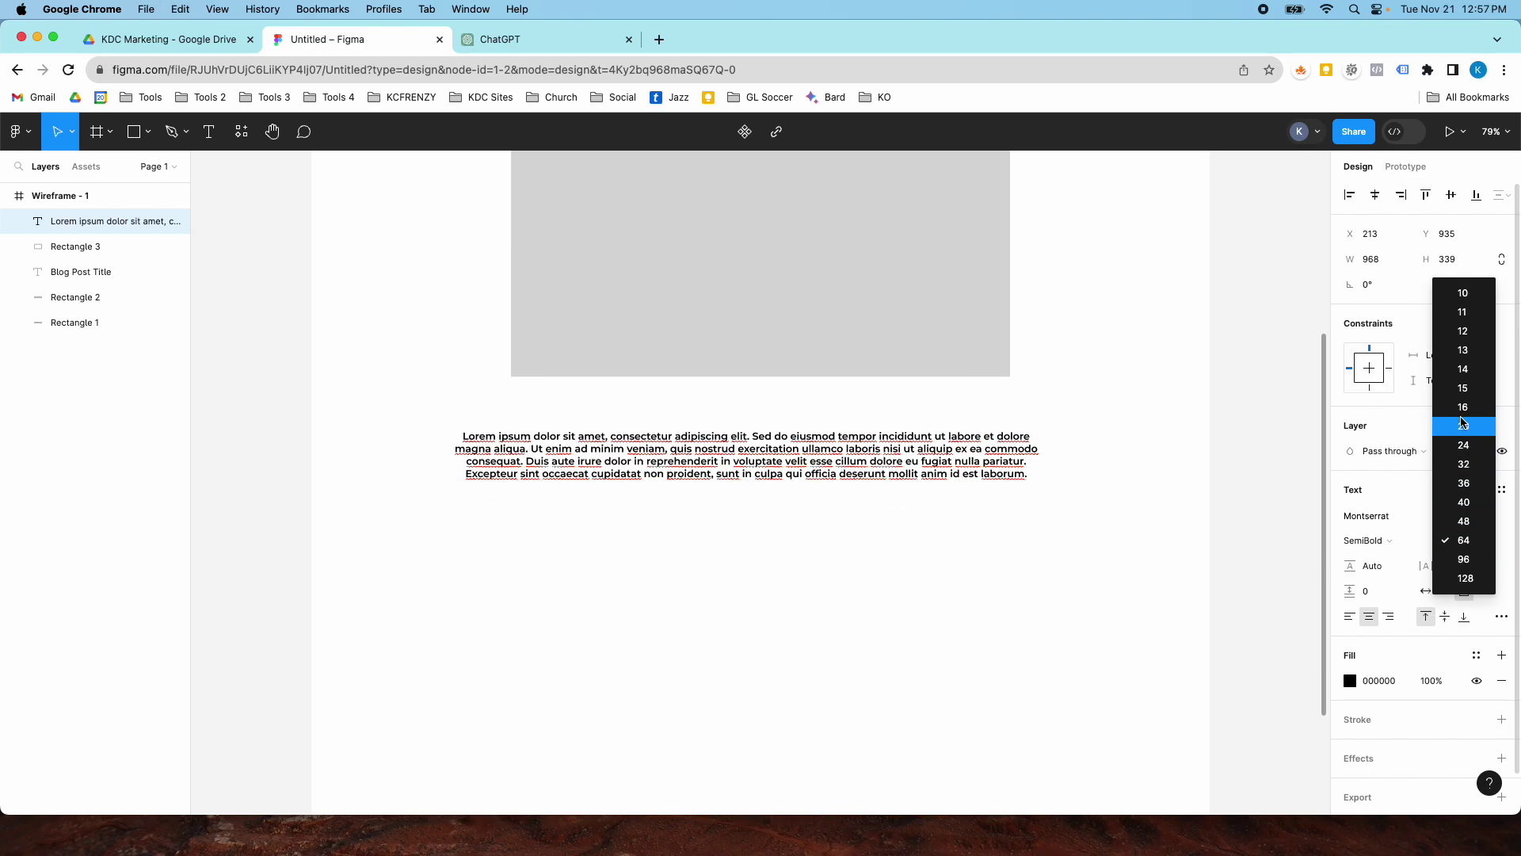
click(1463, 408)
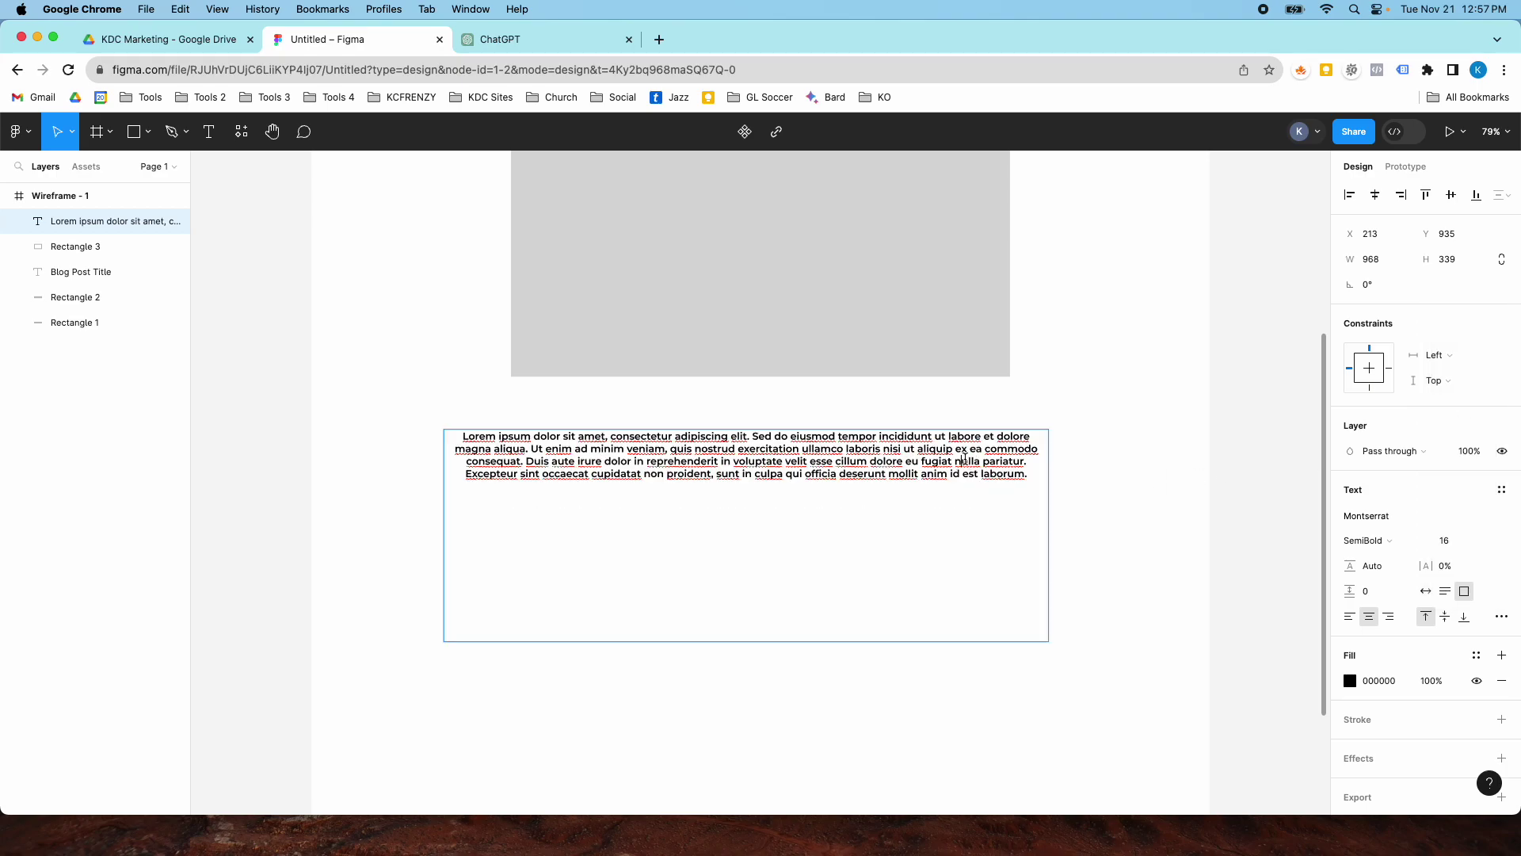
click(1349, 542)
key(Escape)
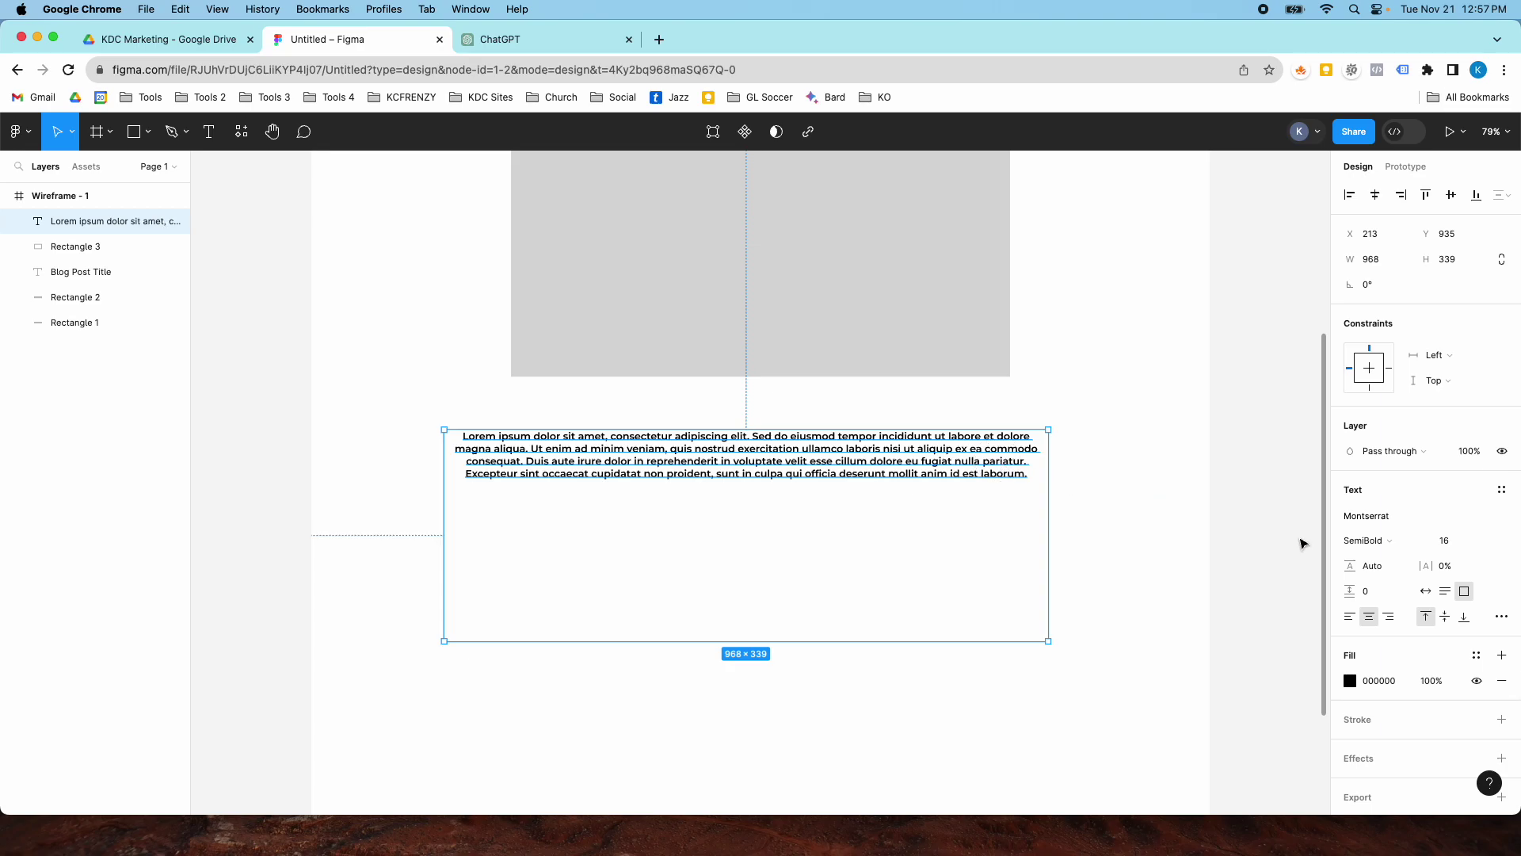
click(1367, 540)
click(1373, 508)
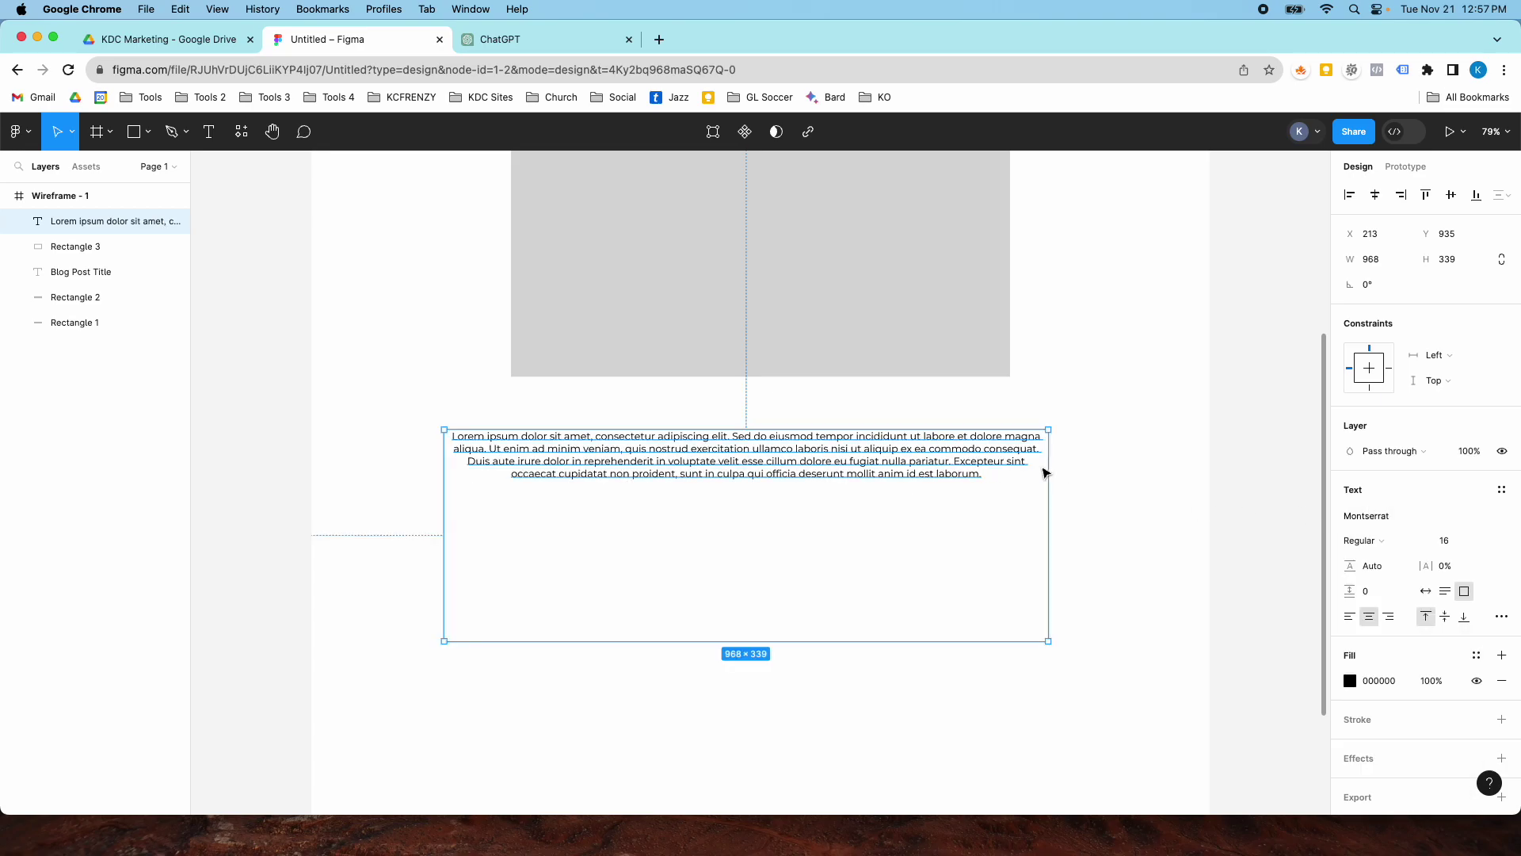
double_click(963, 641)
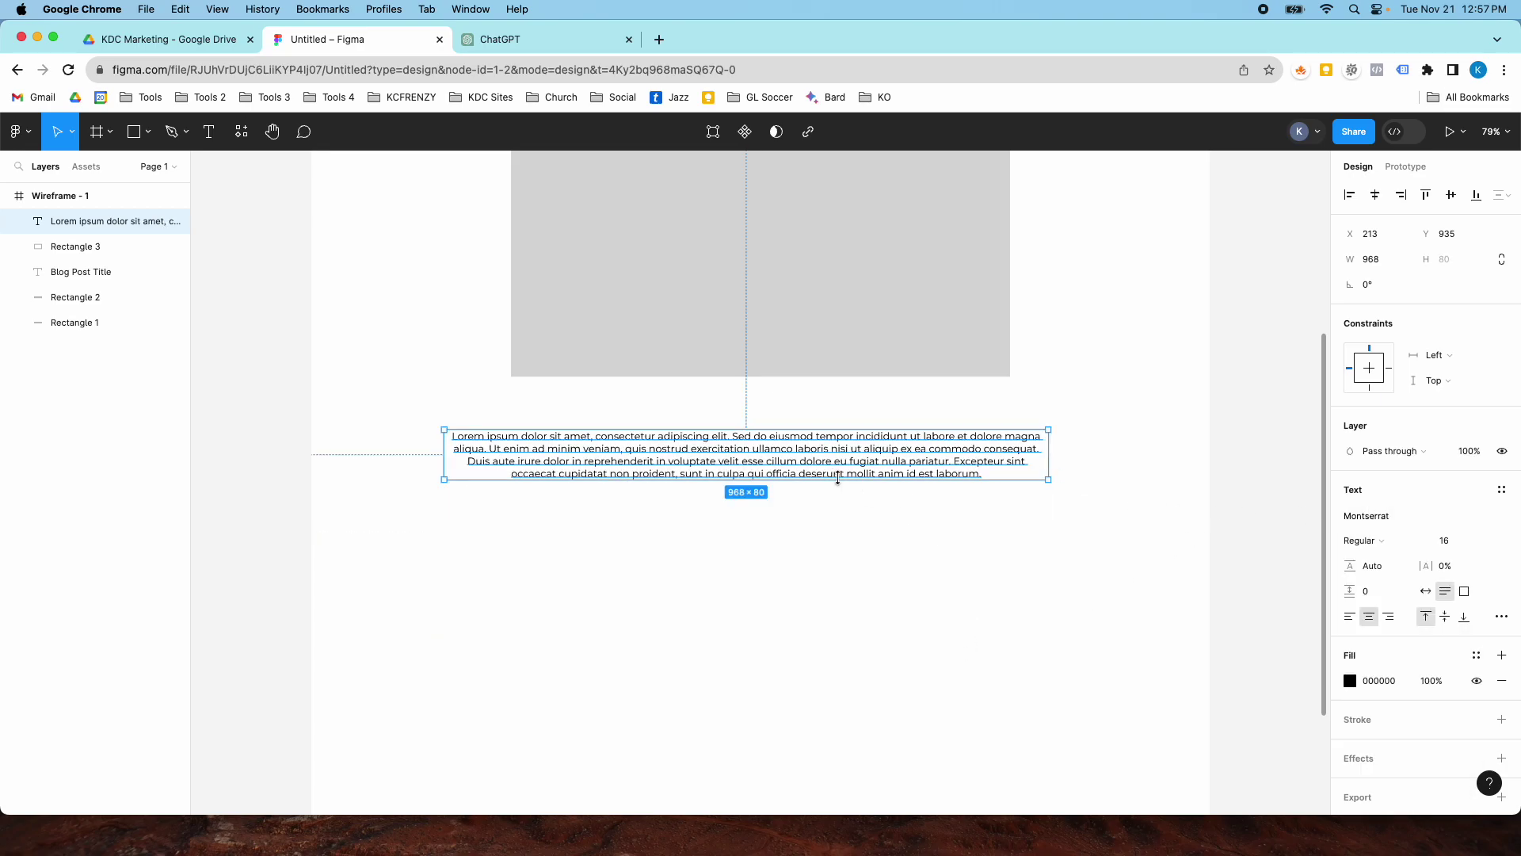
Append a second pasted paragraph, enlarge the box, and centre it beneath the placeholder
click(834, 480)
drag(788, 445, 791, 466)
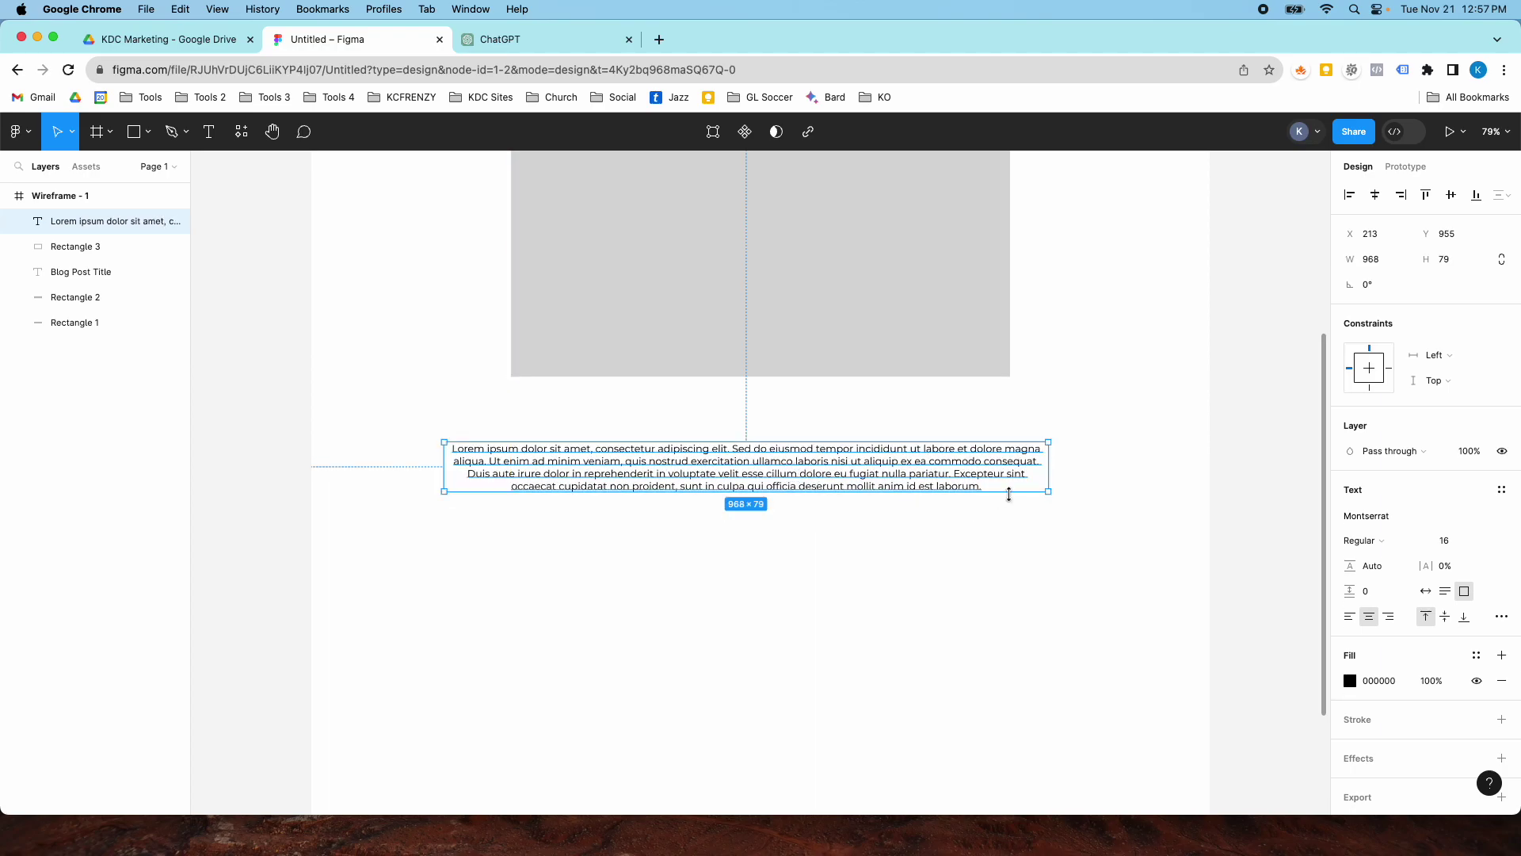
click(1015, 492)
click(994, 490)
double_click(965, 486)
key(super+c)
click(983, 485)
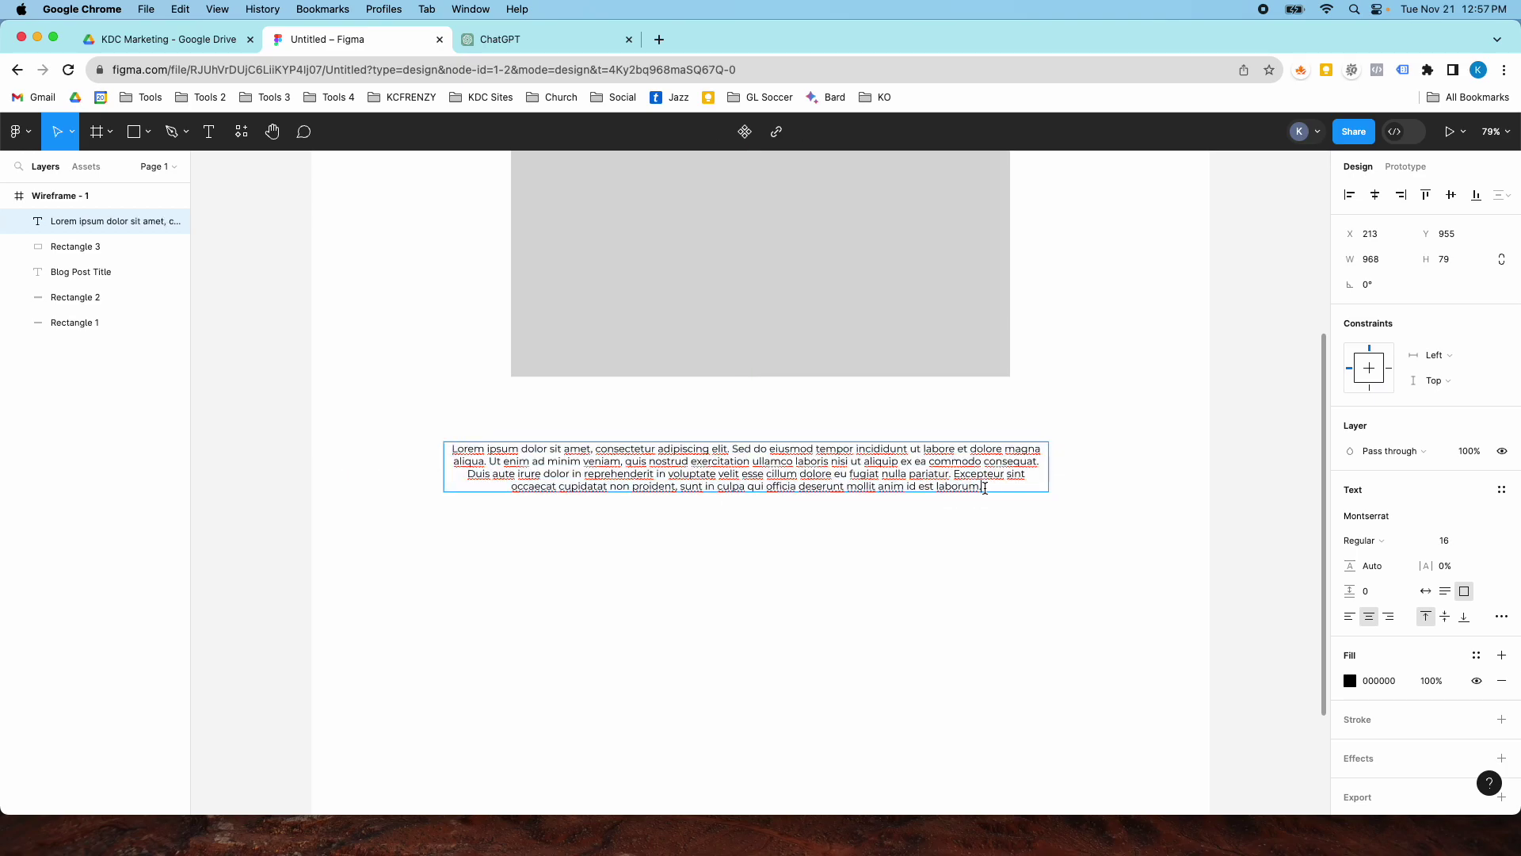
key(super+v)
key(Escape)
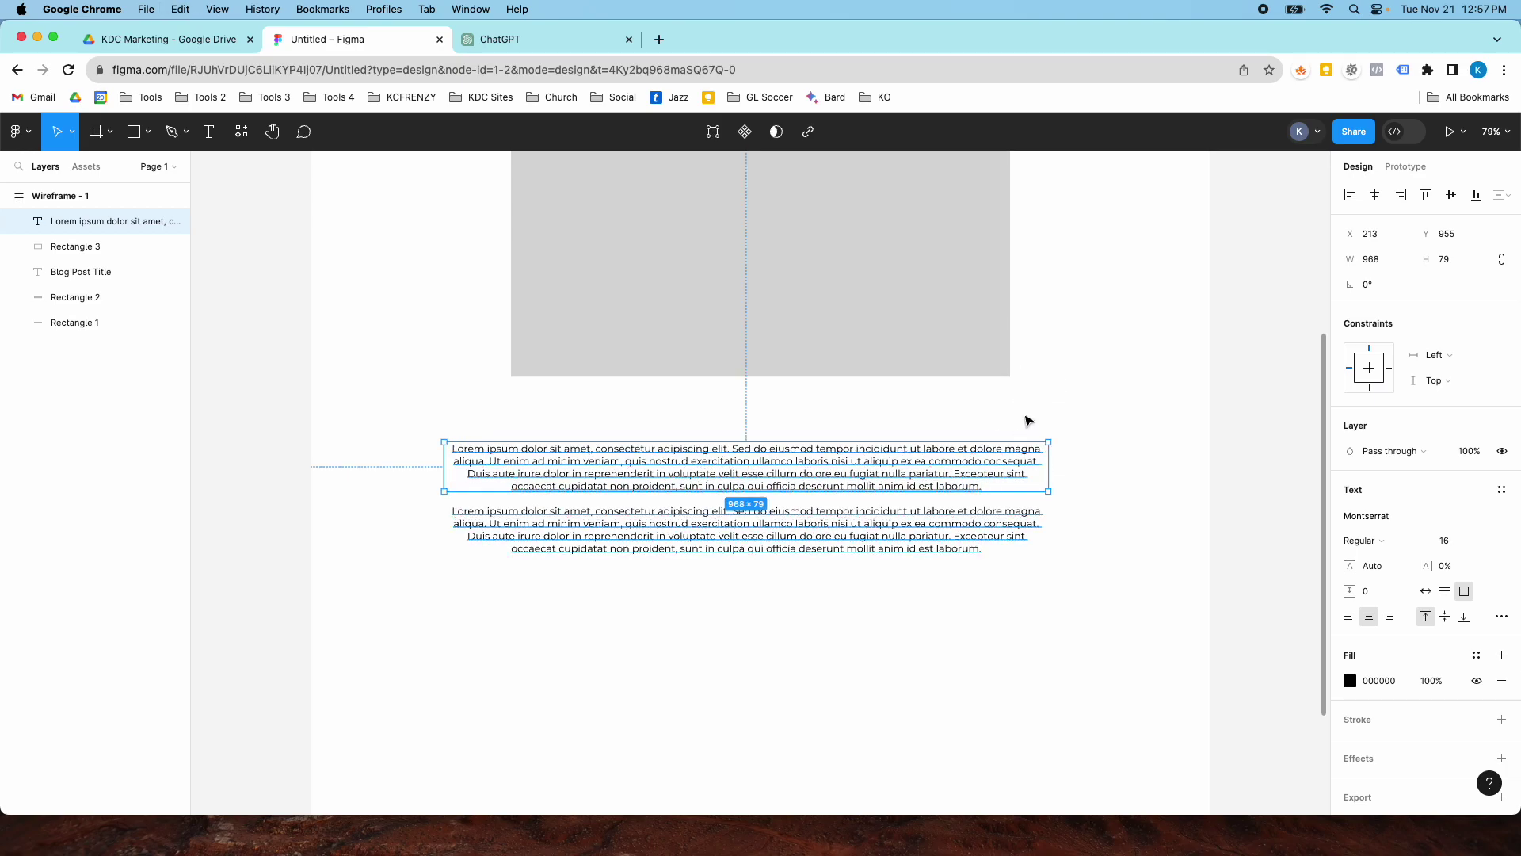
drag(935, 492, 927, 572)
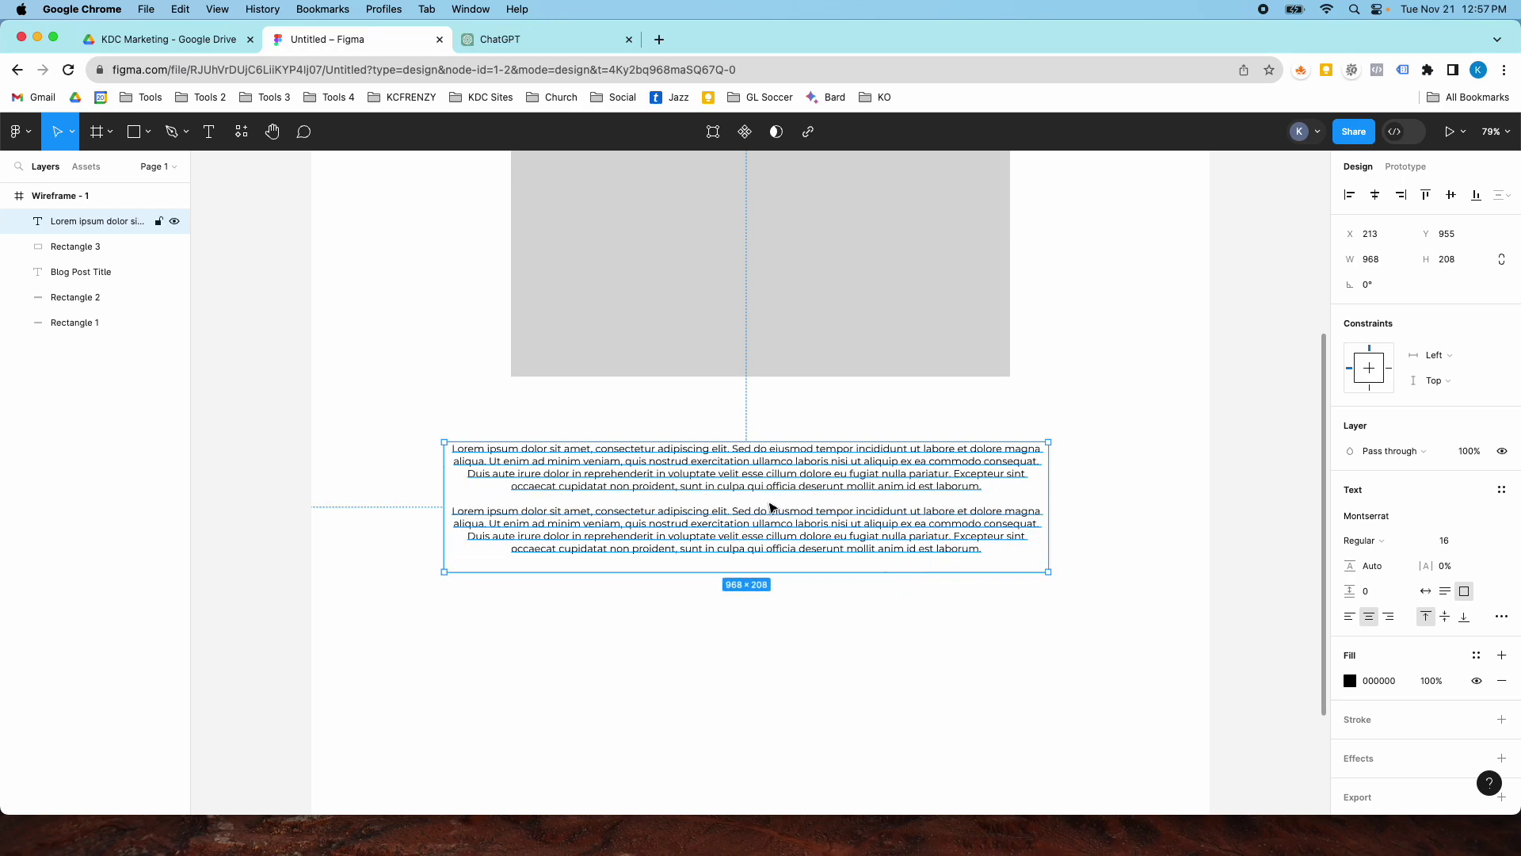
click(1375, 195)
drag(855, 476, 856, 482)
scroll(856, 478, up, 3)
scroll(856, 476, up, 6)
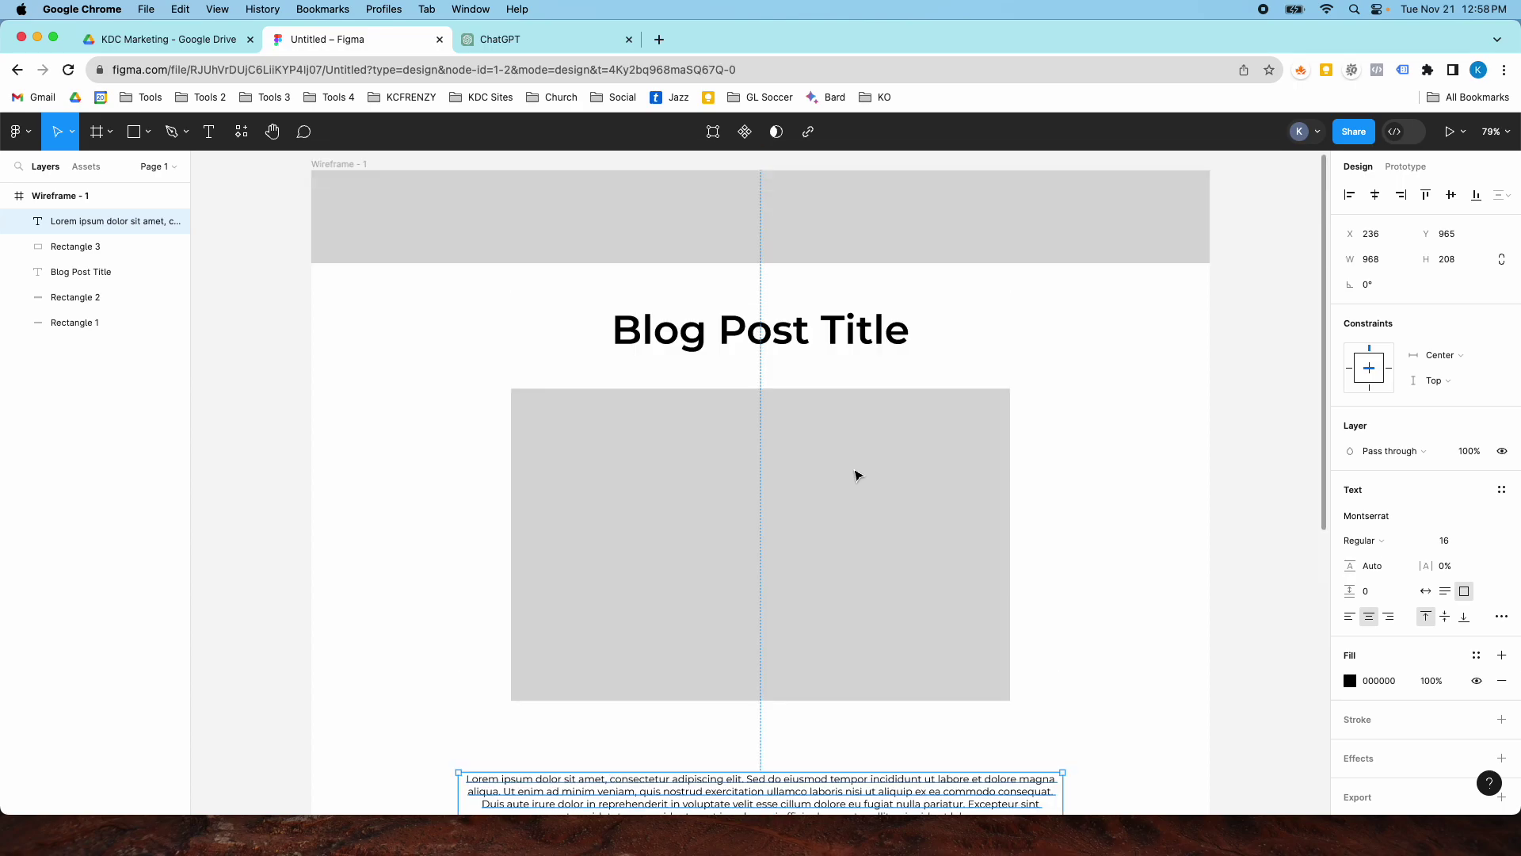
Add a Columns layout grid with 12 columns to Wireframe - 1
click(77, 199)
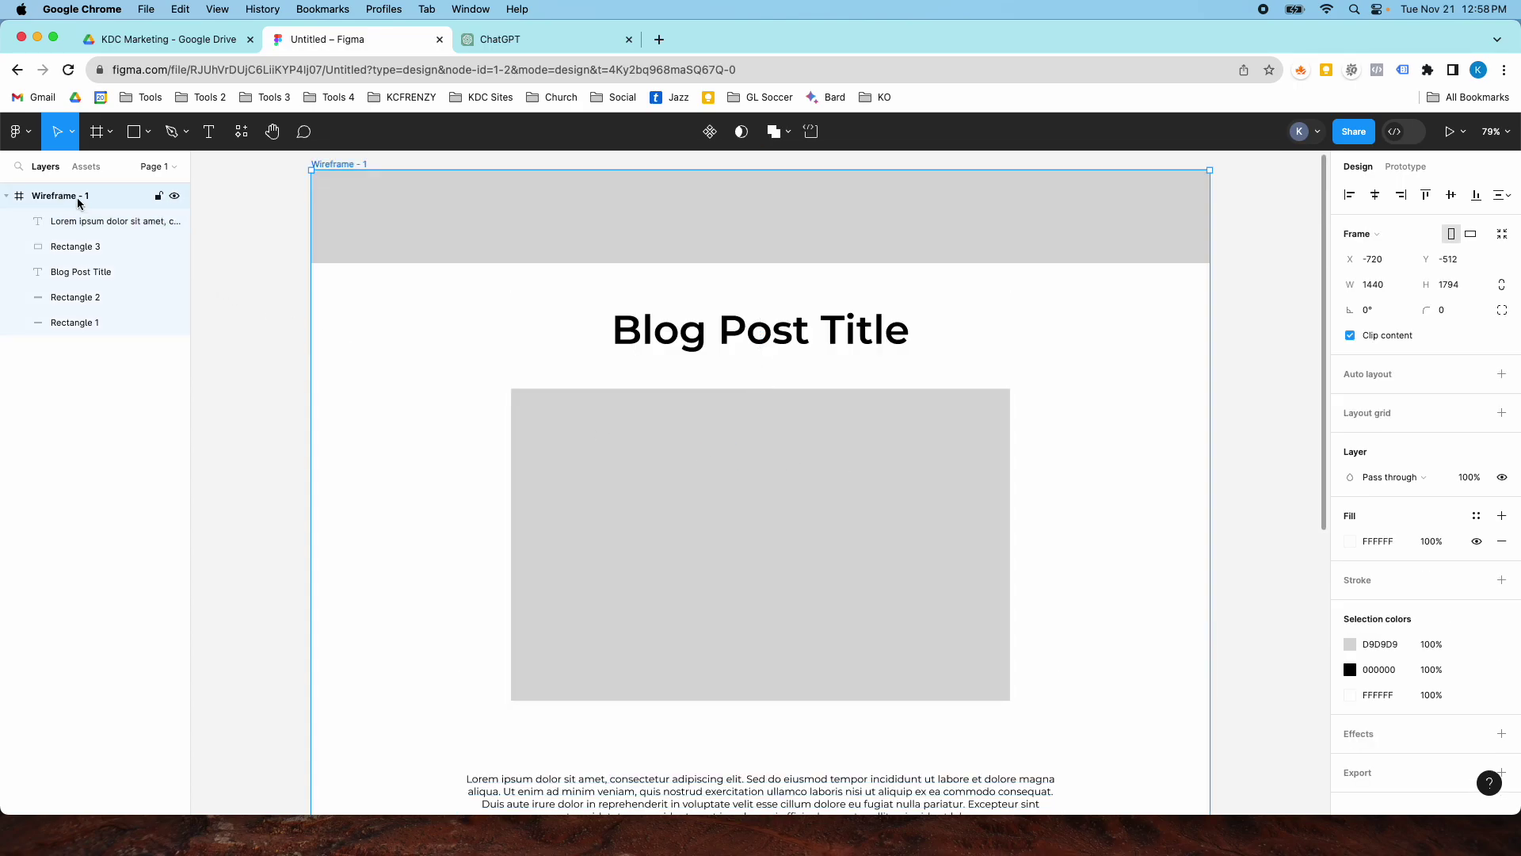
click(1501, 413)
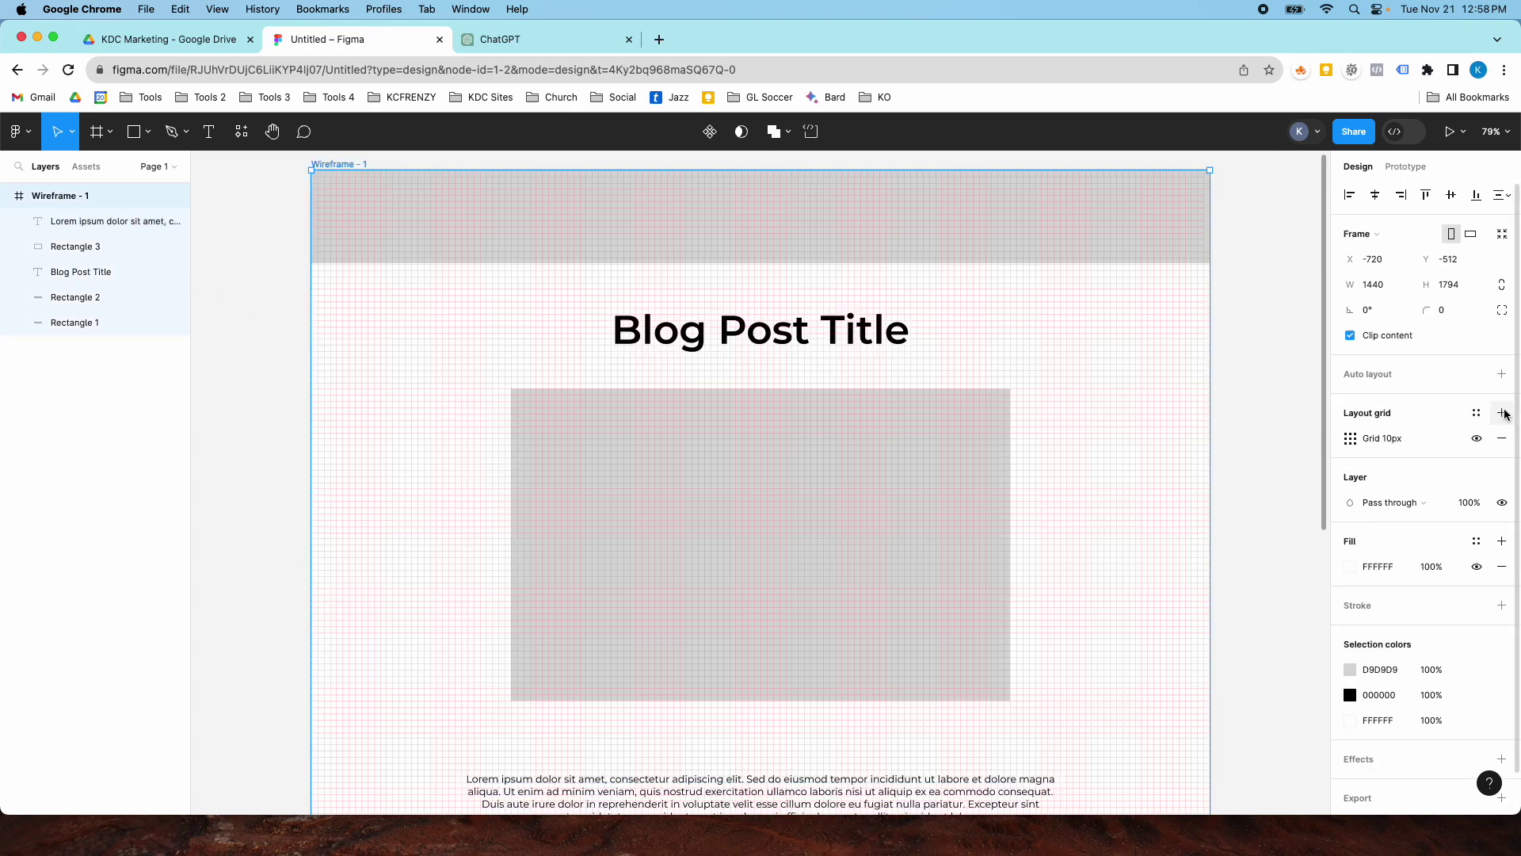
click(1350, 439)
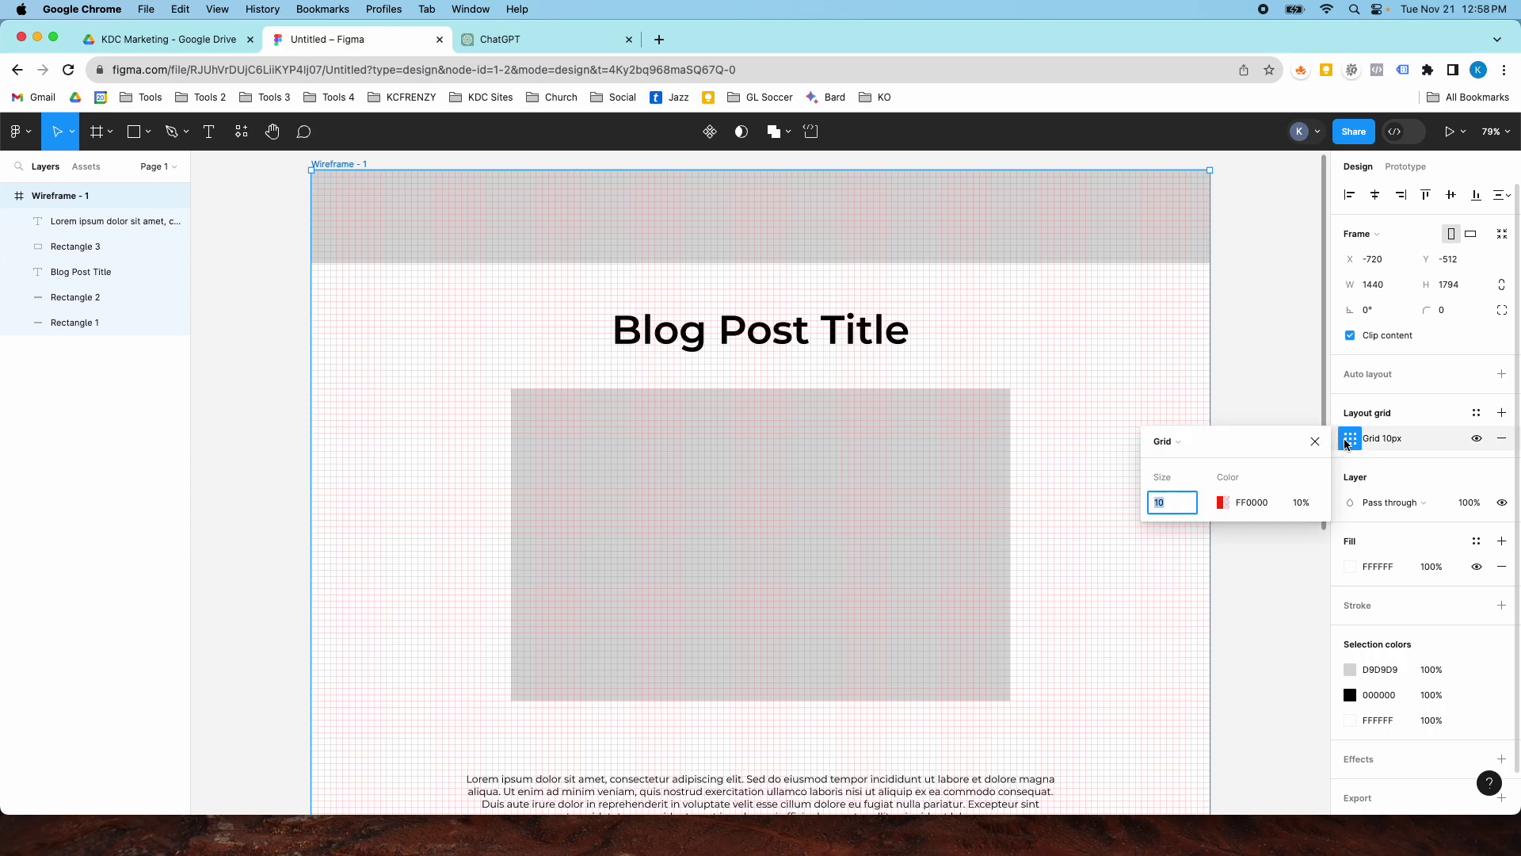
click(1166, 441)
click(1182, 459)
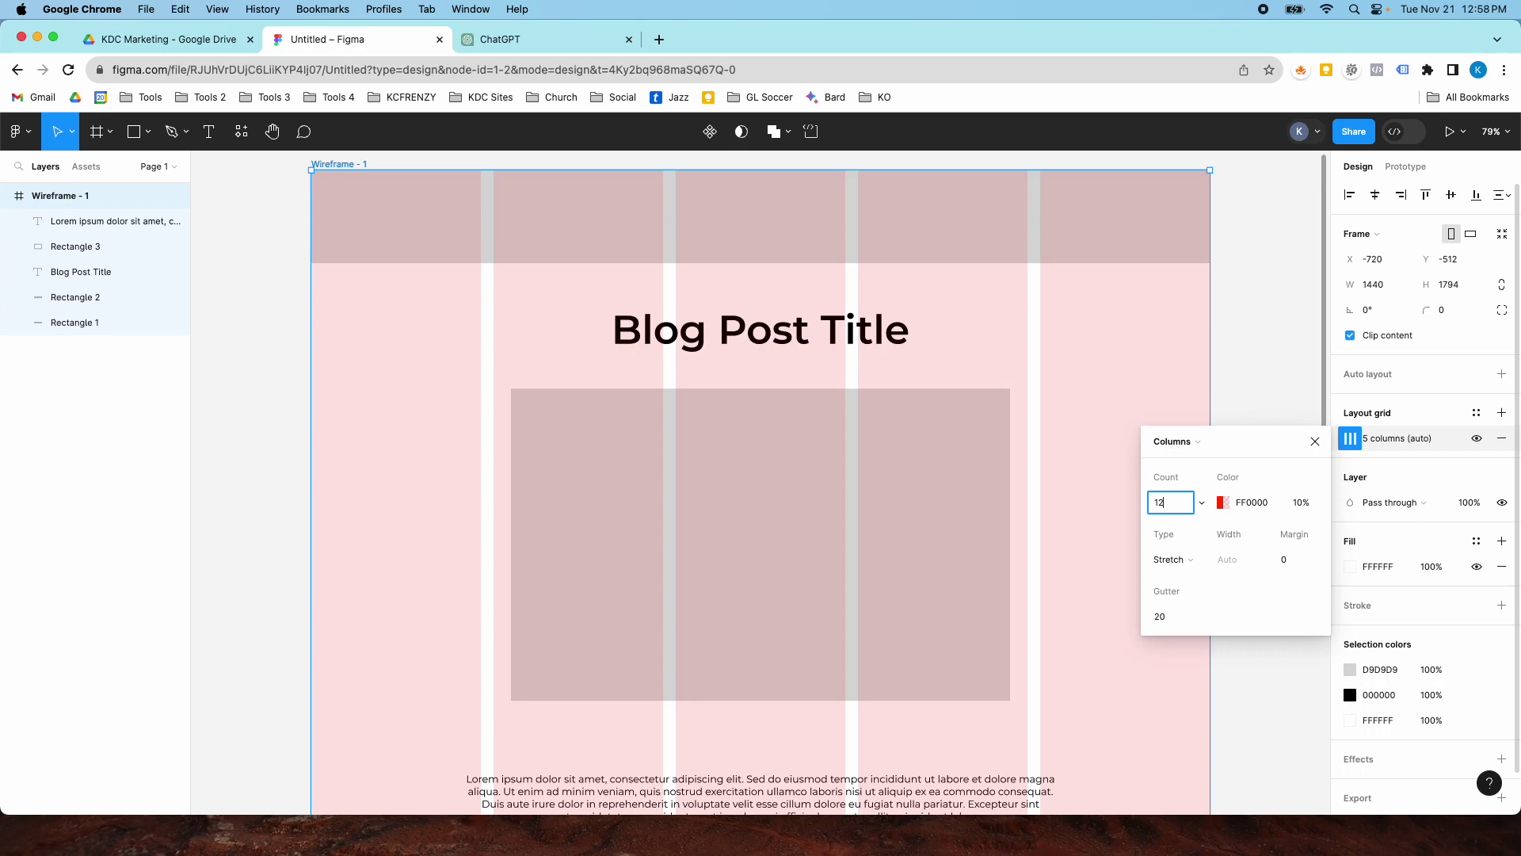
text(12)
key(Return)
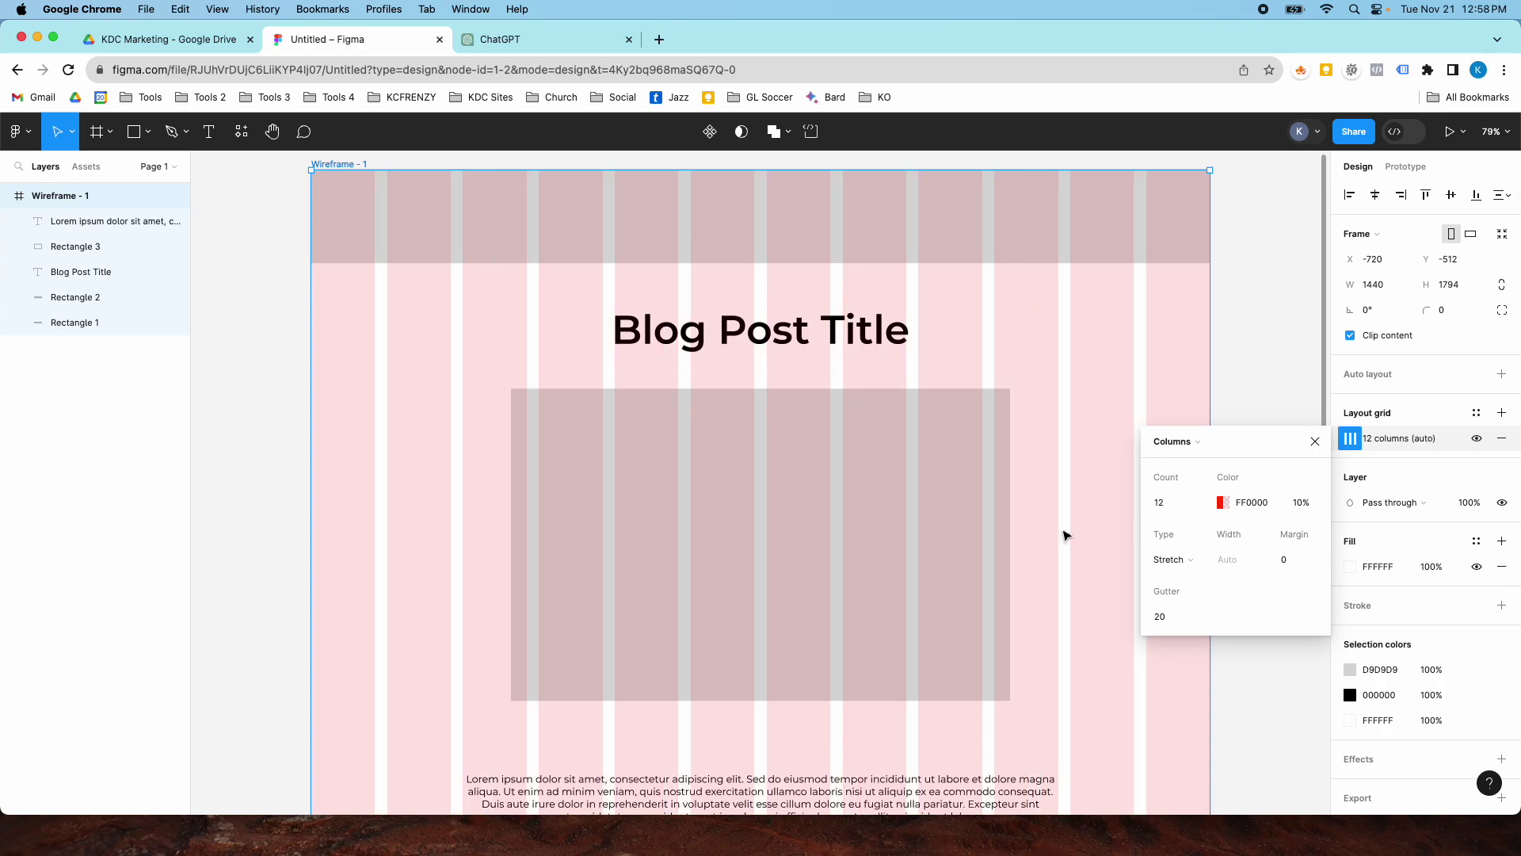
Set the column grid's margin to 100, keeping the 20 gutter
click(1291, 565)
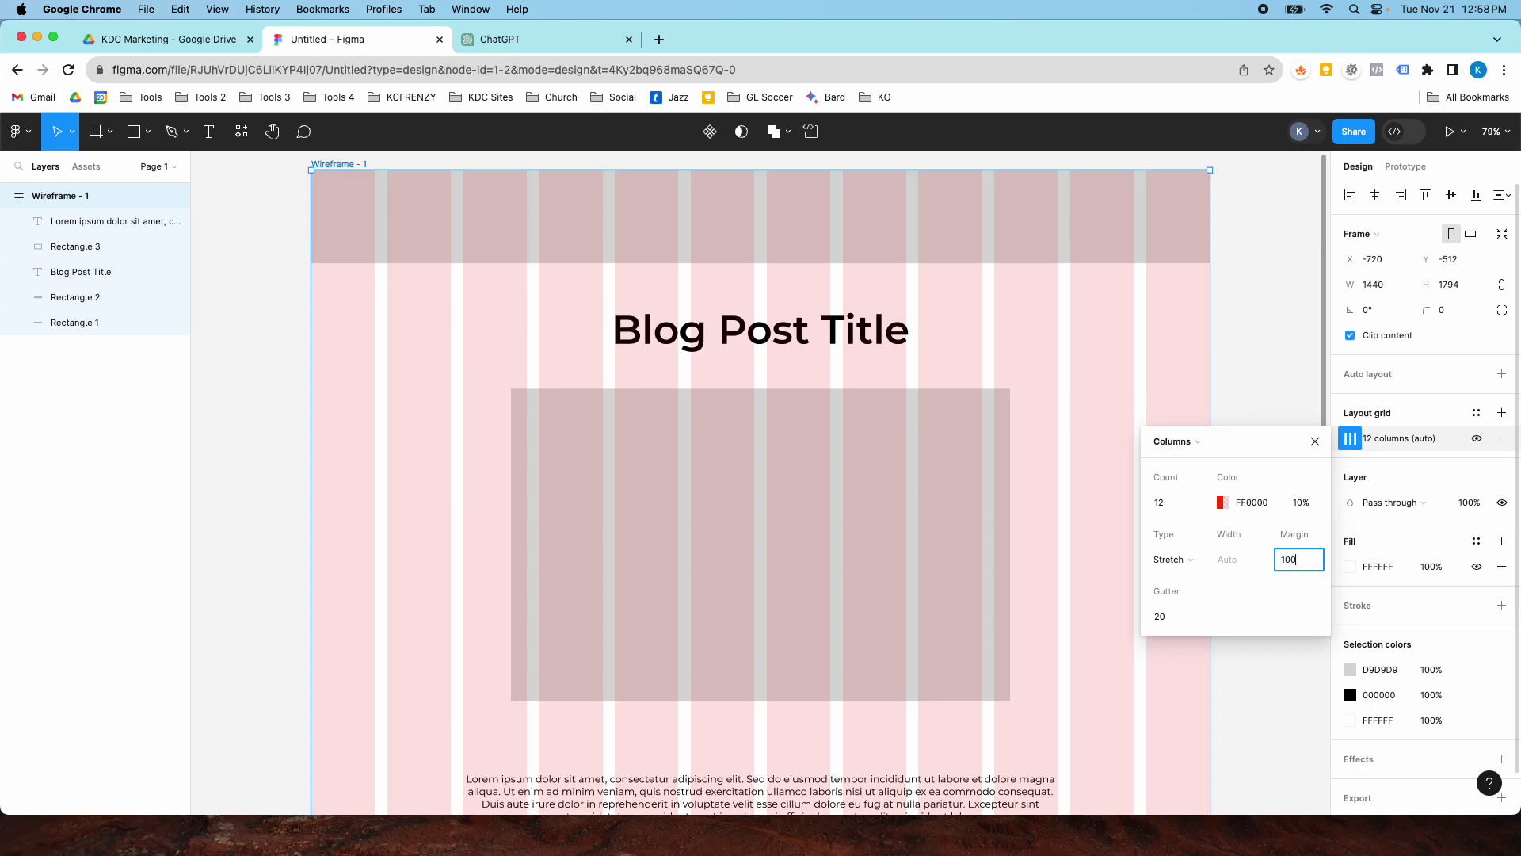
text(100)
key(Return)
scroll(1086, 475, down, 1)
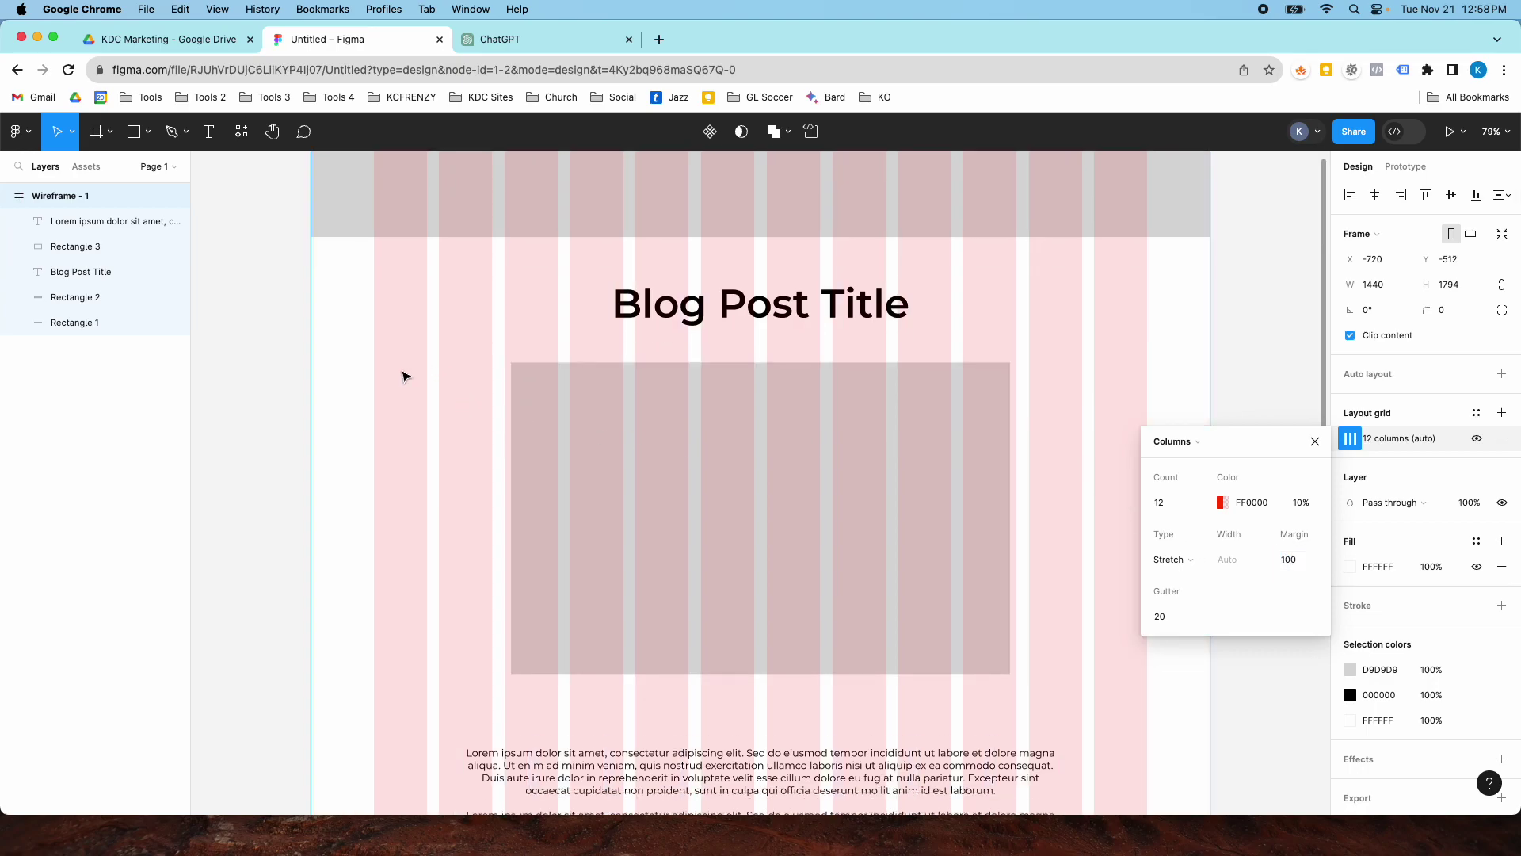
scroll(373, 420, down, 1)
scroll(380, 484, up, 1)
scroll(417, 516, down, 3)
scroll(418, 516, up, 2)
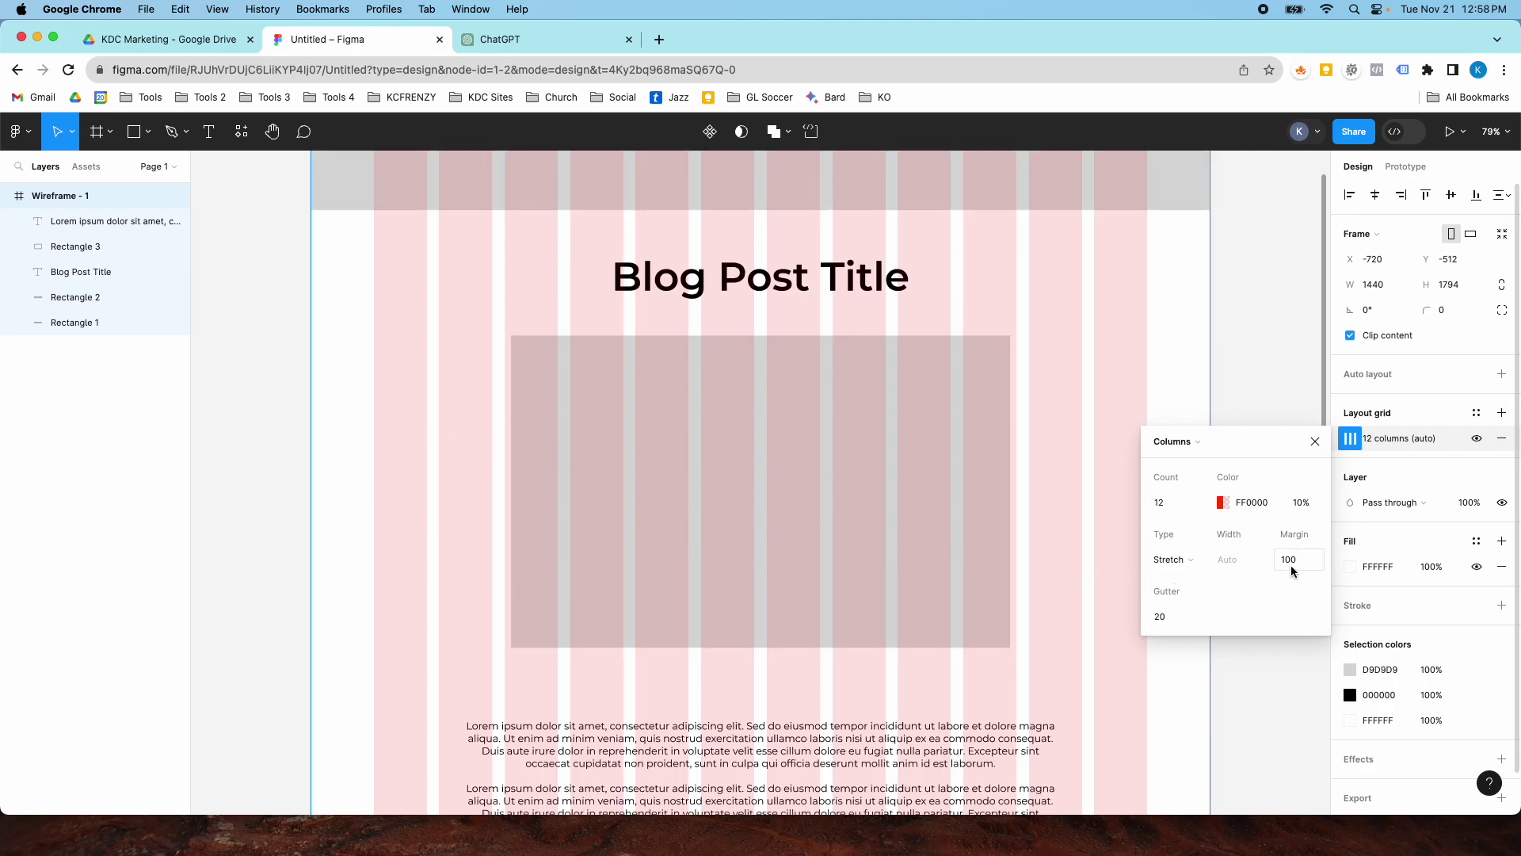
scroll(1028, 507, down, 5)
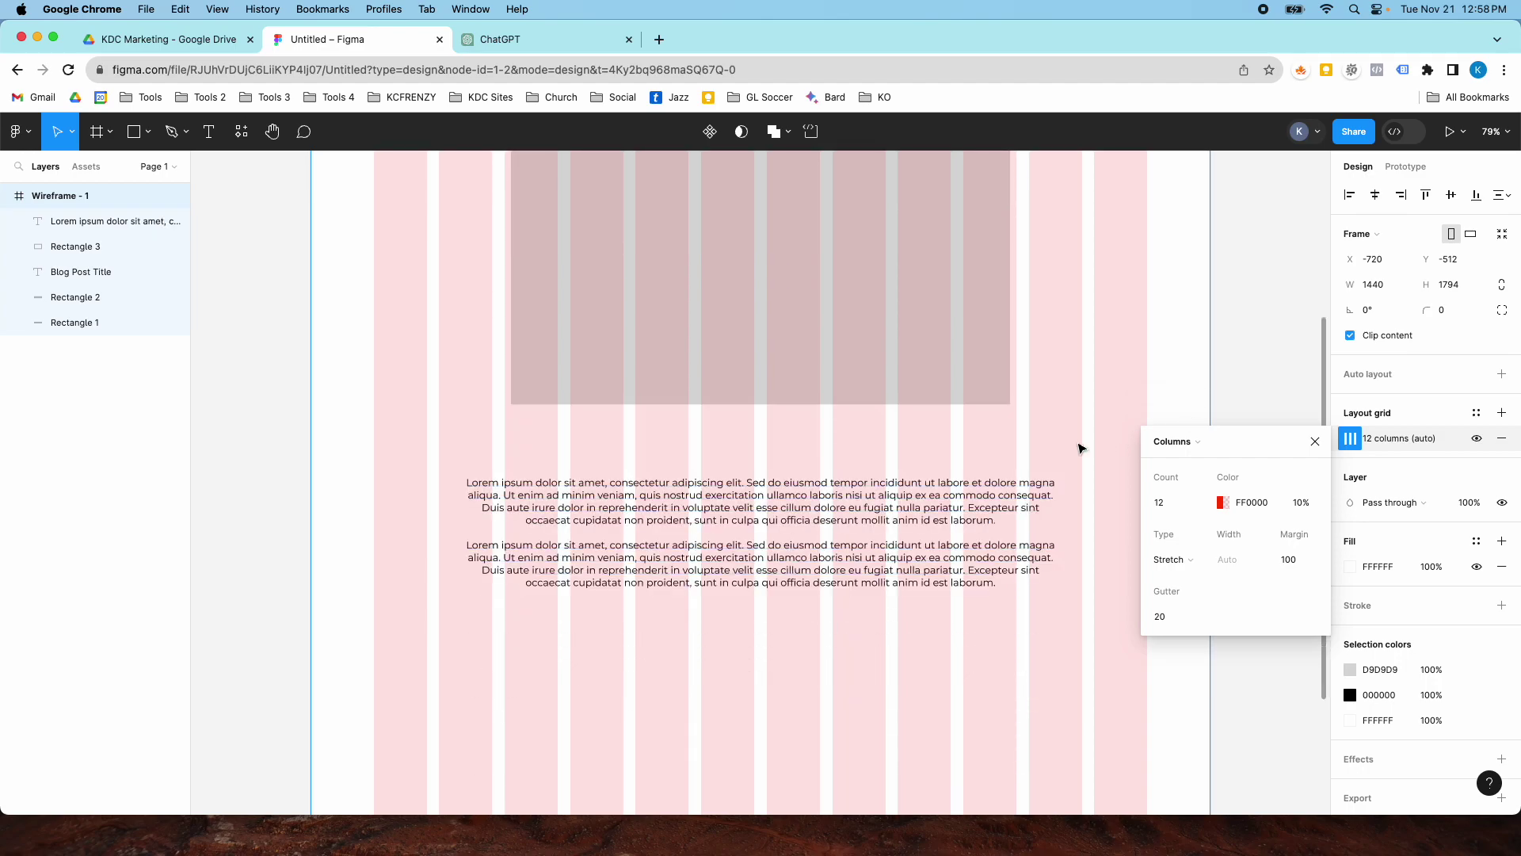
scroll(468, 440, up, 3)
Widen the gray image placeholder to 820 wide on the grid
click(650, 464)
scroll(652, 471, up, 3)
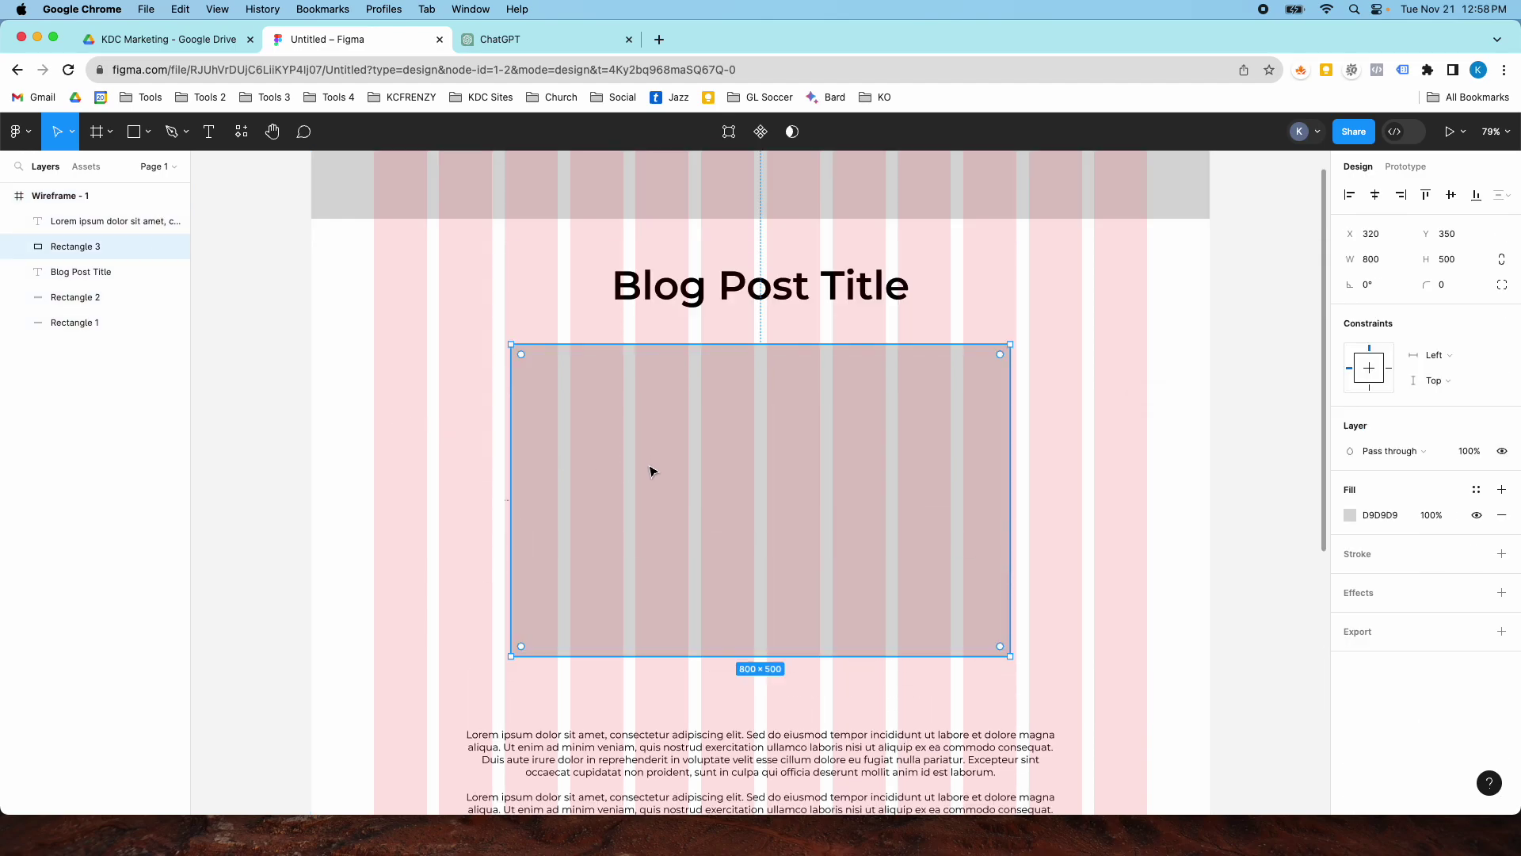
drag(511, 479, 504, 479)
drag(1005, 473, 1015, 472)
Resize the lorem ipsum text box to 820 wide, aligned with the grid columns
click(788, 285)
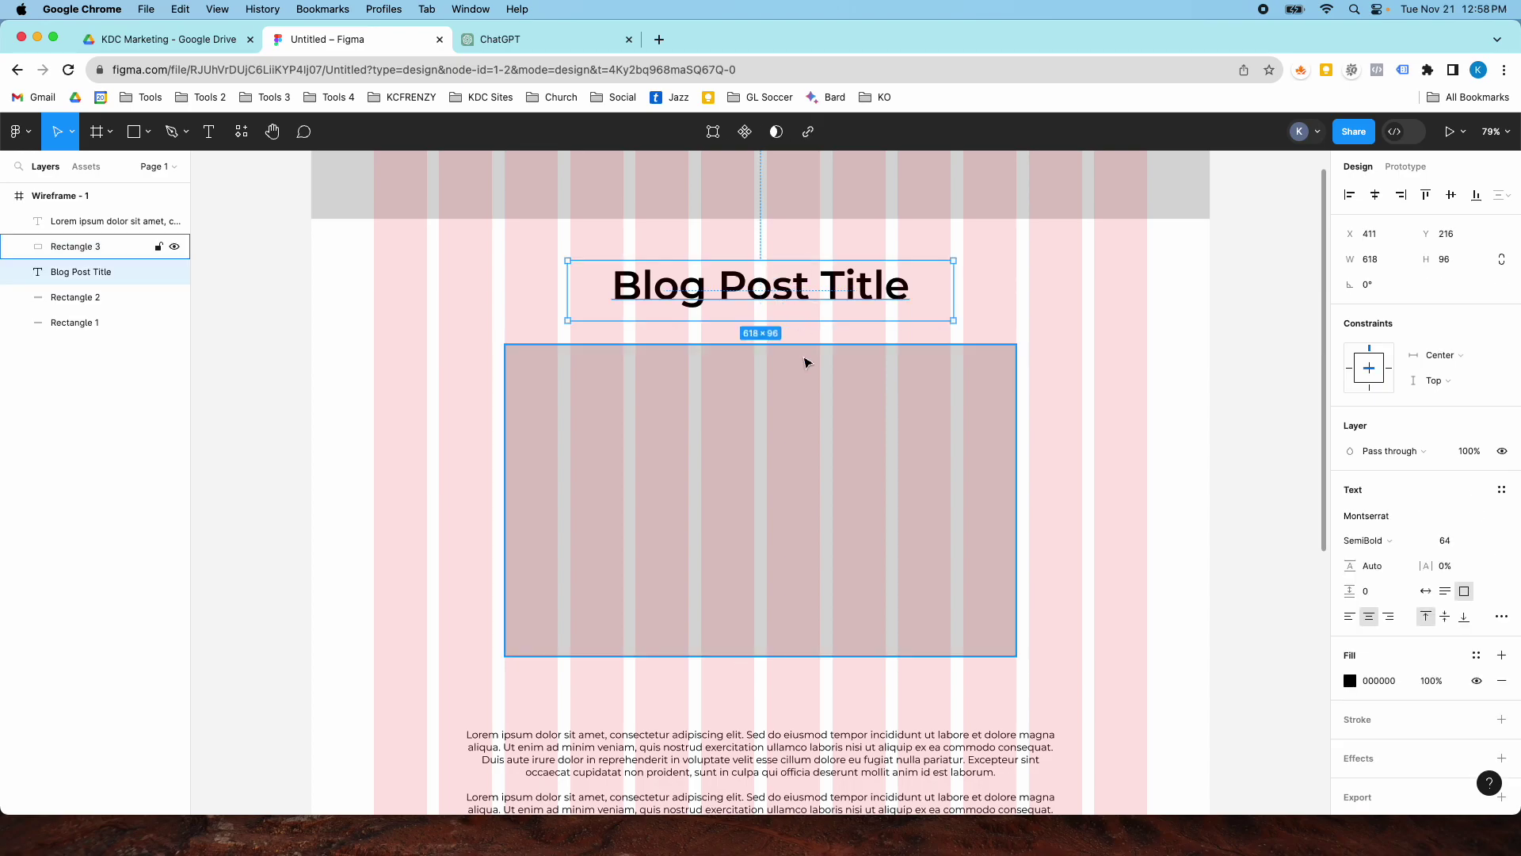
scroll(750, 714, down, 3)
scroll(728, 663, down, 3)
click(706, 564)
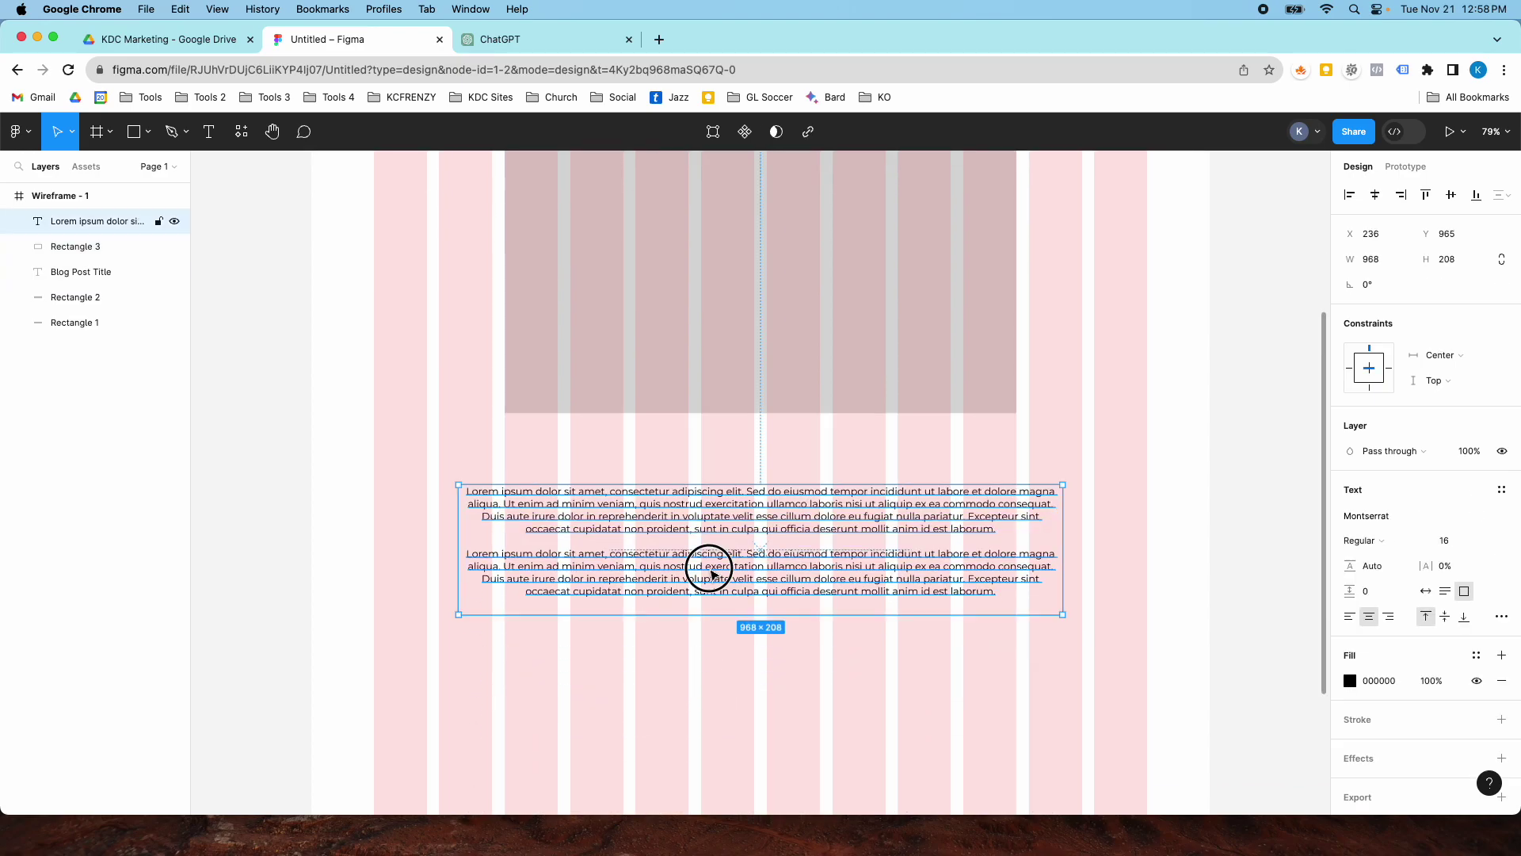
drag(452, 547, 504, 547)
drag(1062, 566, 1020, 569)
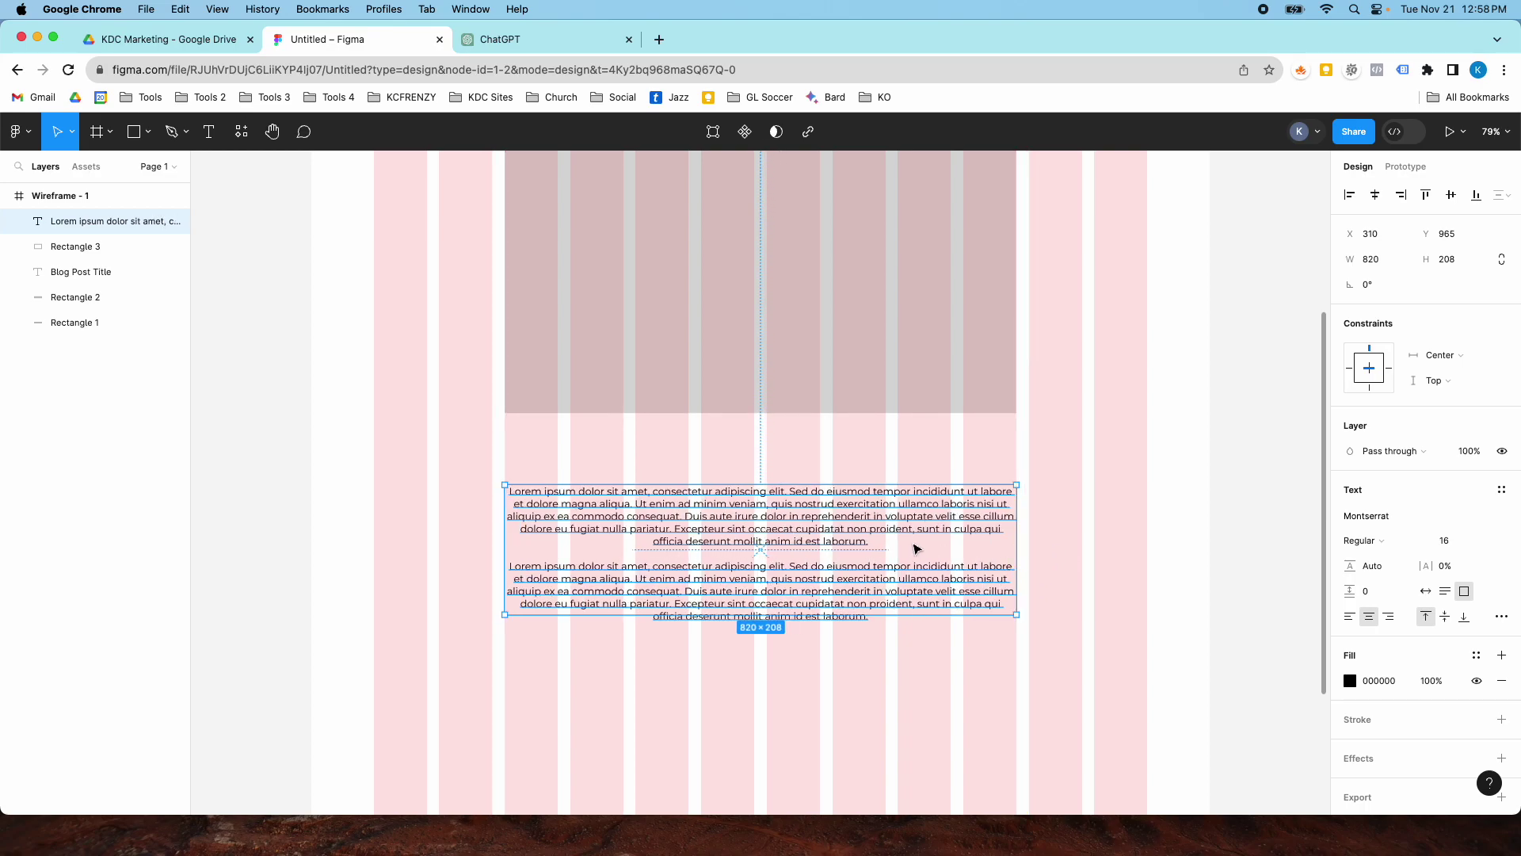
Stretch the Blog Post Title box to the grid edges and nudge the paragraphs up
scroll(911, 550, up, 5)
click(802, 296)
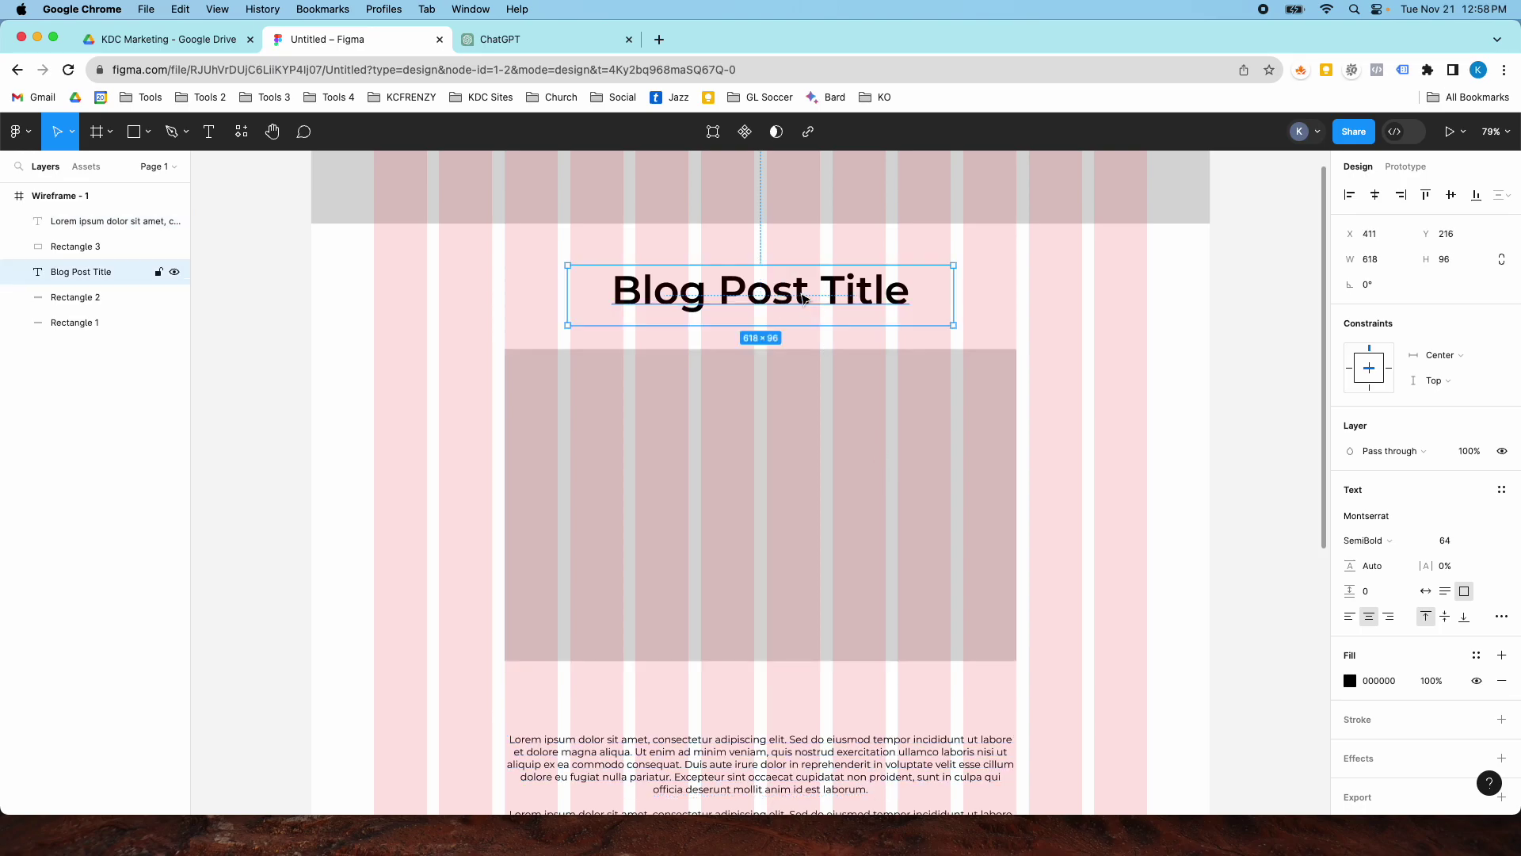
drag(572, 294, 507, 299)
drag(953, 298, 1018, 298)
scroll(971, 373, down, 5)
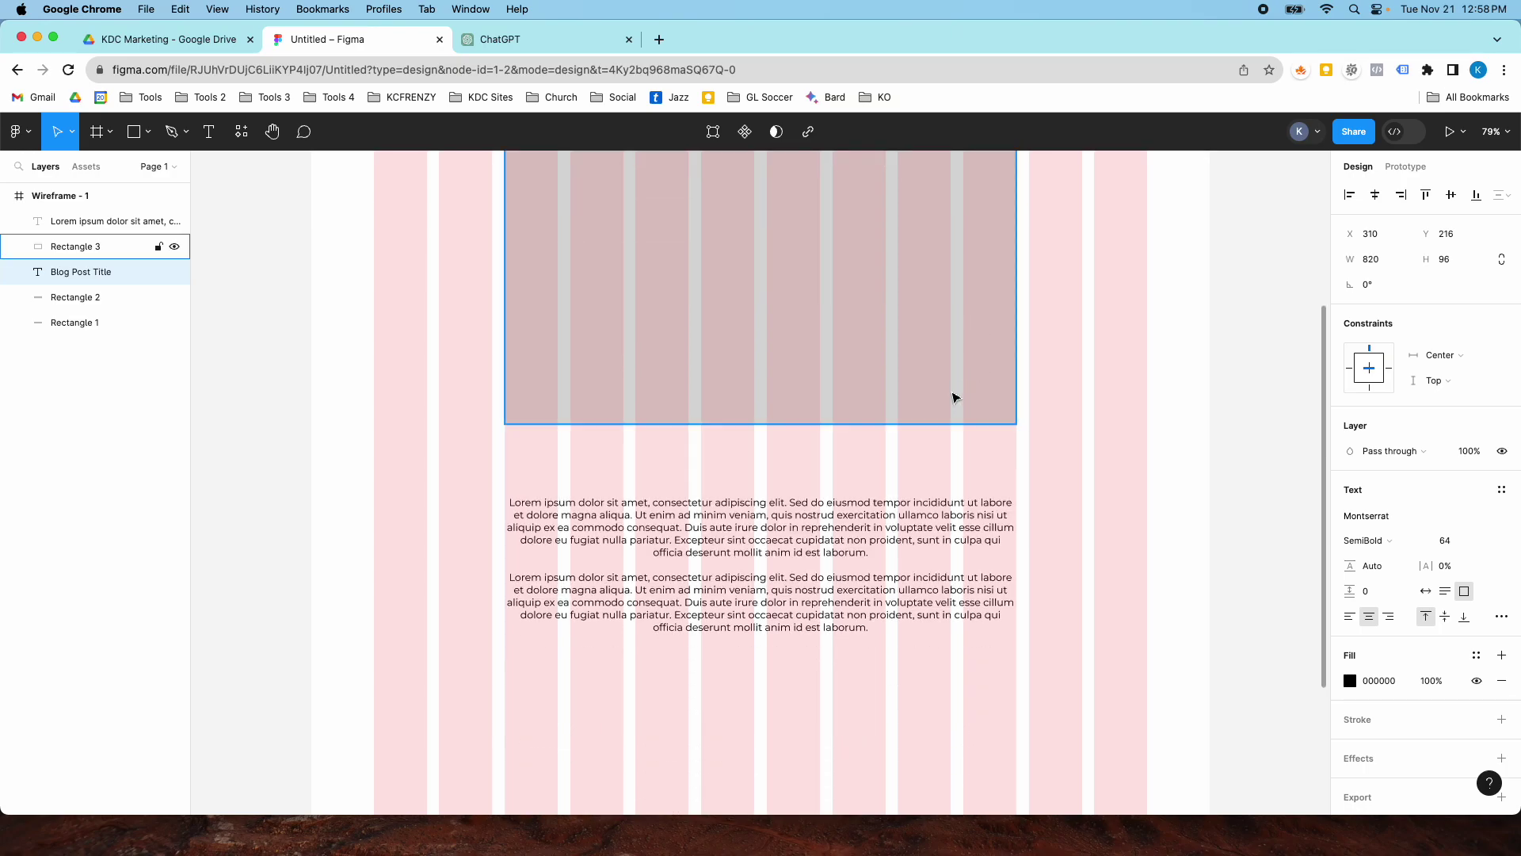
scroll(815, 496, up, 3)
mouse_move(774, 545)
mouse_down()
mouse_move(777, 526)
mouse_move(769, 566)
mouse_up()
Drag the Wireframe - 1 frame's bottom edge up until it measures 1440×1487
scroll(767, 566, down, 5)
key(Escape)
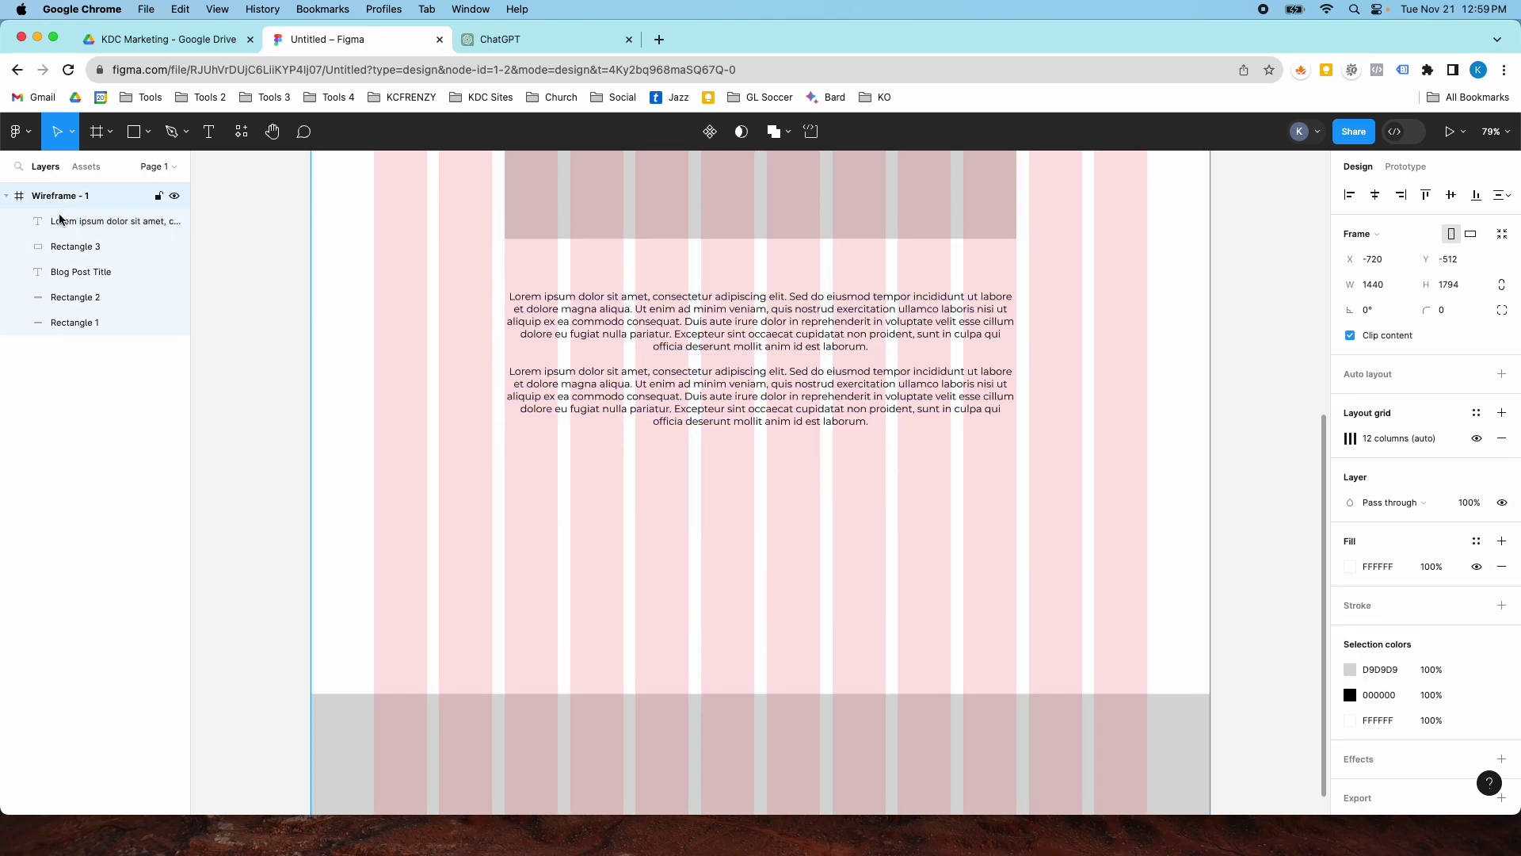
scroll(599, 577, down, 5)
drag(601, 605, 600, 461)
scroll(601, 460, up, 14)
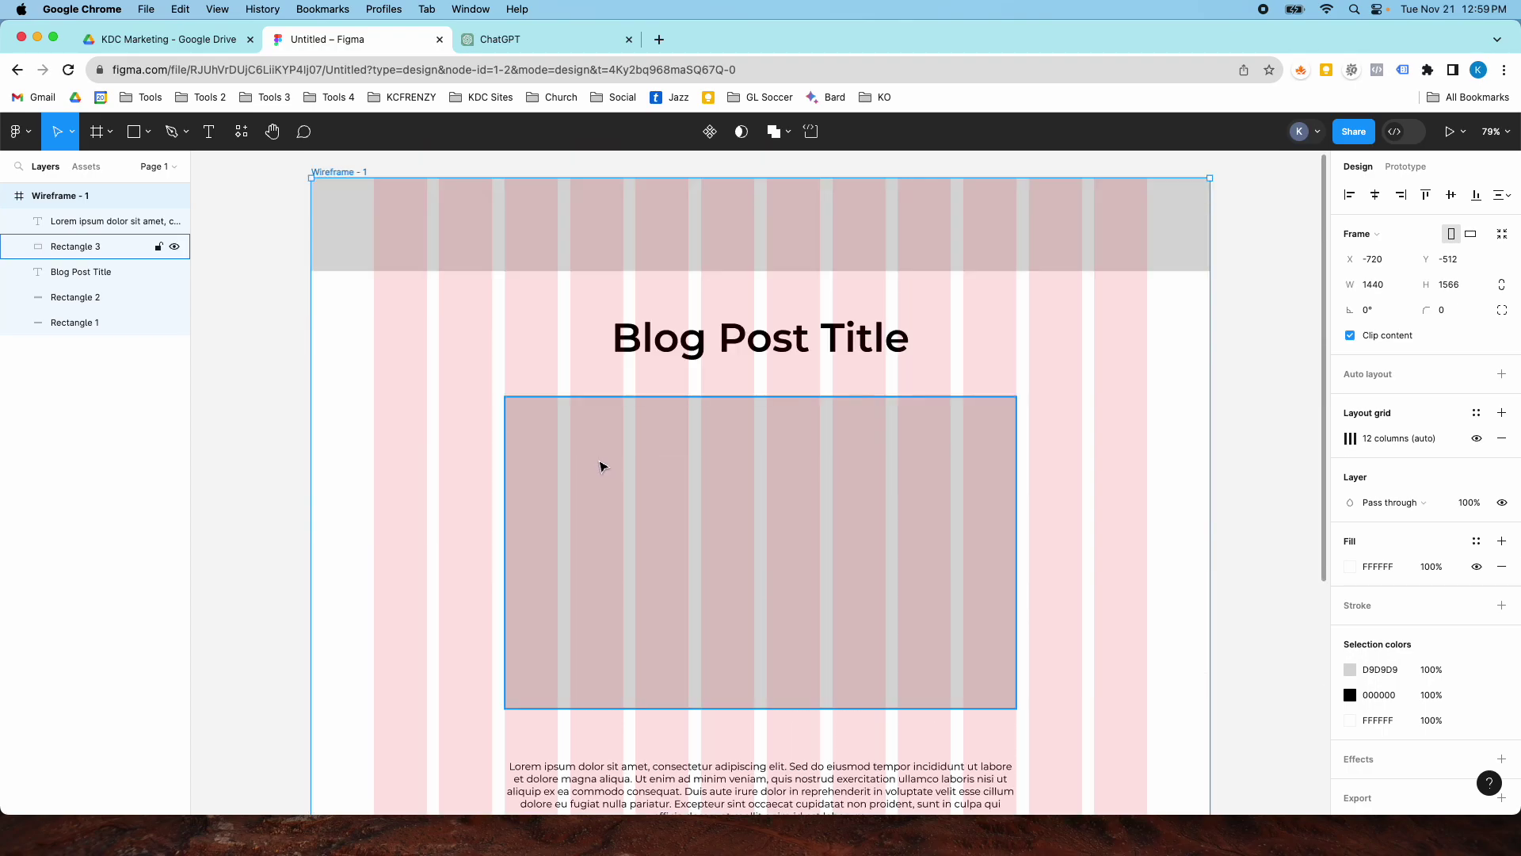
scroll(600, 466, down, 14)
drag(625, 522, 618, 473)
scroll(622, 476, up, 10)
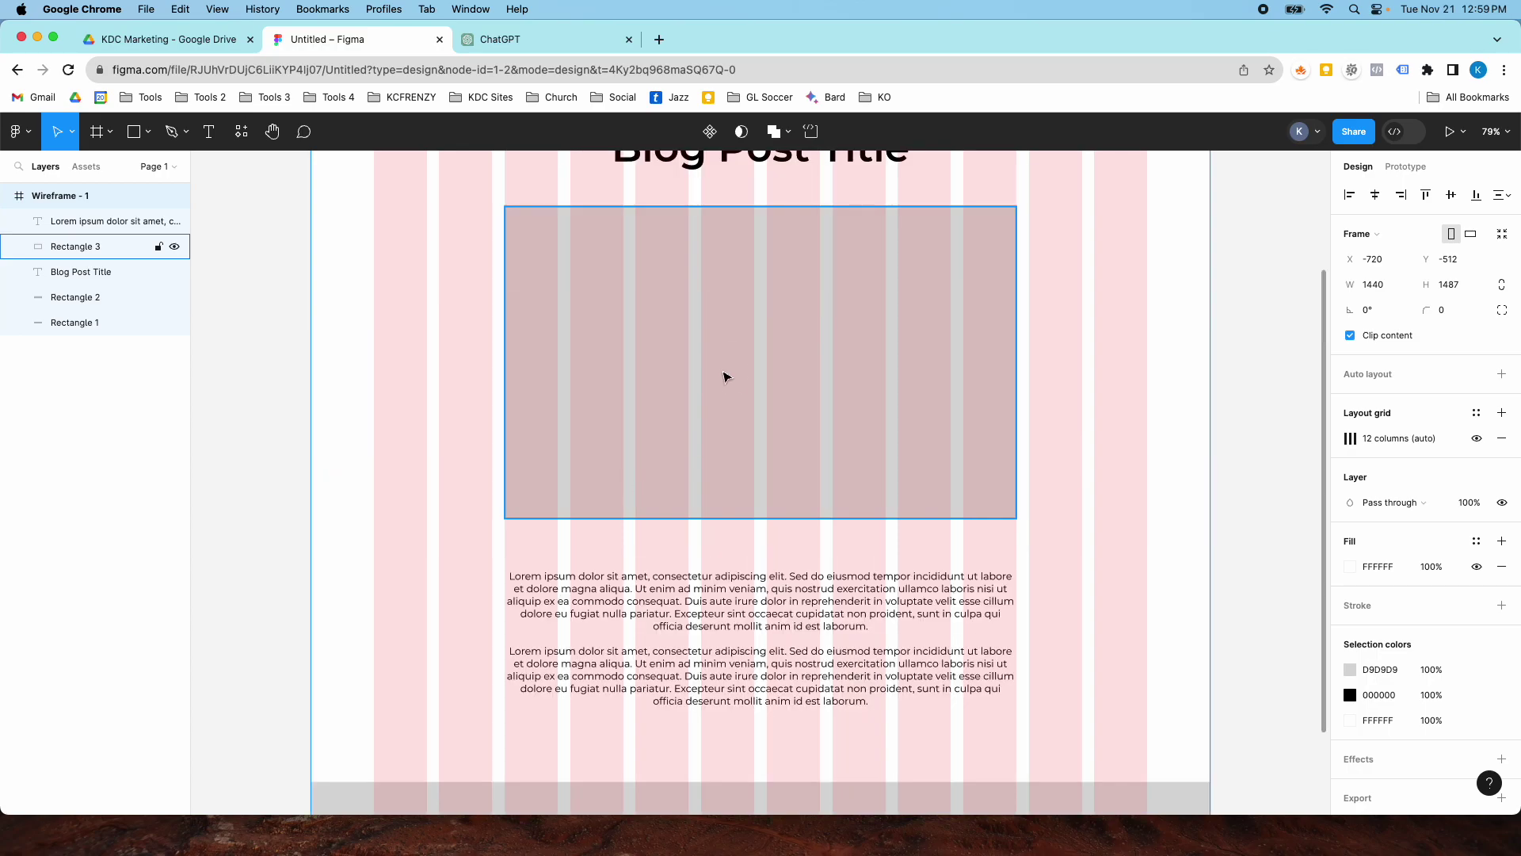
Give the placeholder rectangle a Video fill, briefly trying Image first
click(726, 377)
click(1351, 516)
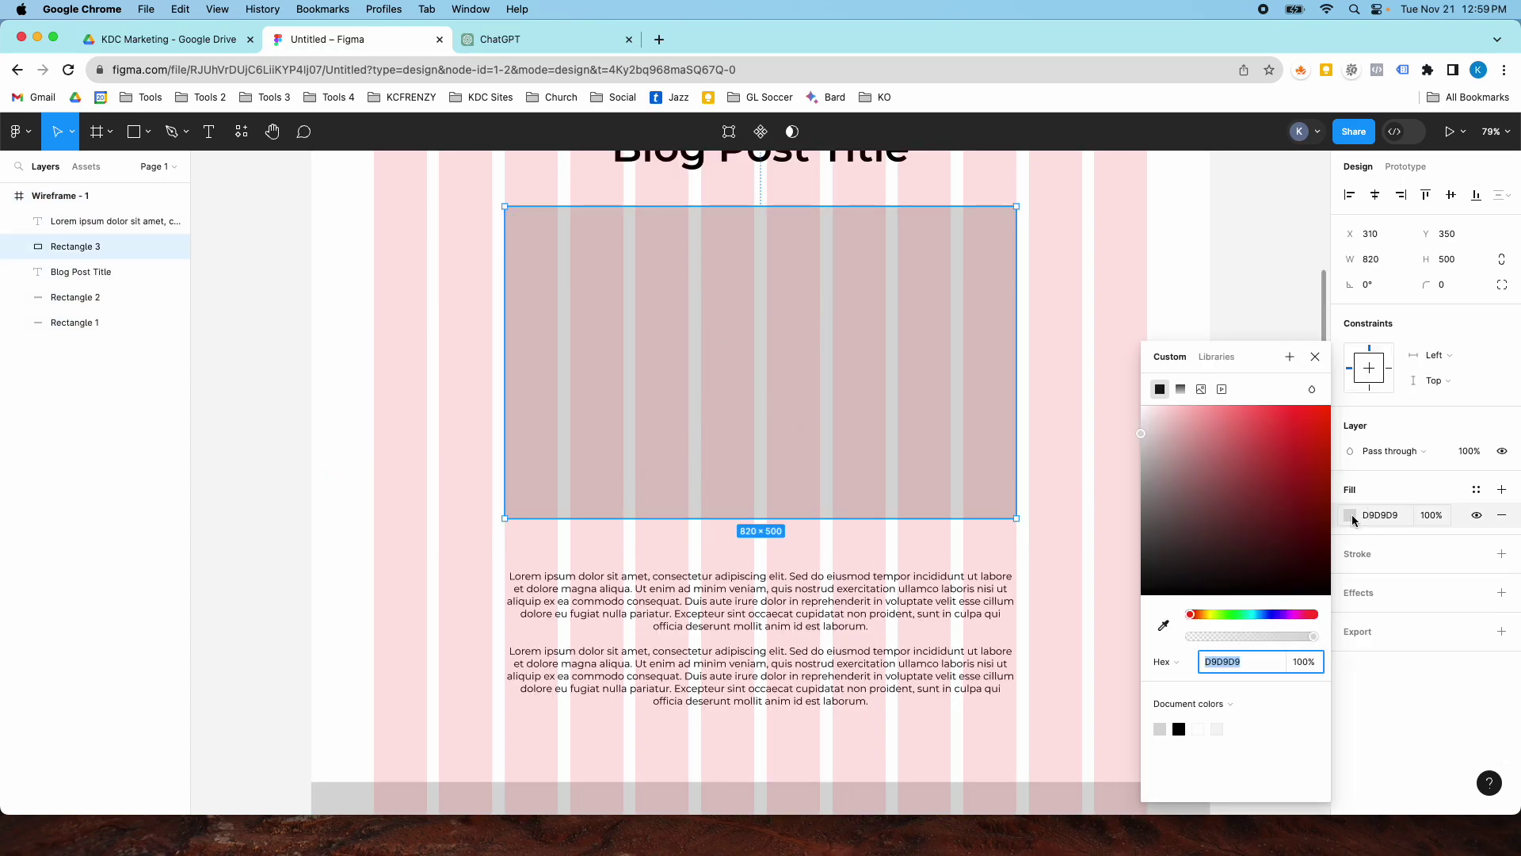
click(1221, 390)
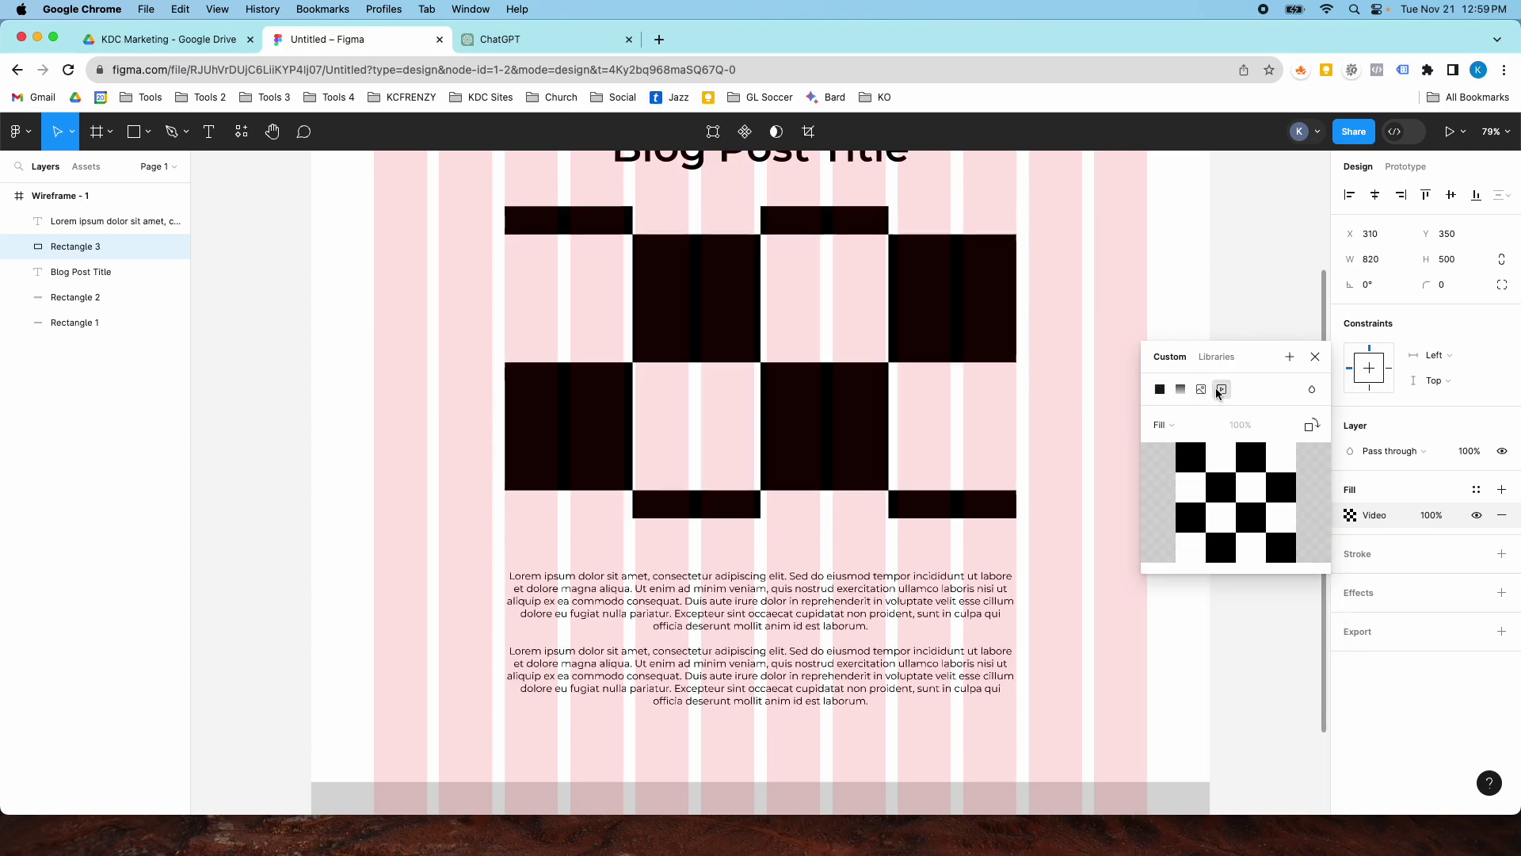
mouse_move(1246, 512)
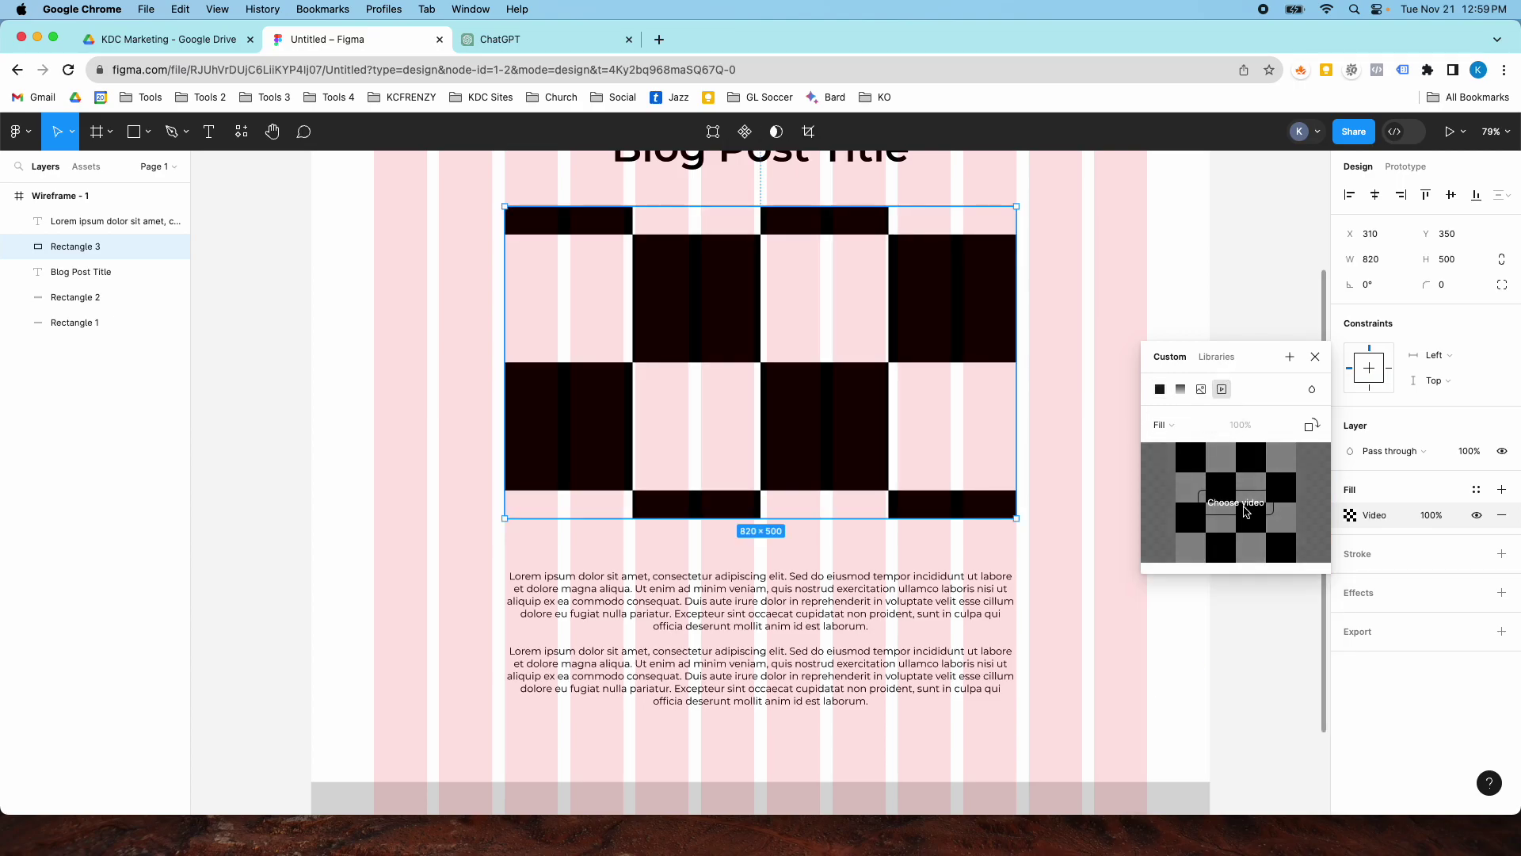
click(1201, 389)
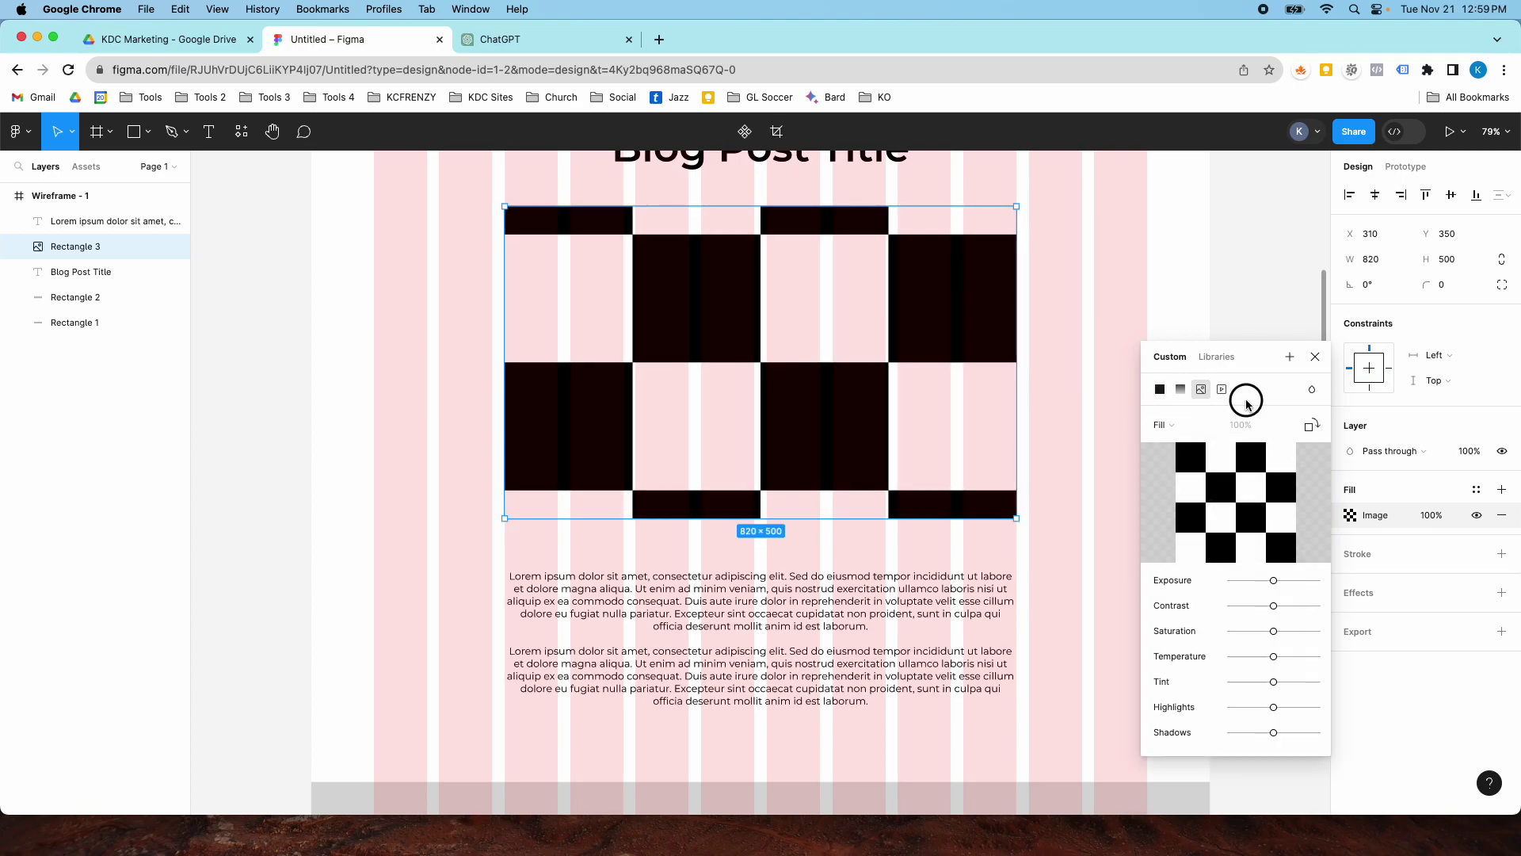
click(1221, 389)
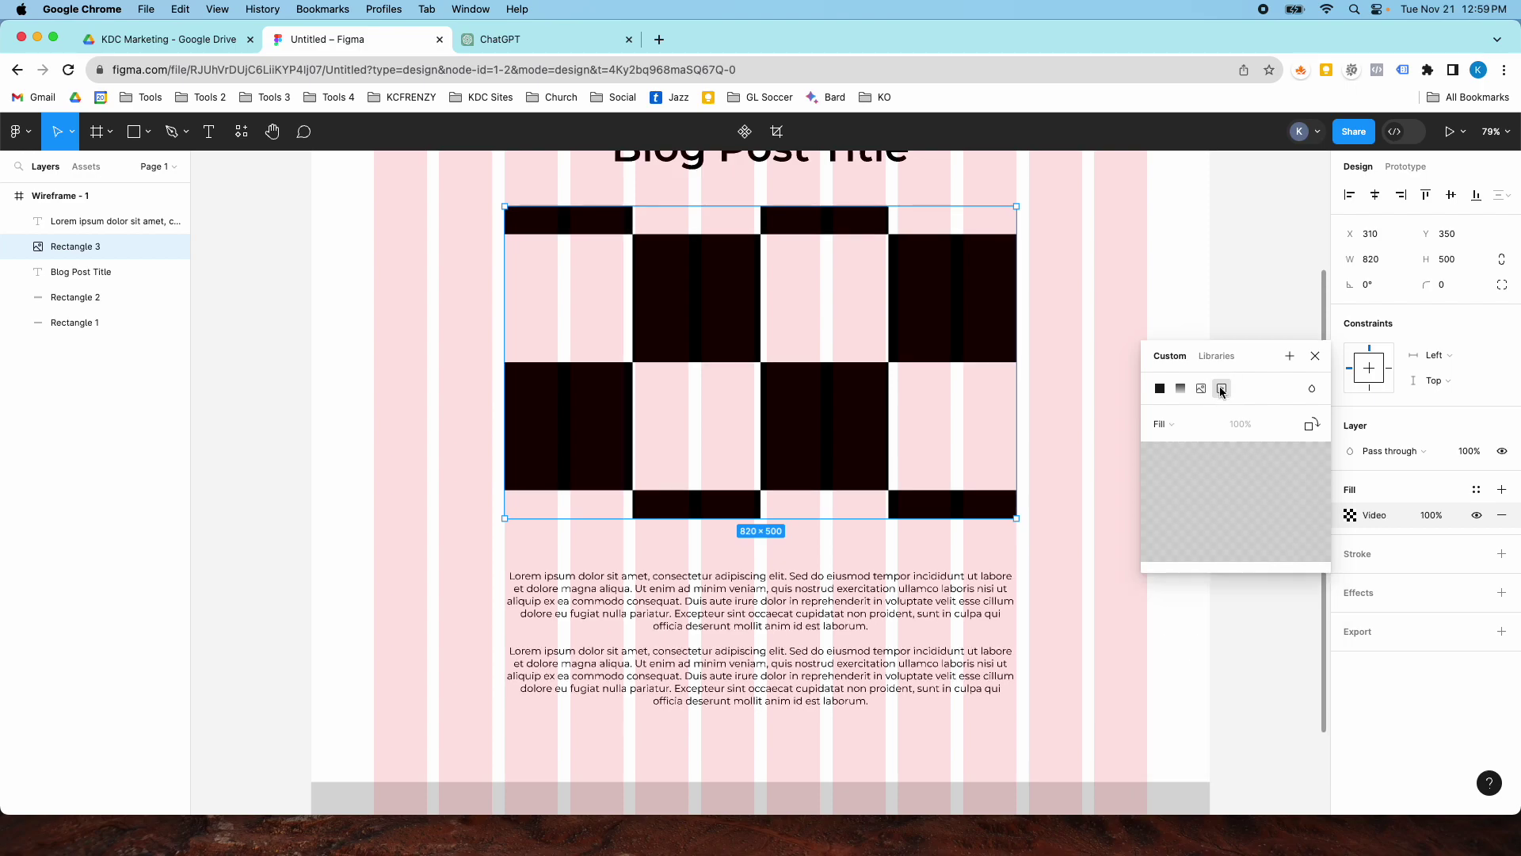
click(1315, 355)
Select the Wireframe - 1 frame in the Layers panel
scroll(1133, 376, up, 2)
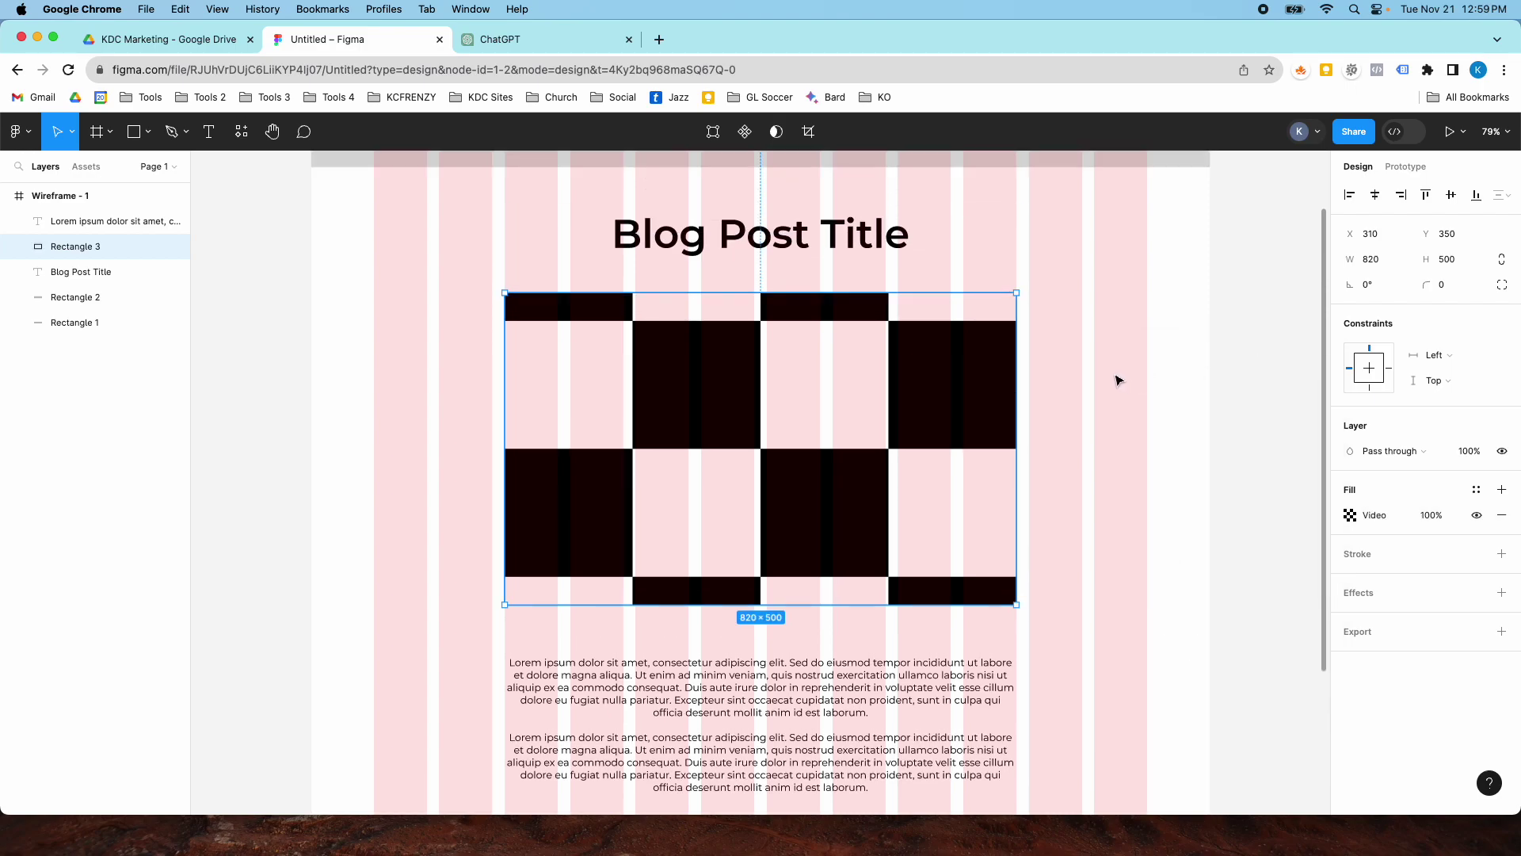
scroll(1117, 380, up, 2)
click(102, 199)
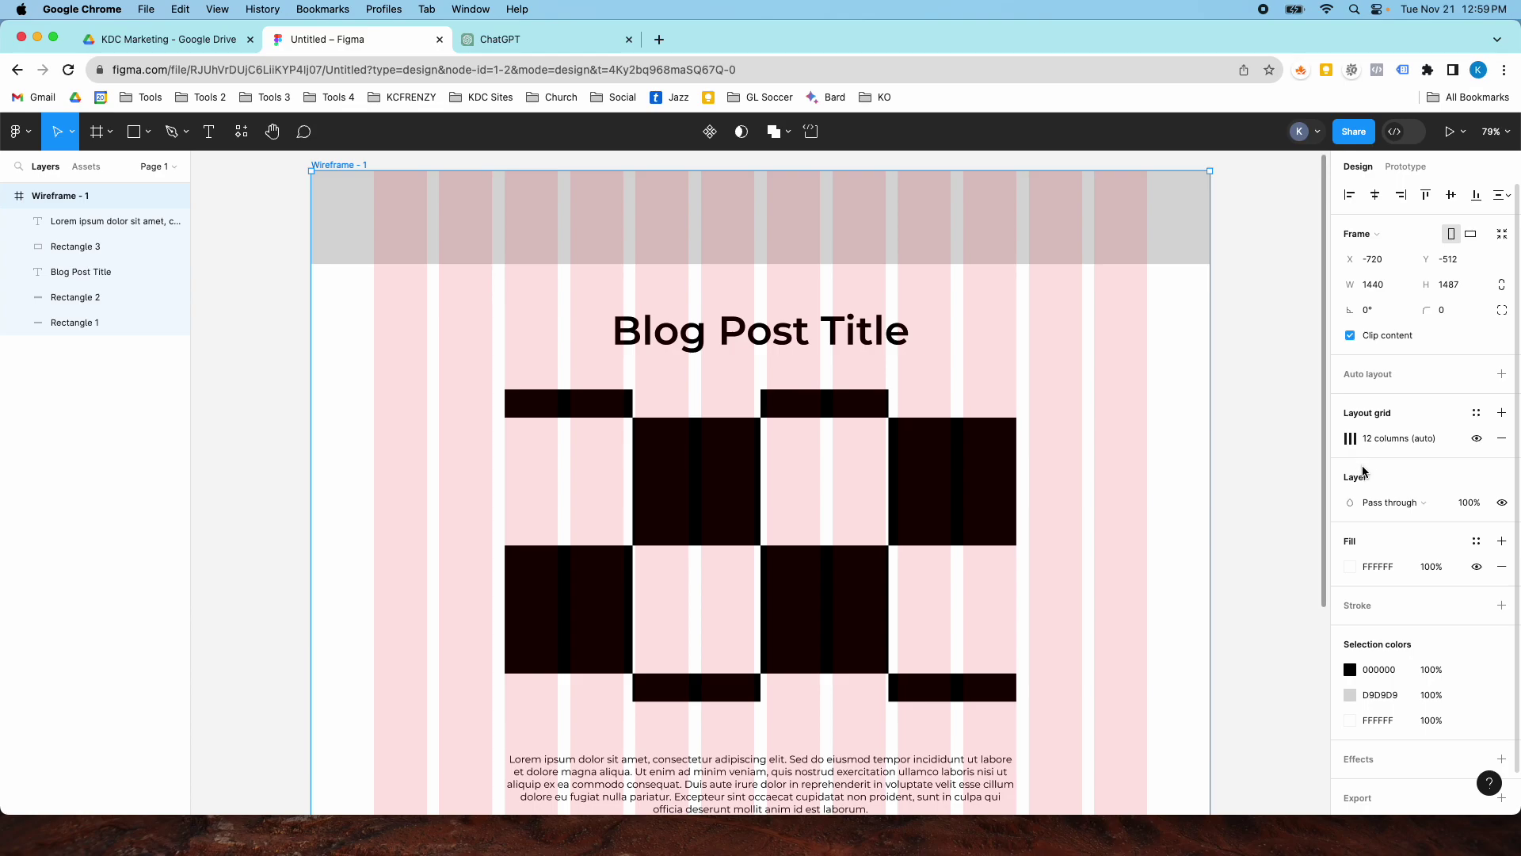
Change the column layout grid colour to blue 0085FF
click(1350, 438)
click(1223, 503)
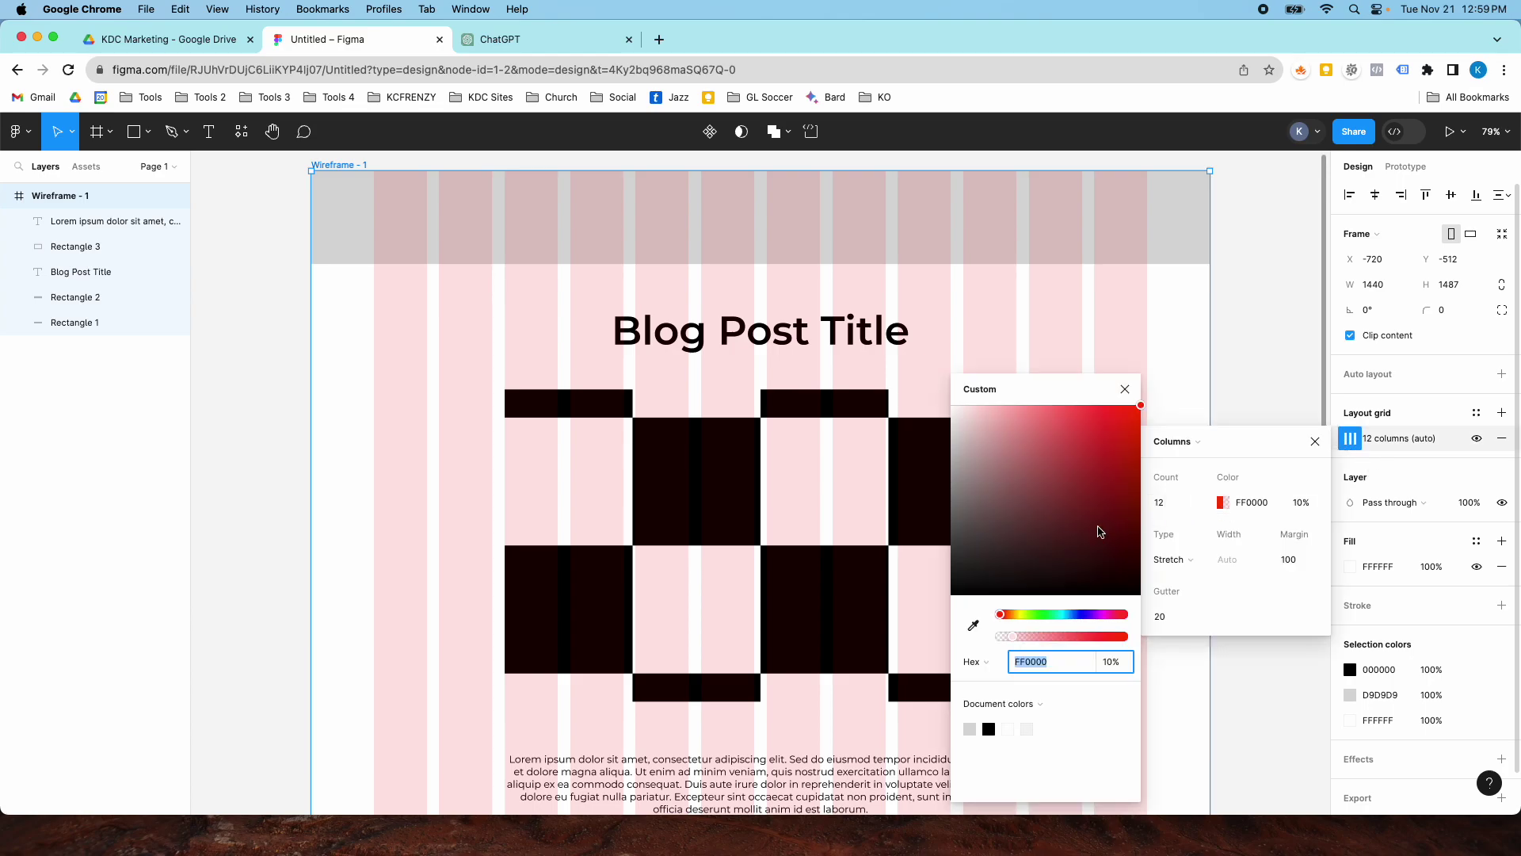
click(1074, 615)
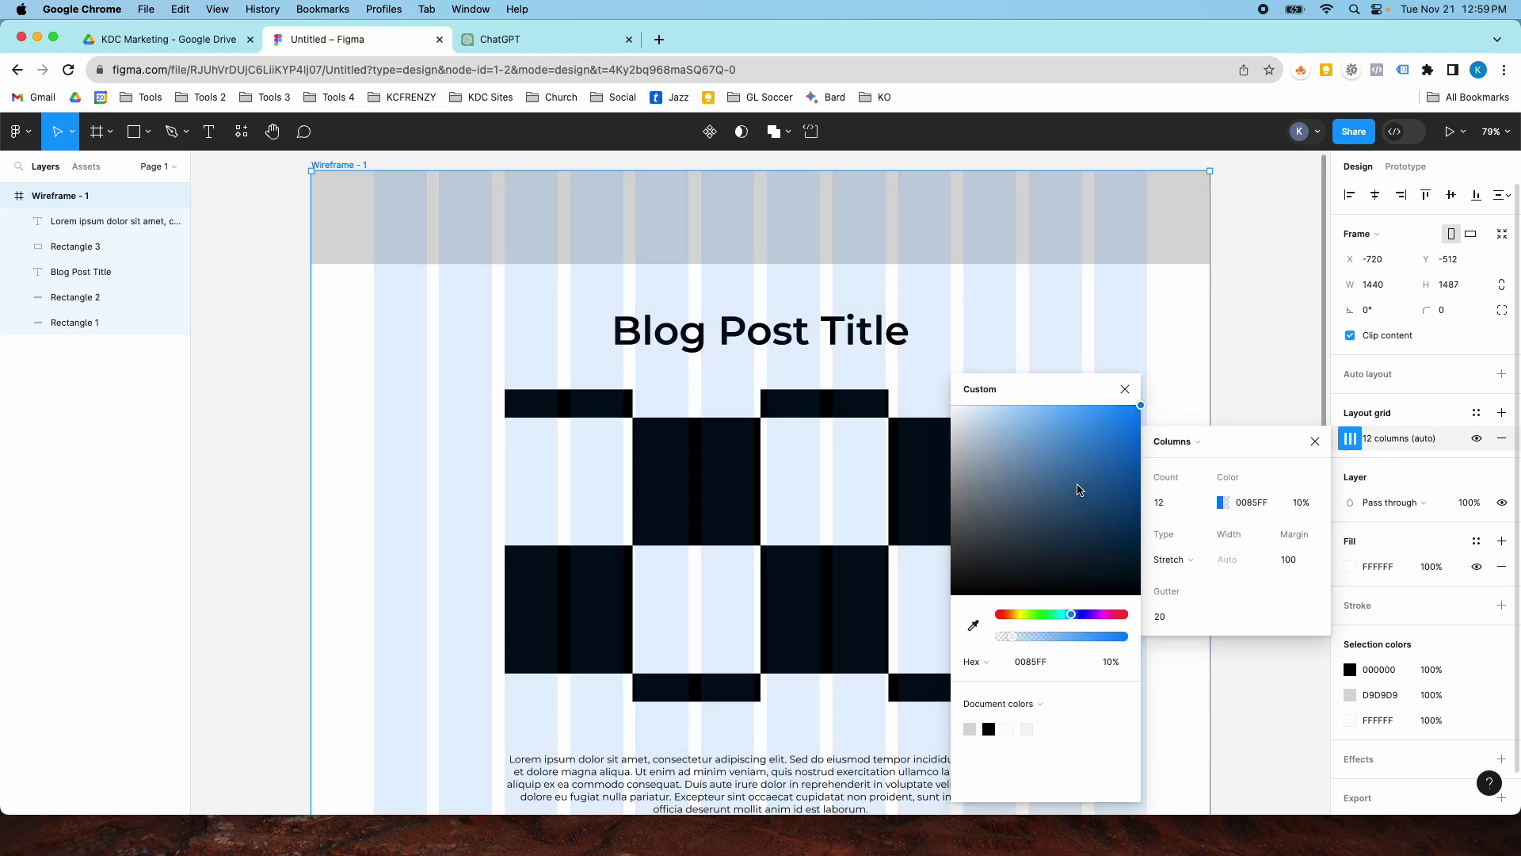
click(1135, 392)
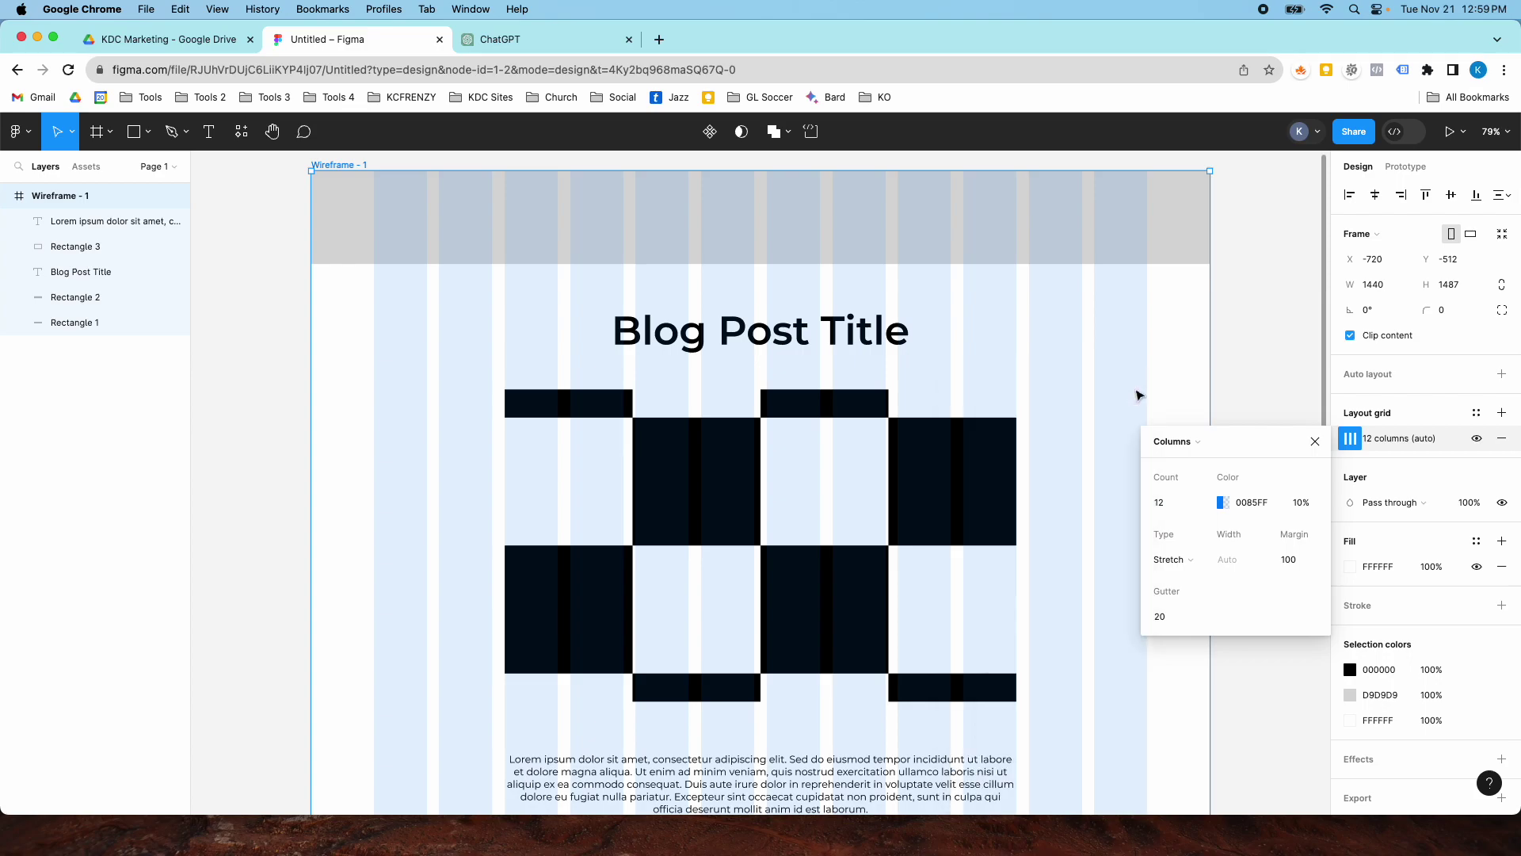
Hide the column layout grid on Wireframe - 1
click(1477, 440)
click(1477, 440)
click(1477, 440)
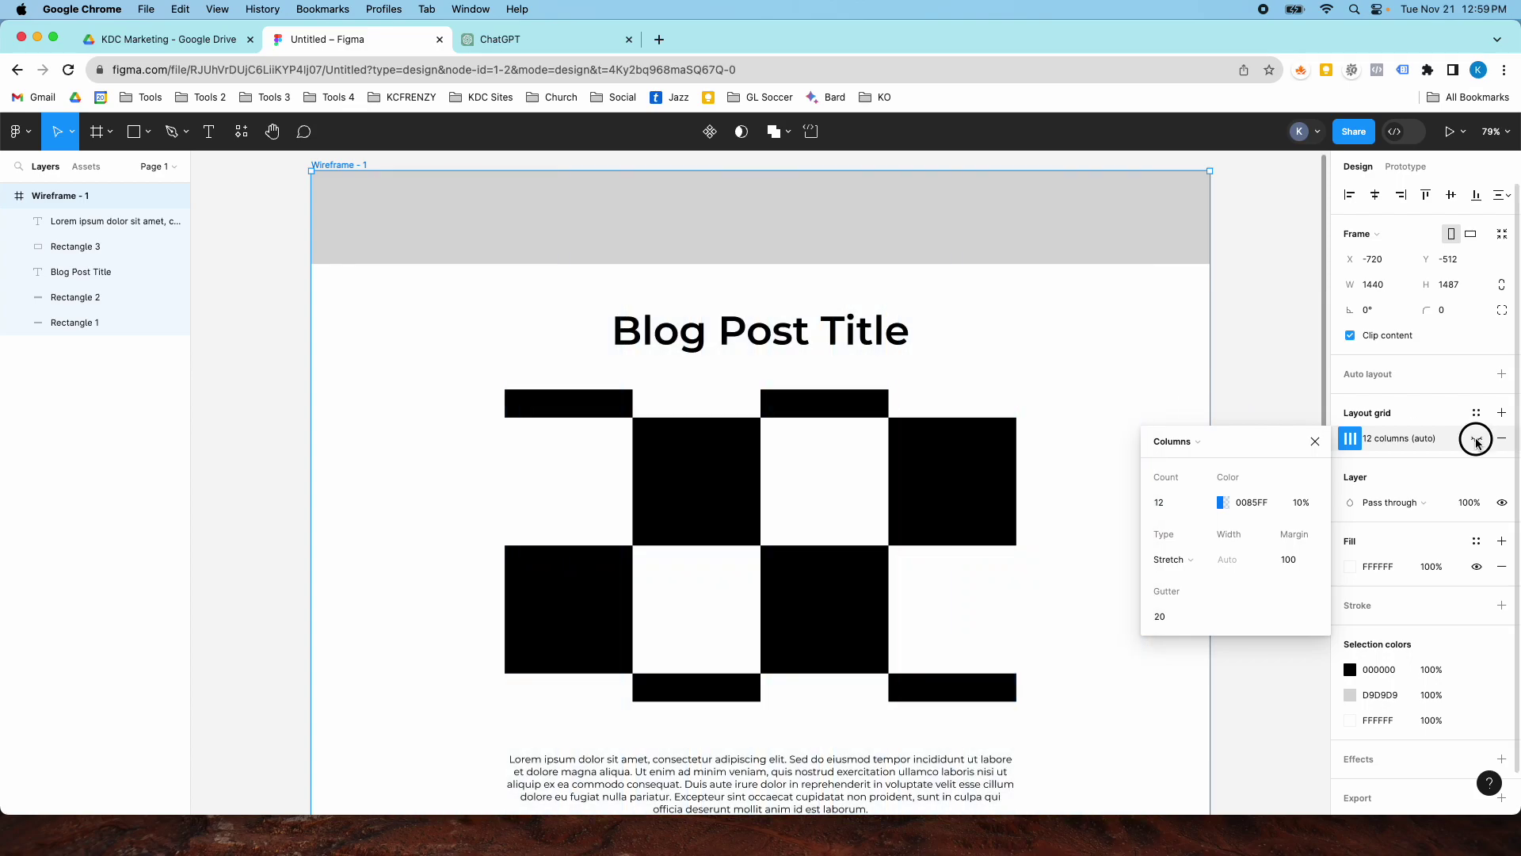
click(1477, 440)
click(1477, 440)
click(1477, 440)
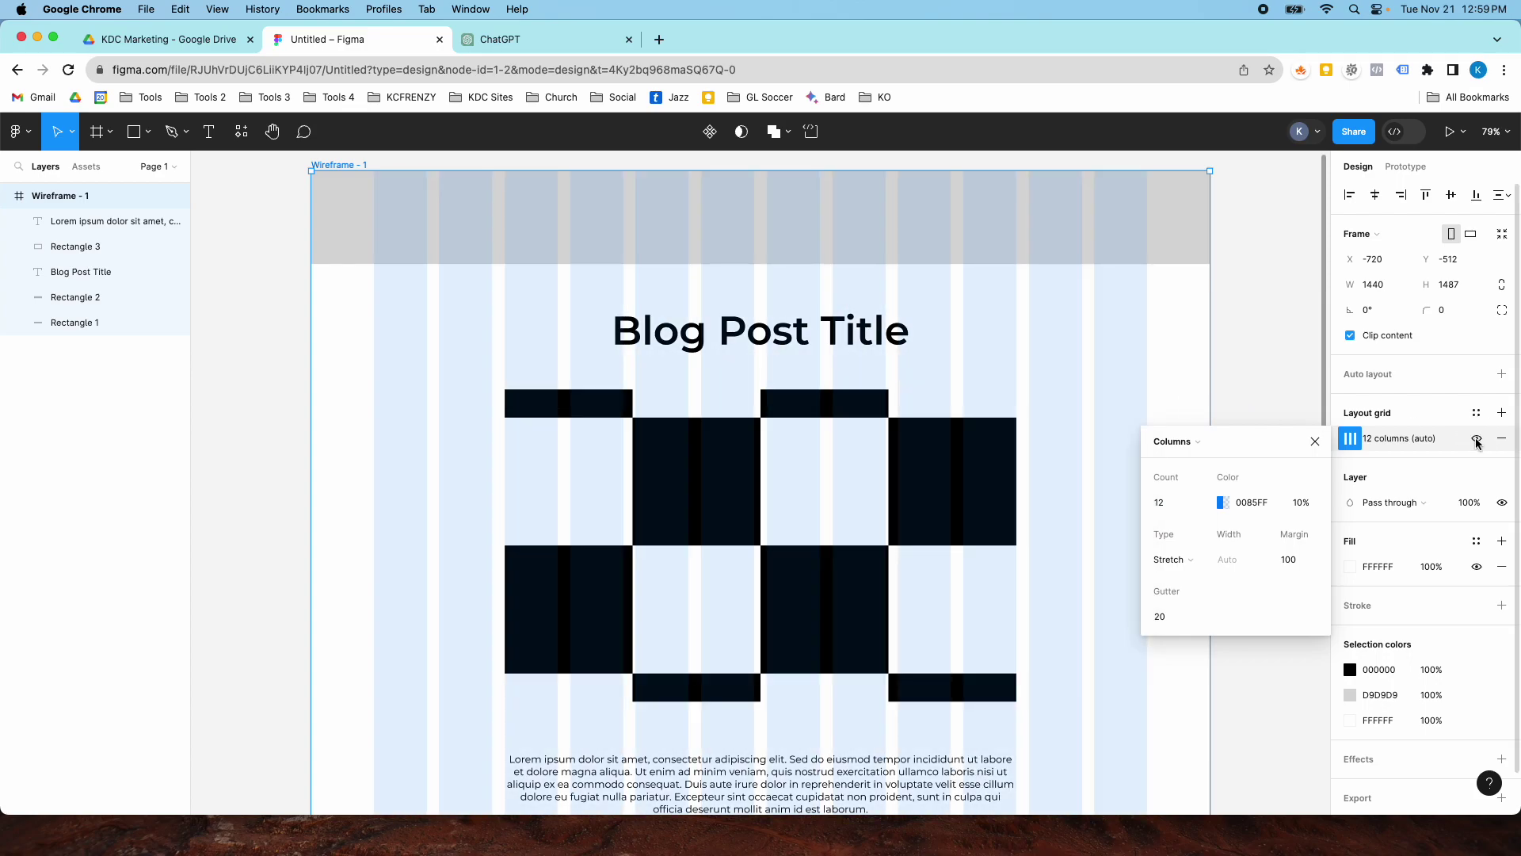
click(1477, 440)
click(1314, 441)
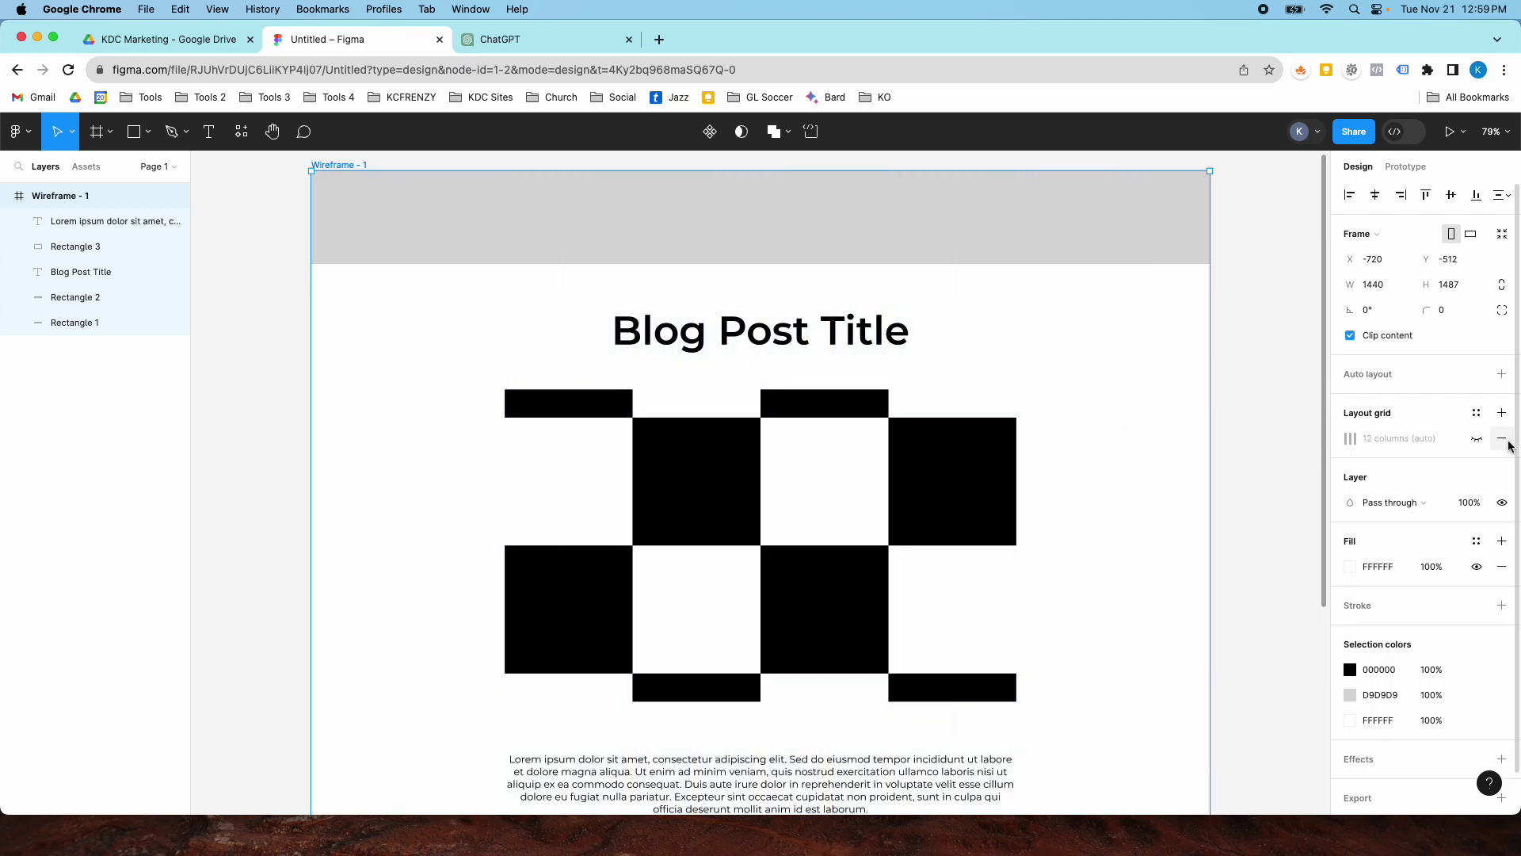
scroll(1258, 417, down, 5)
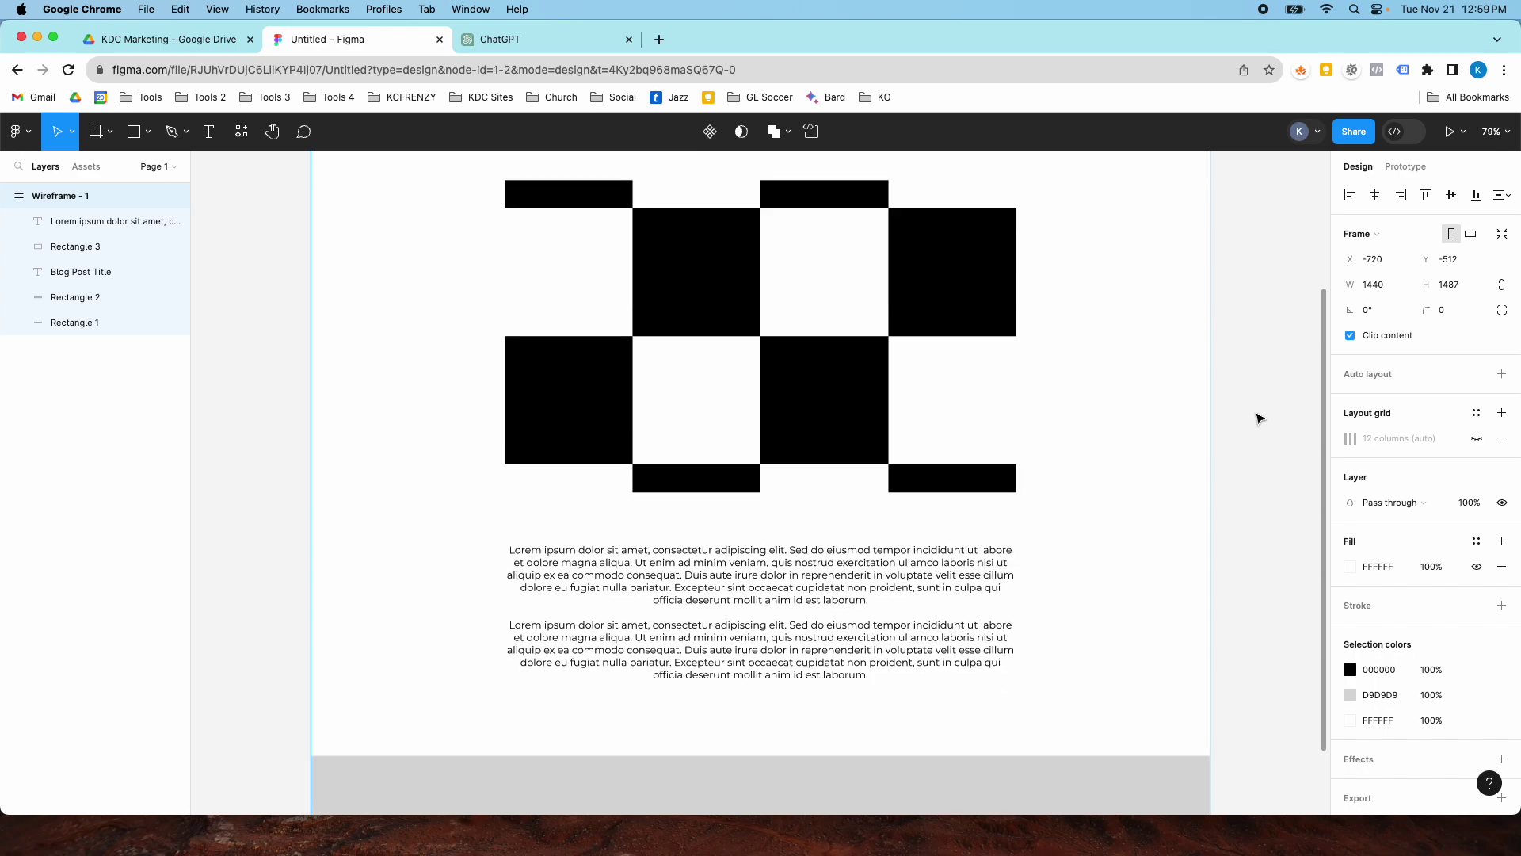
scroll(935, 479, up, 2)
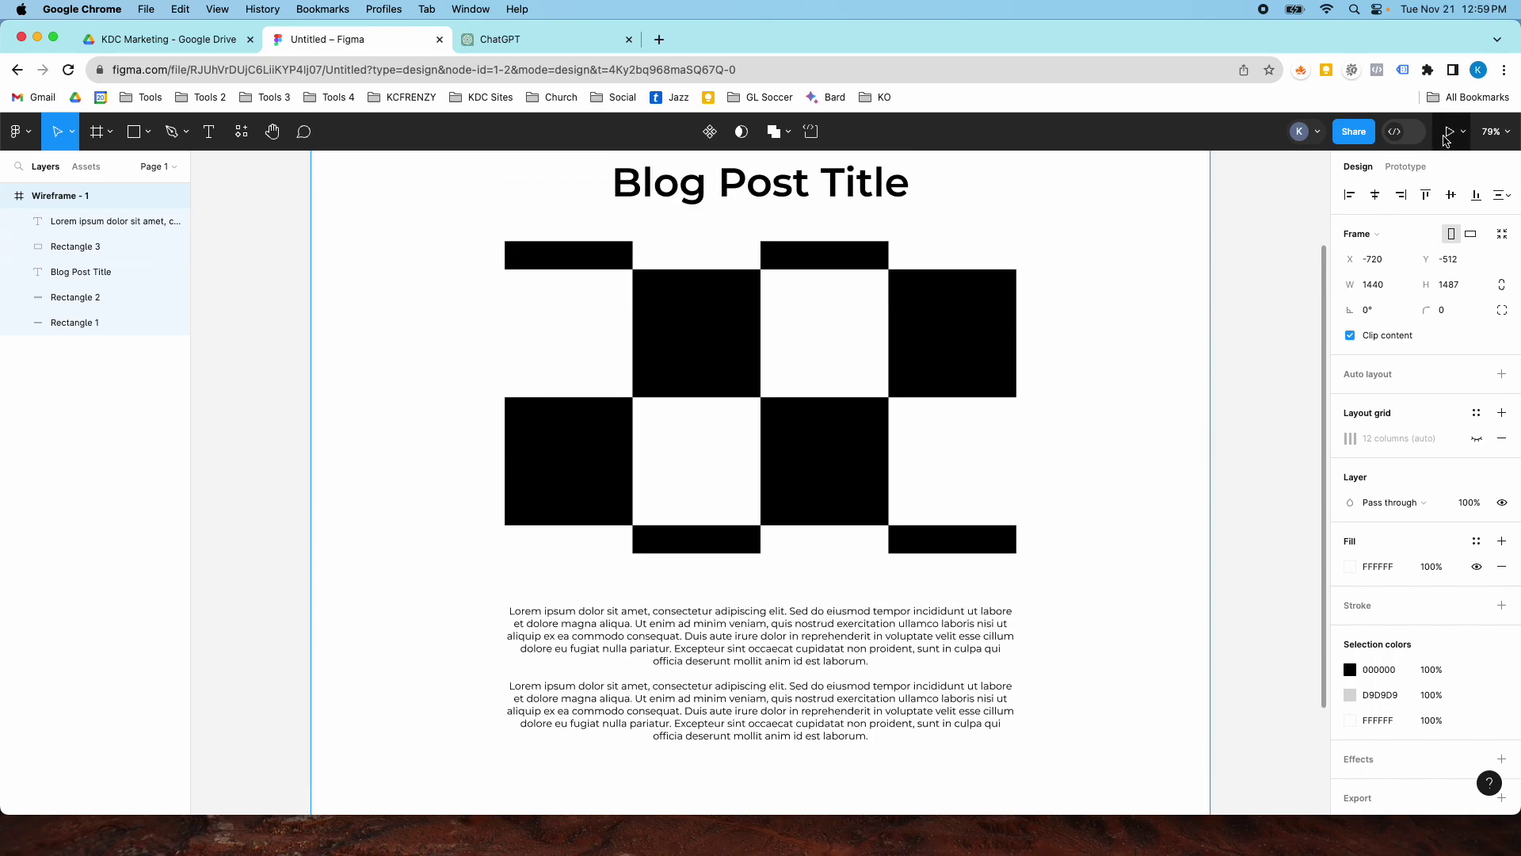
Preview the wireframe in presentation mode, then return to the editor
click(1447, 131)
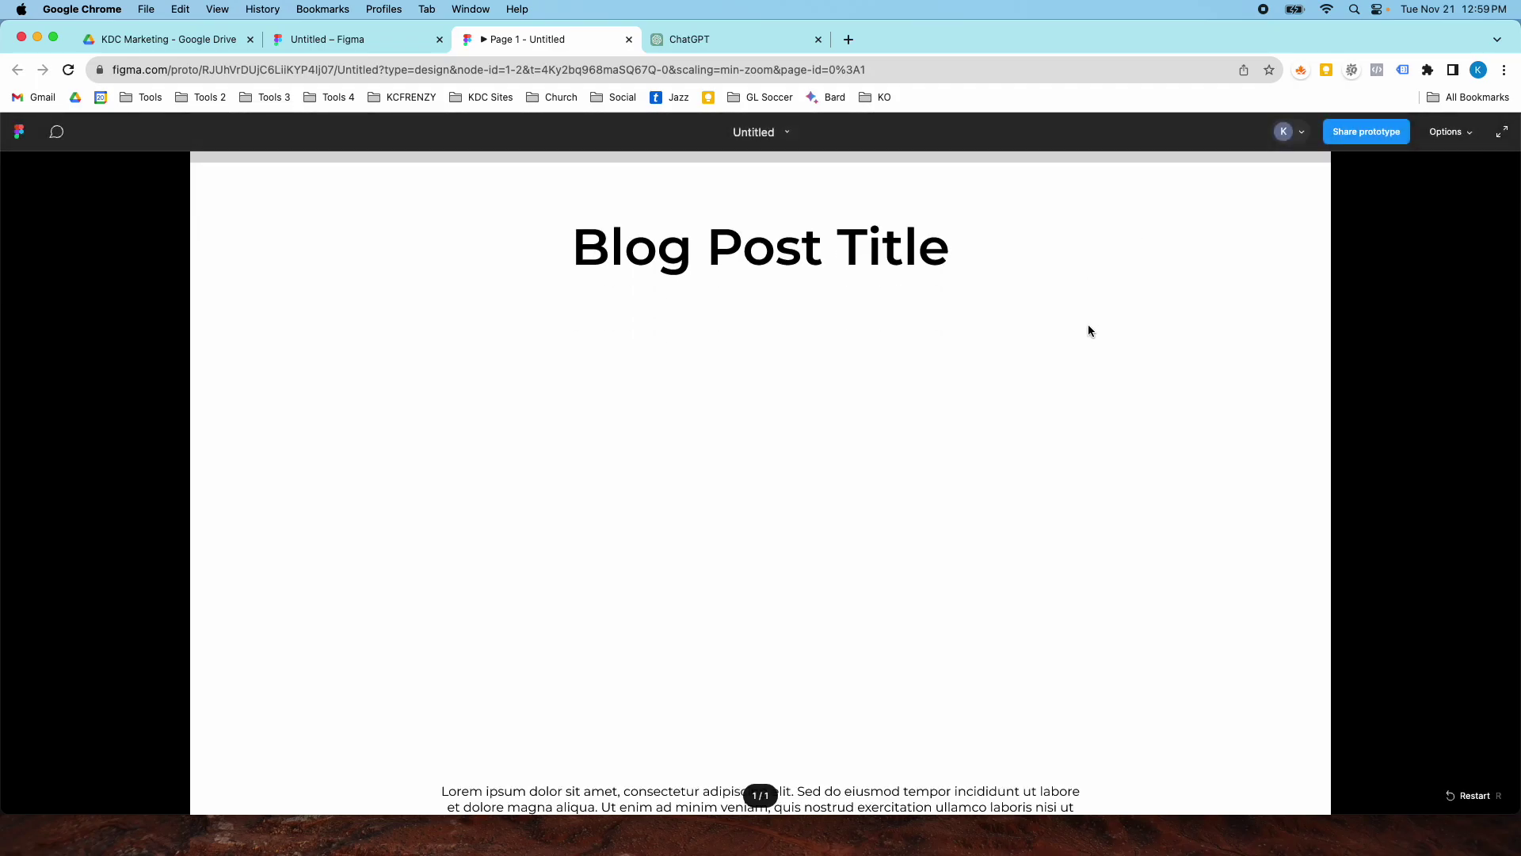
scroll(1090, 330, down, 5)
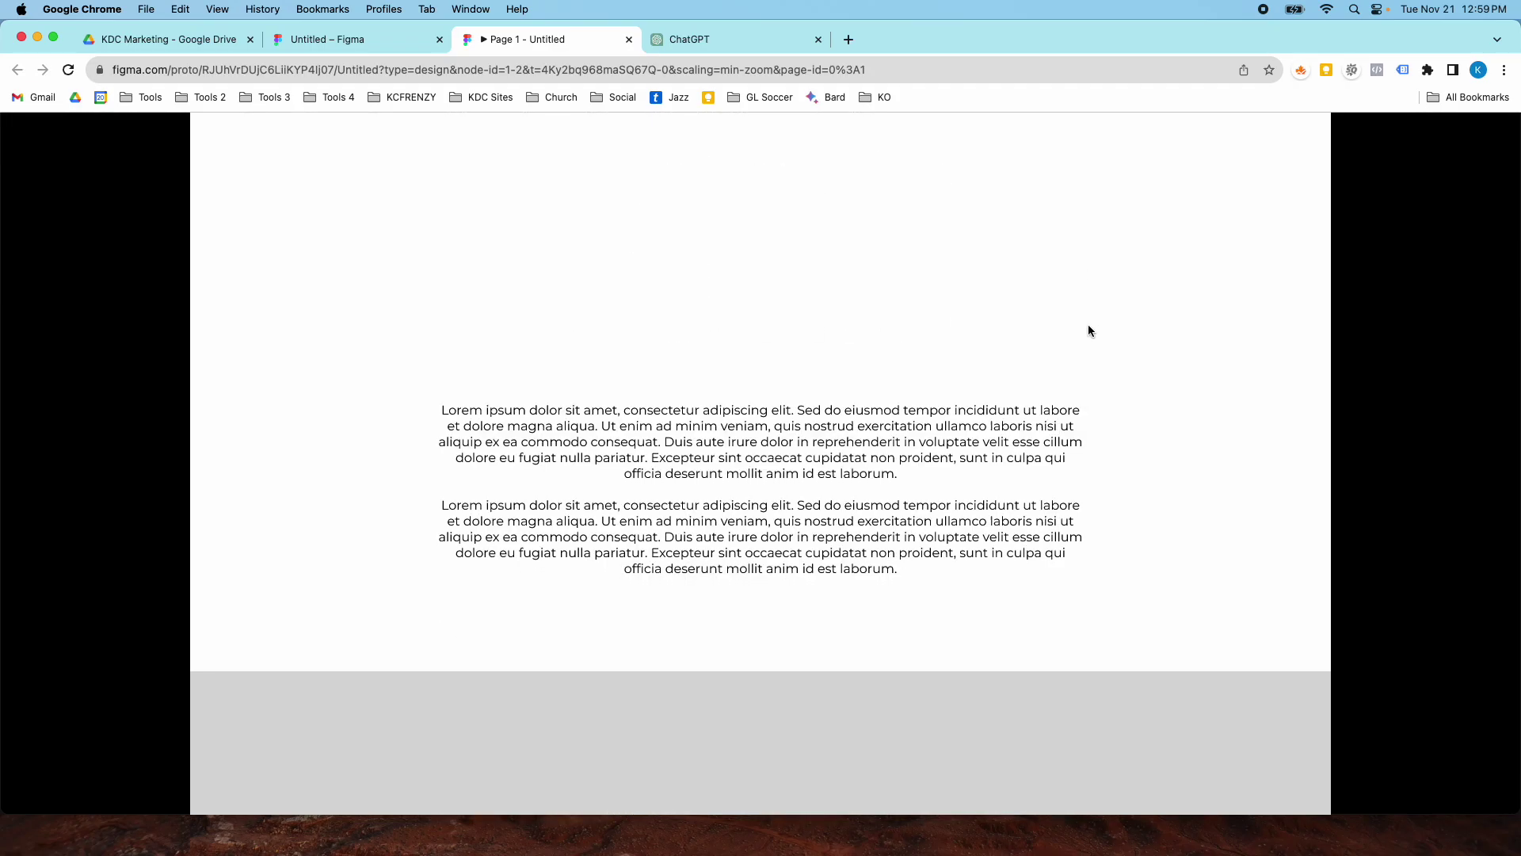
scroll(1086, 330, up, 5)
click(630, 39)
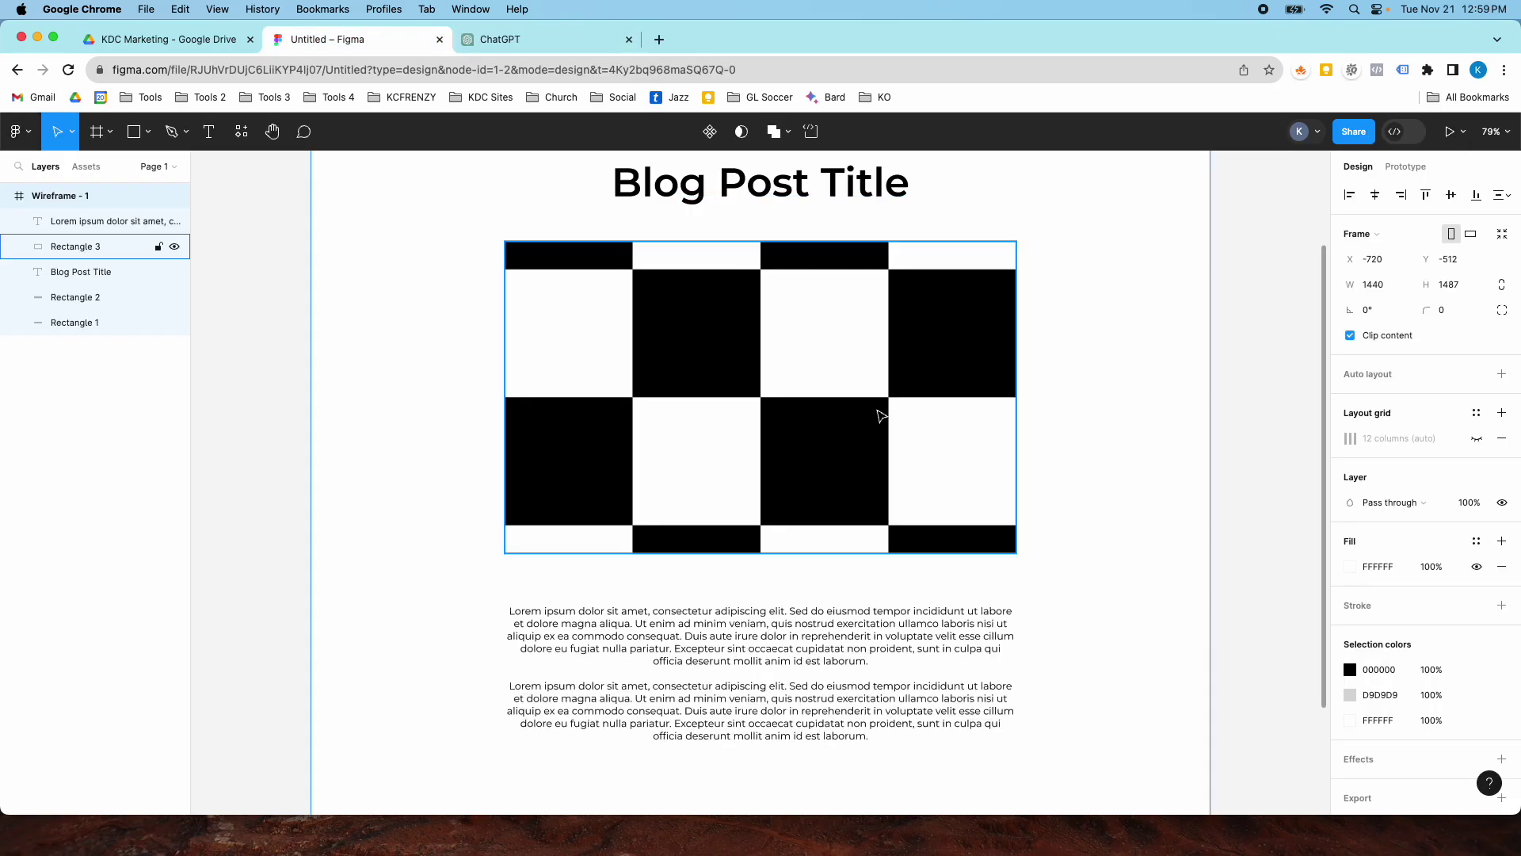
Switch the image placeholder's fill from Video to solid grey C4C4C4
click(1350, 515)
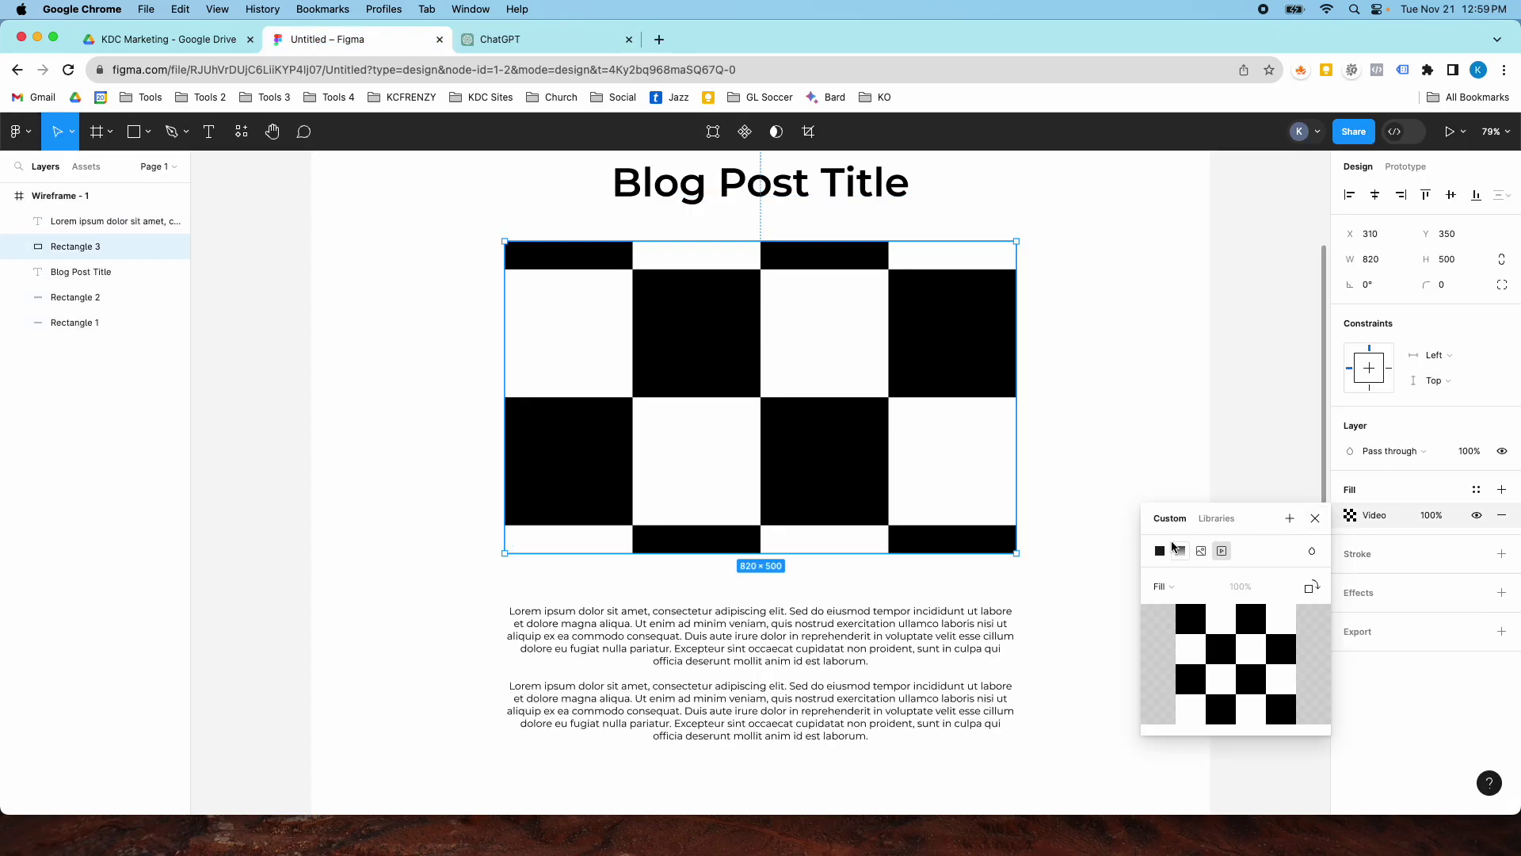
click(1159, 551)
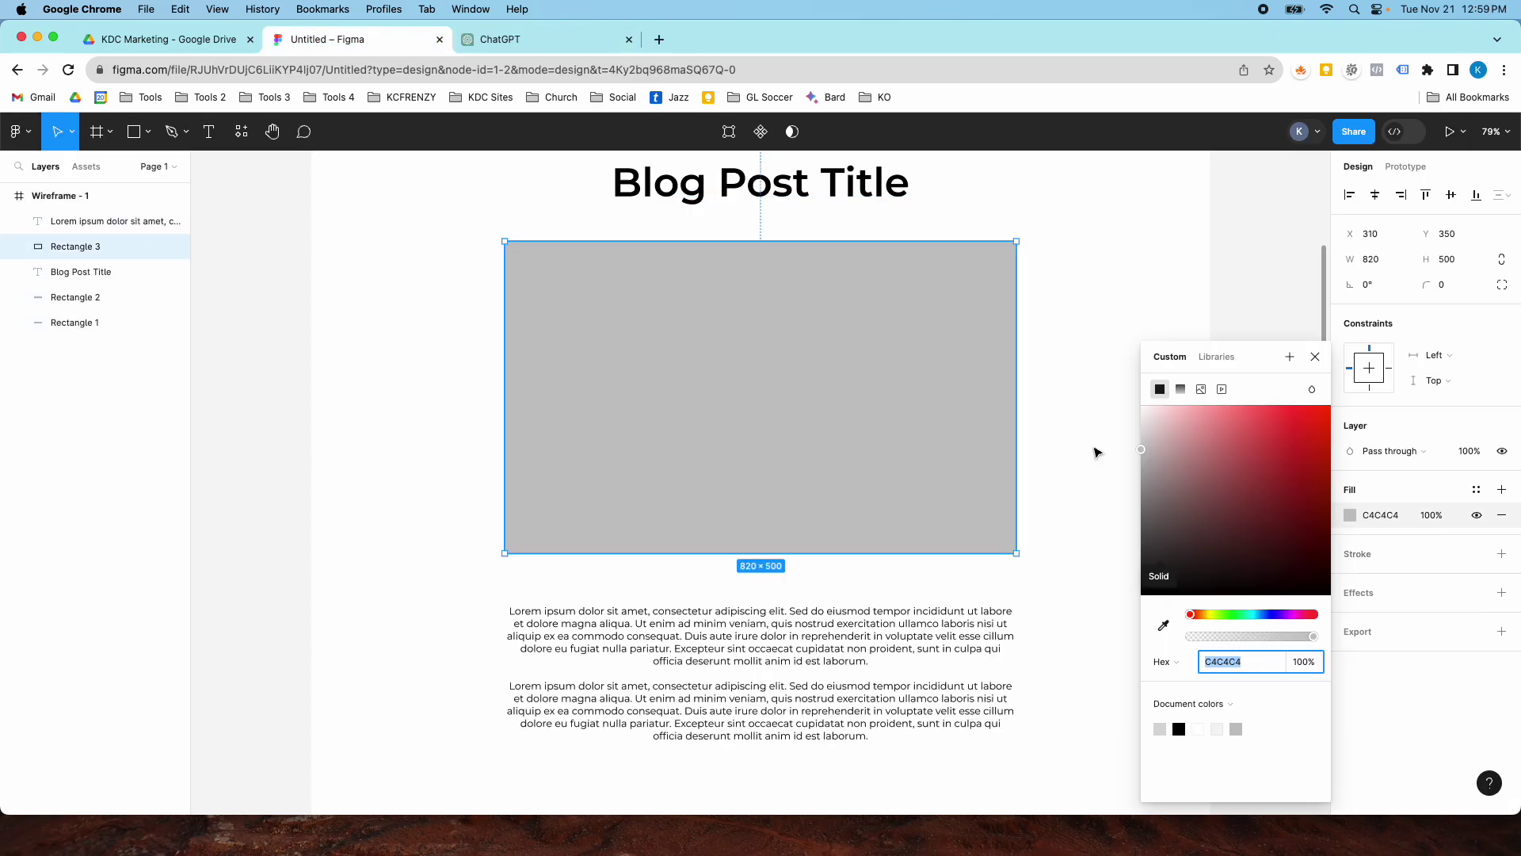
click(1093, 449)
Preview the updated wireframe with its grey placeholder, then close the preview
click(1440, 136)
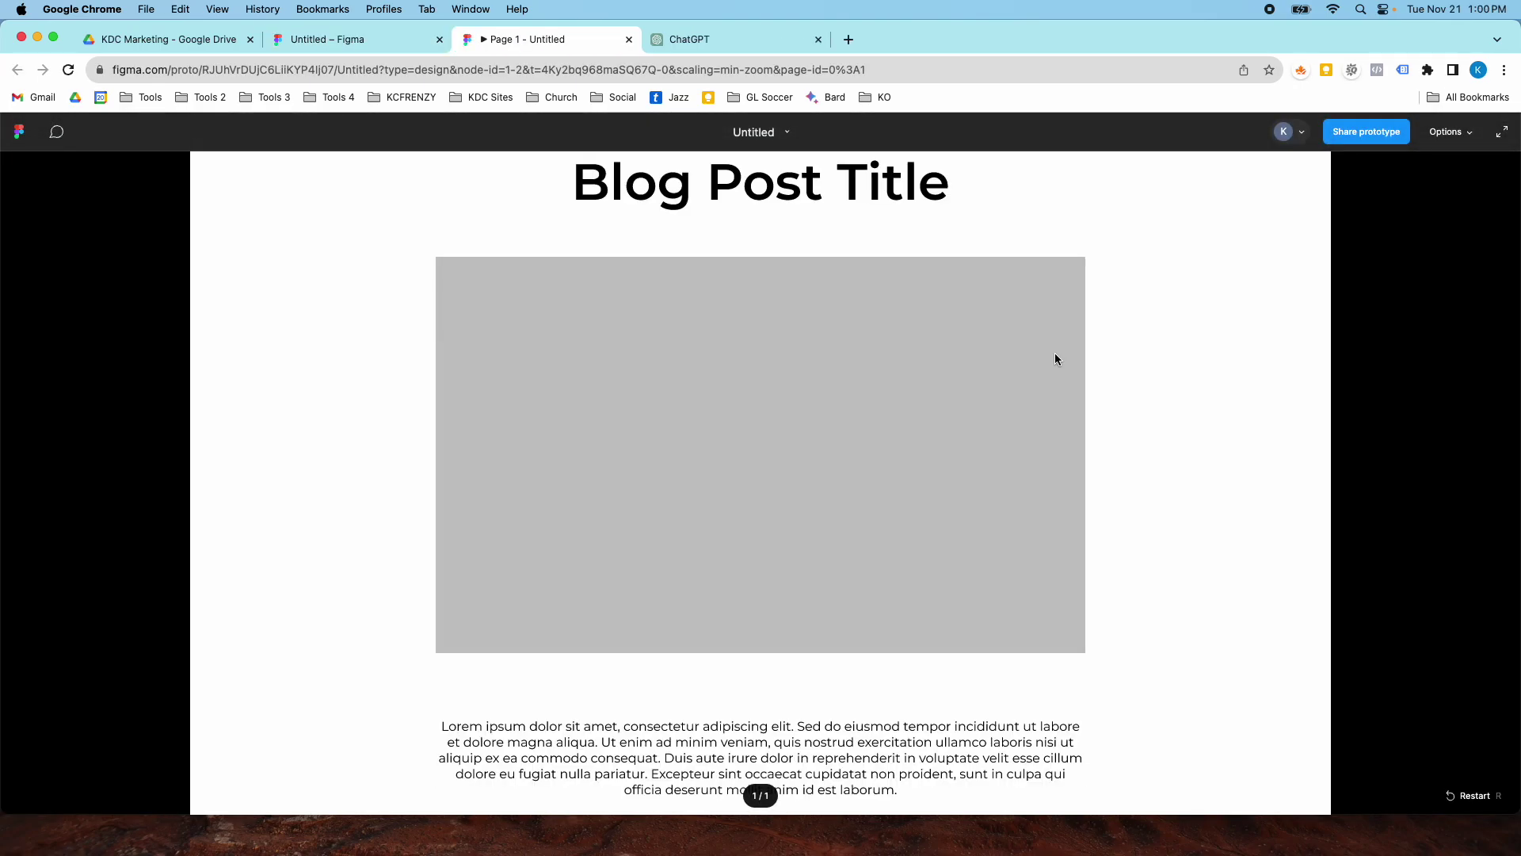
scroll(1054, 359, down, 5)
scroll(1054, 359, up, 6)
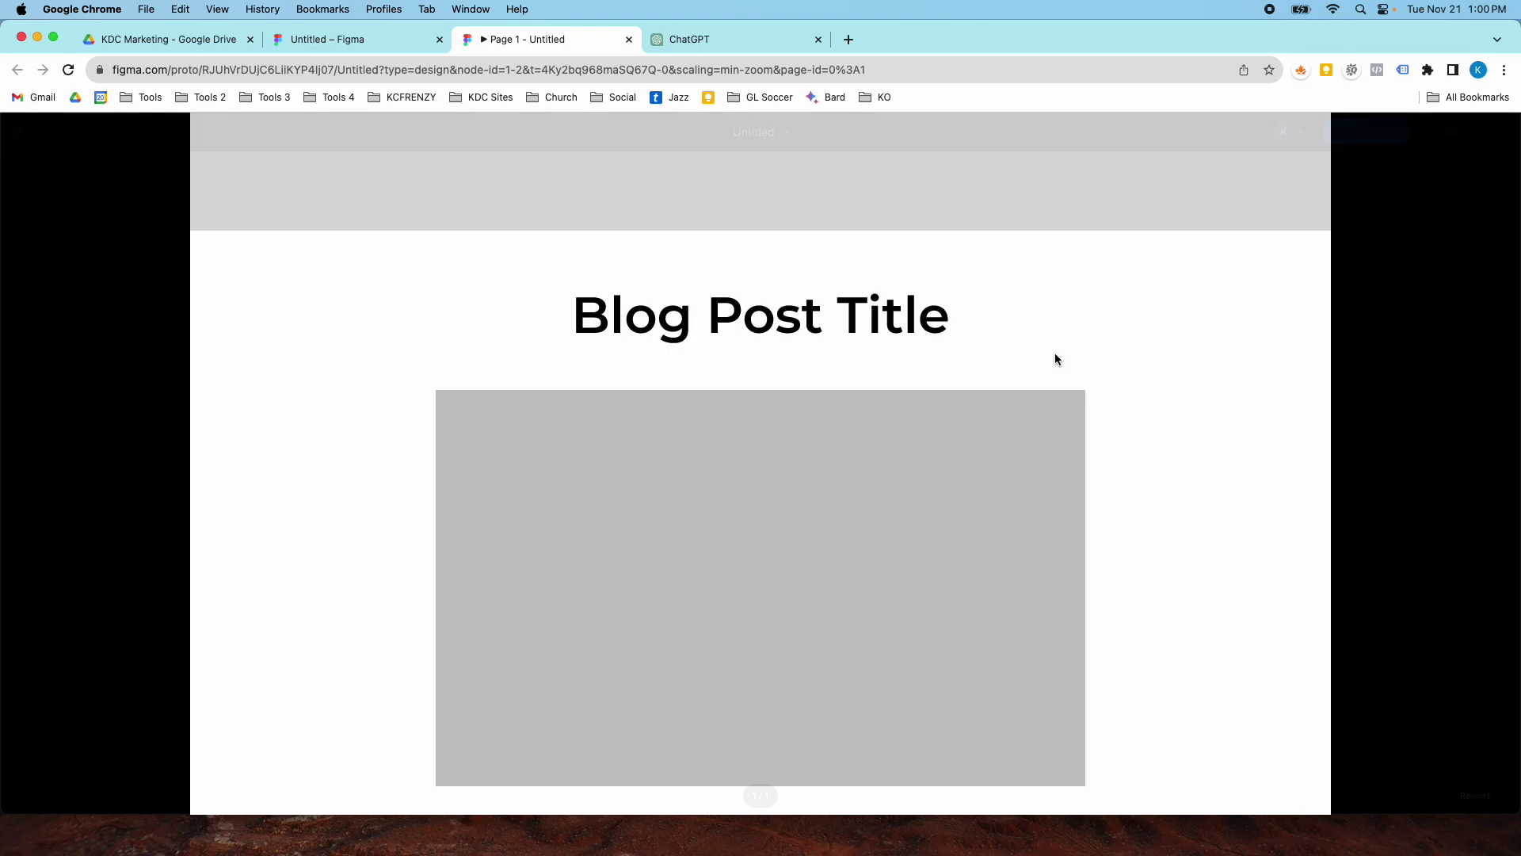
click(629, 40)
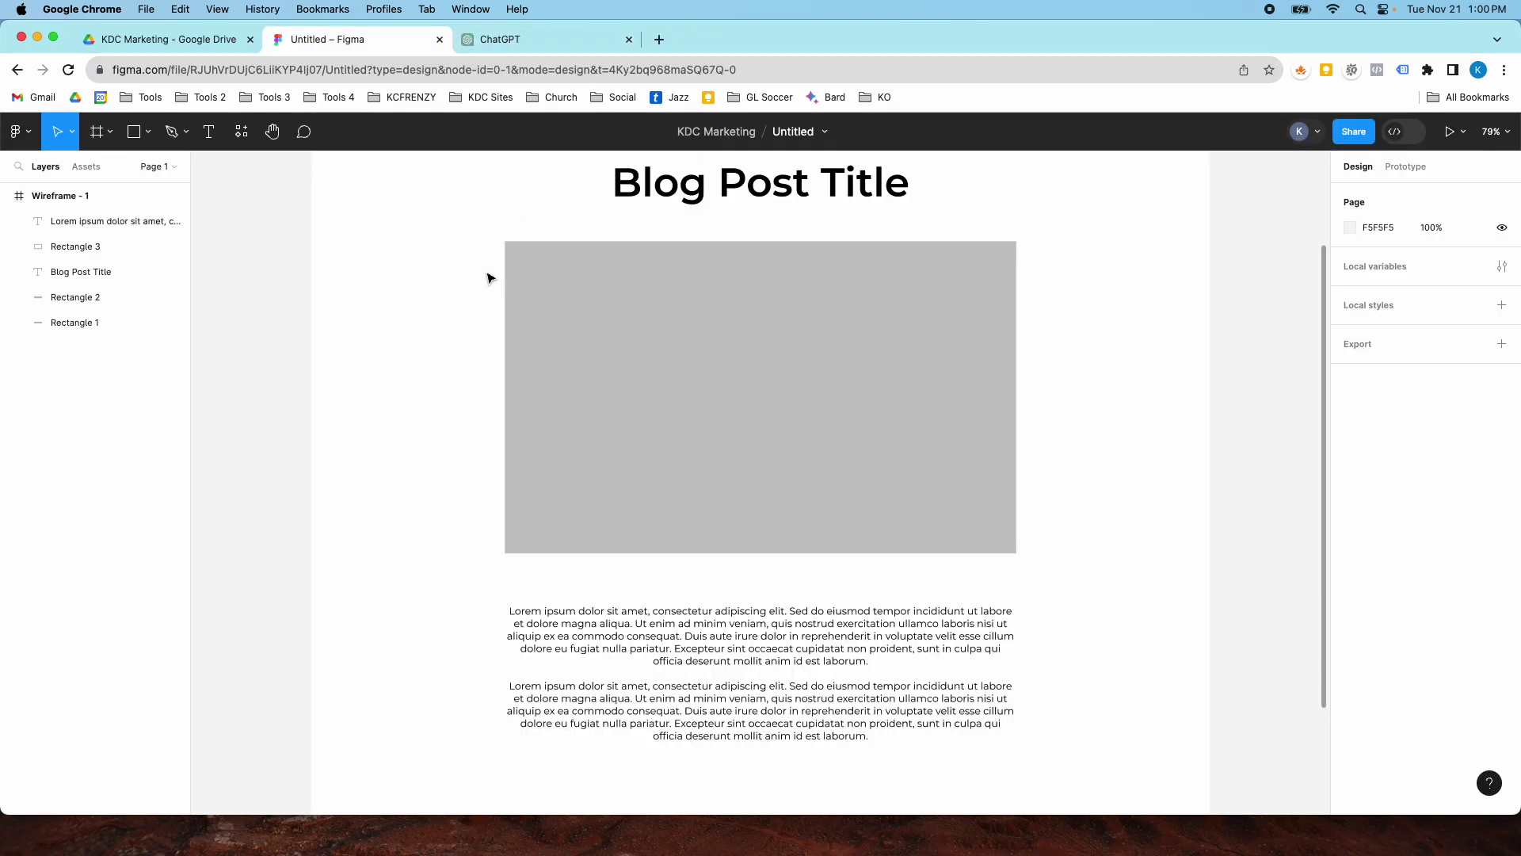
Rename the Untitled file to 'Blog Post Wireframe'
click(825, 132)
mouse_move(821, 241)
click(820, 292)
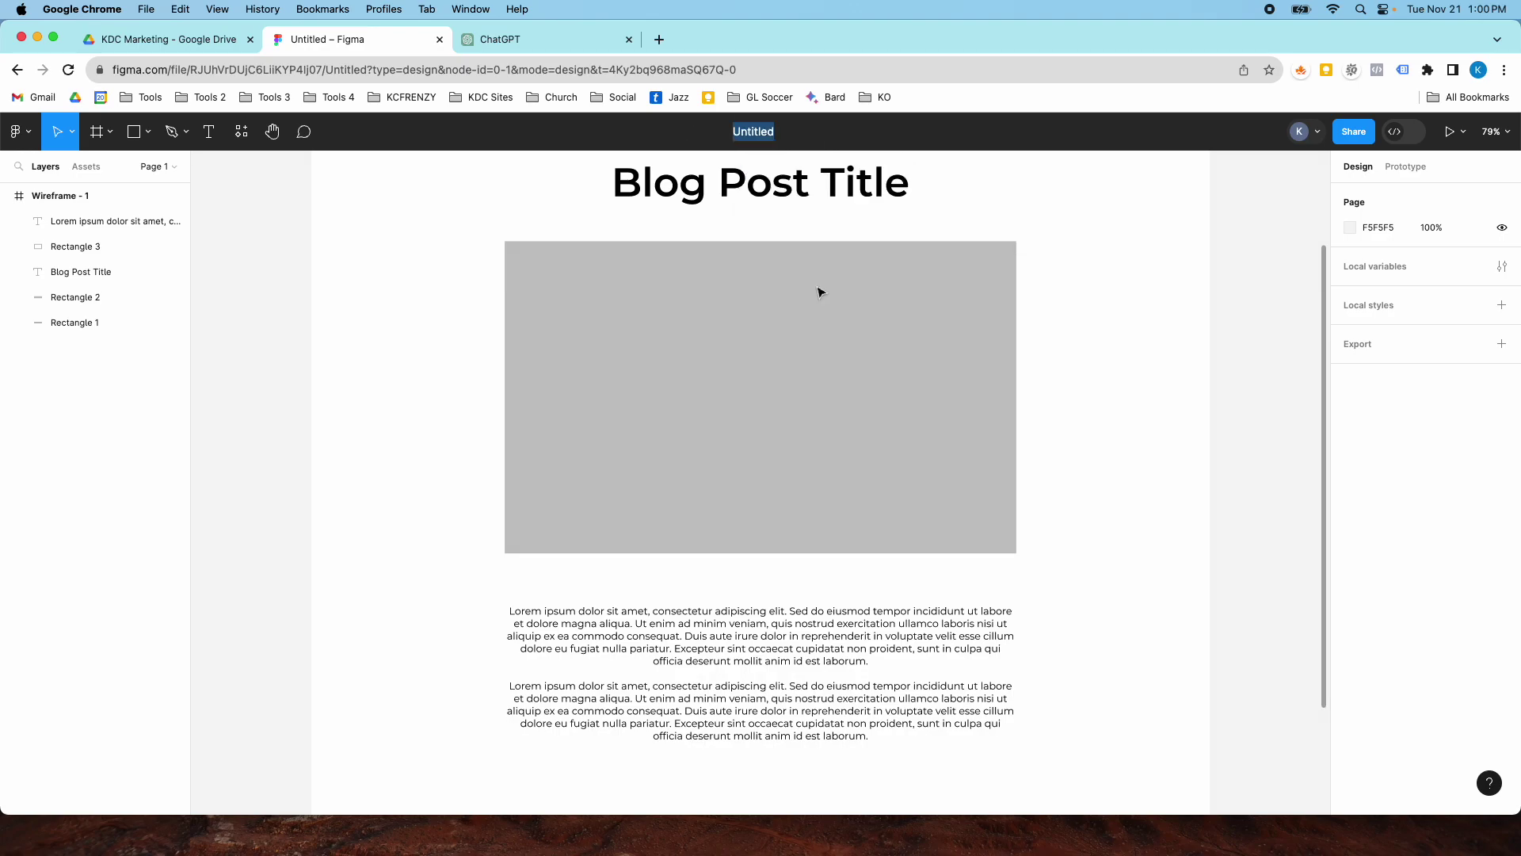
text(Blog Post Wireframe)
key(Return)
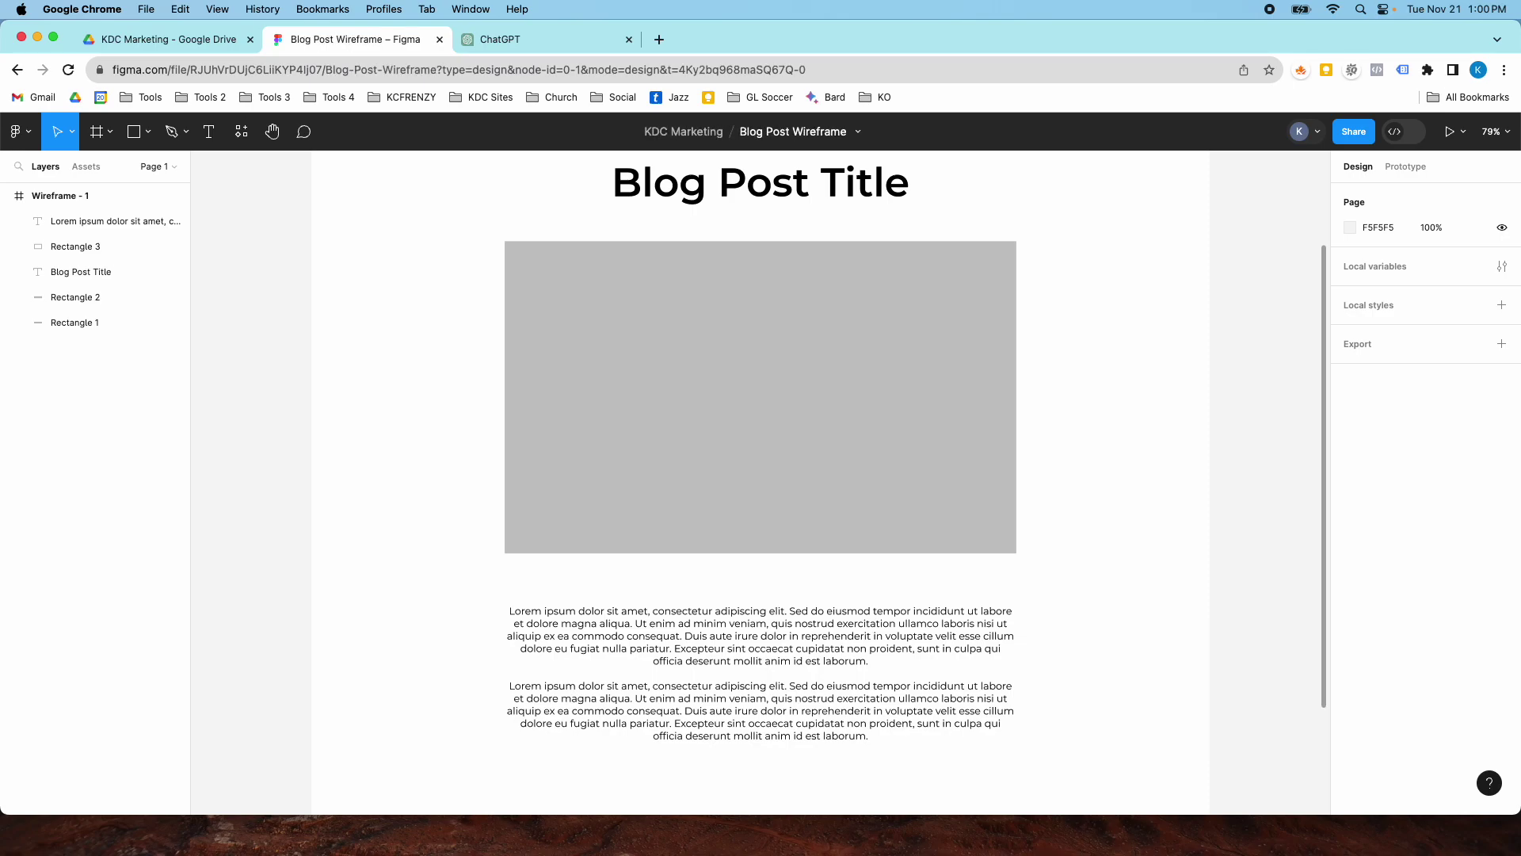
Export the frames to PDF from the main File menu
click(22, 131)
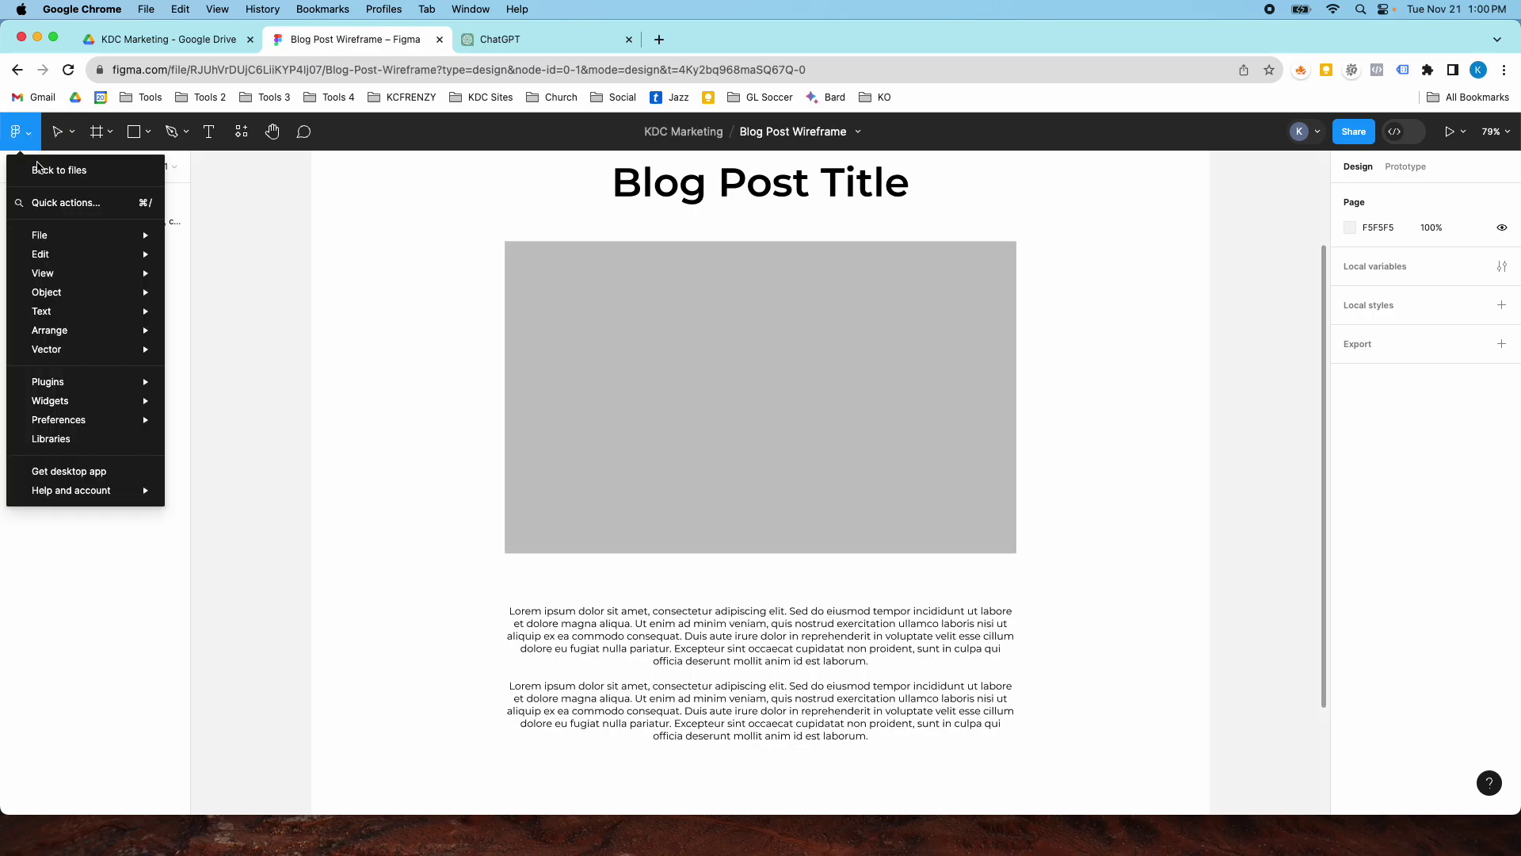
mouse_move(61, 236)
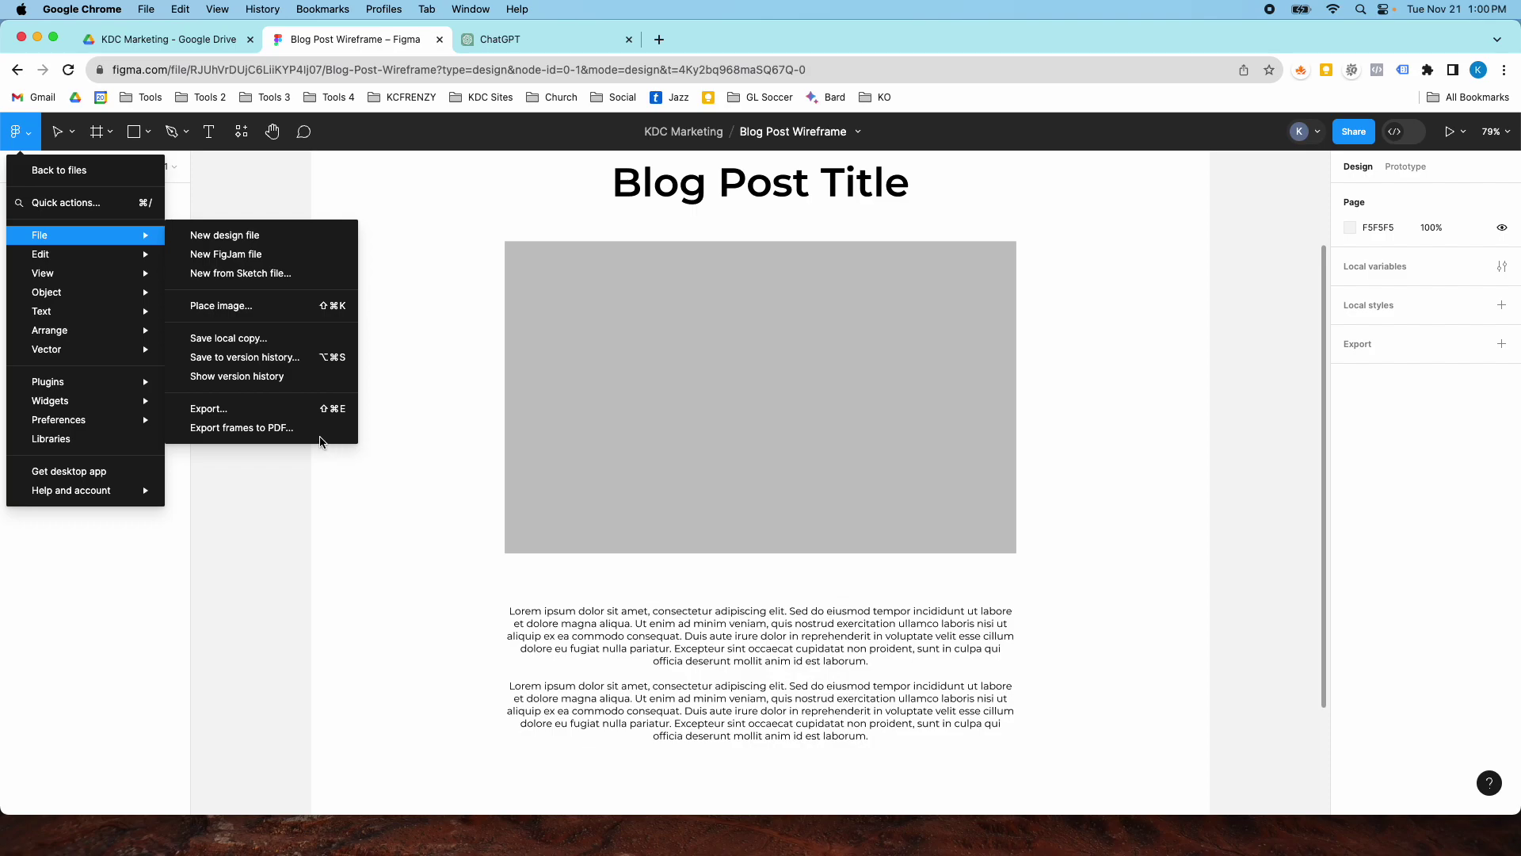
click(247, 410)
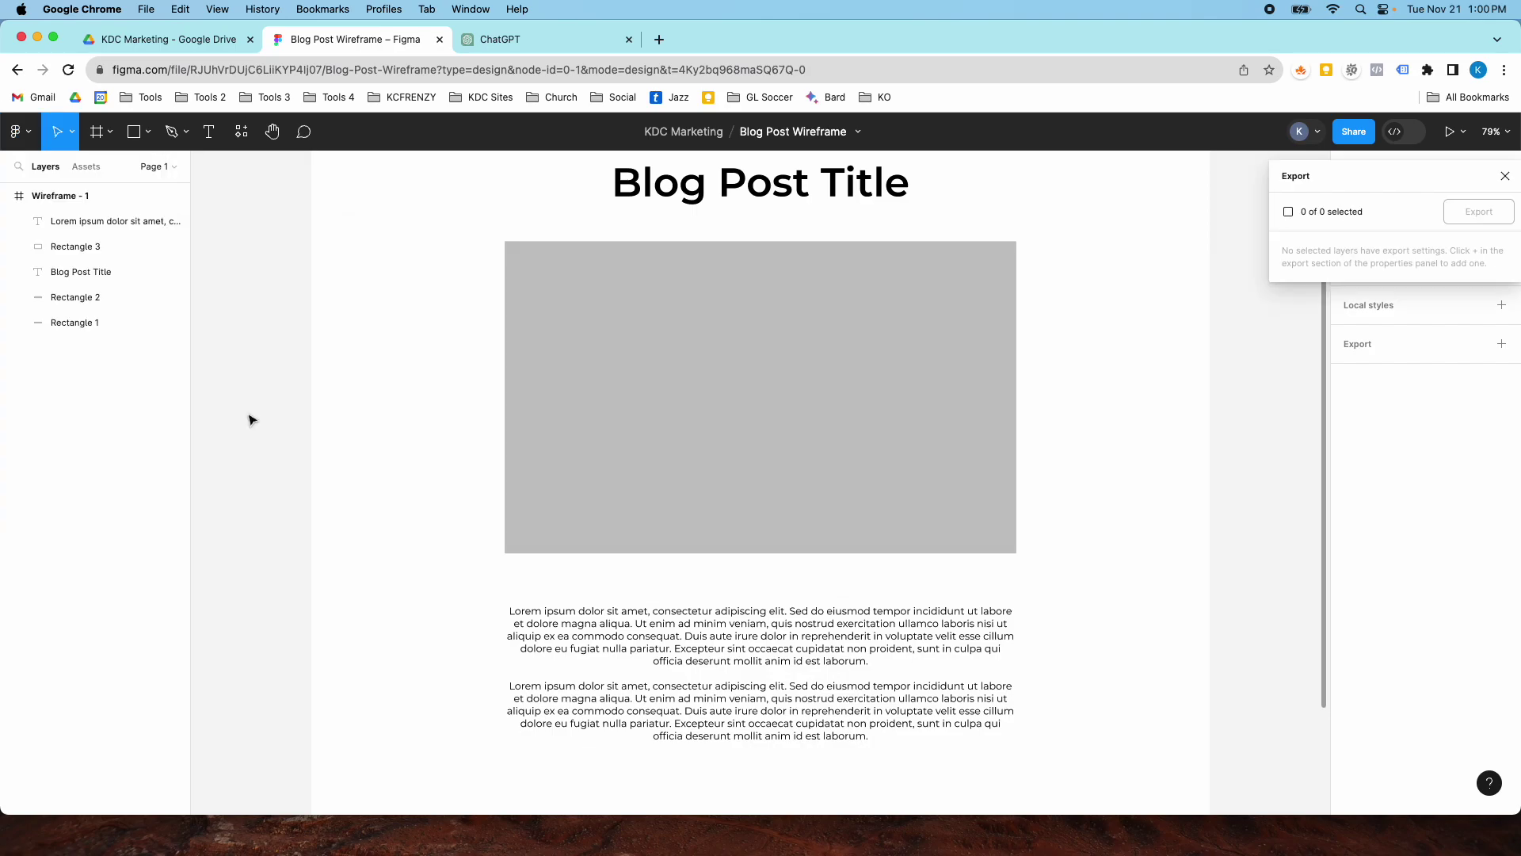
click(1504, 177)
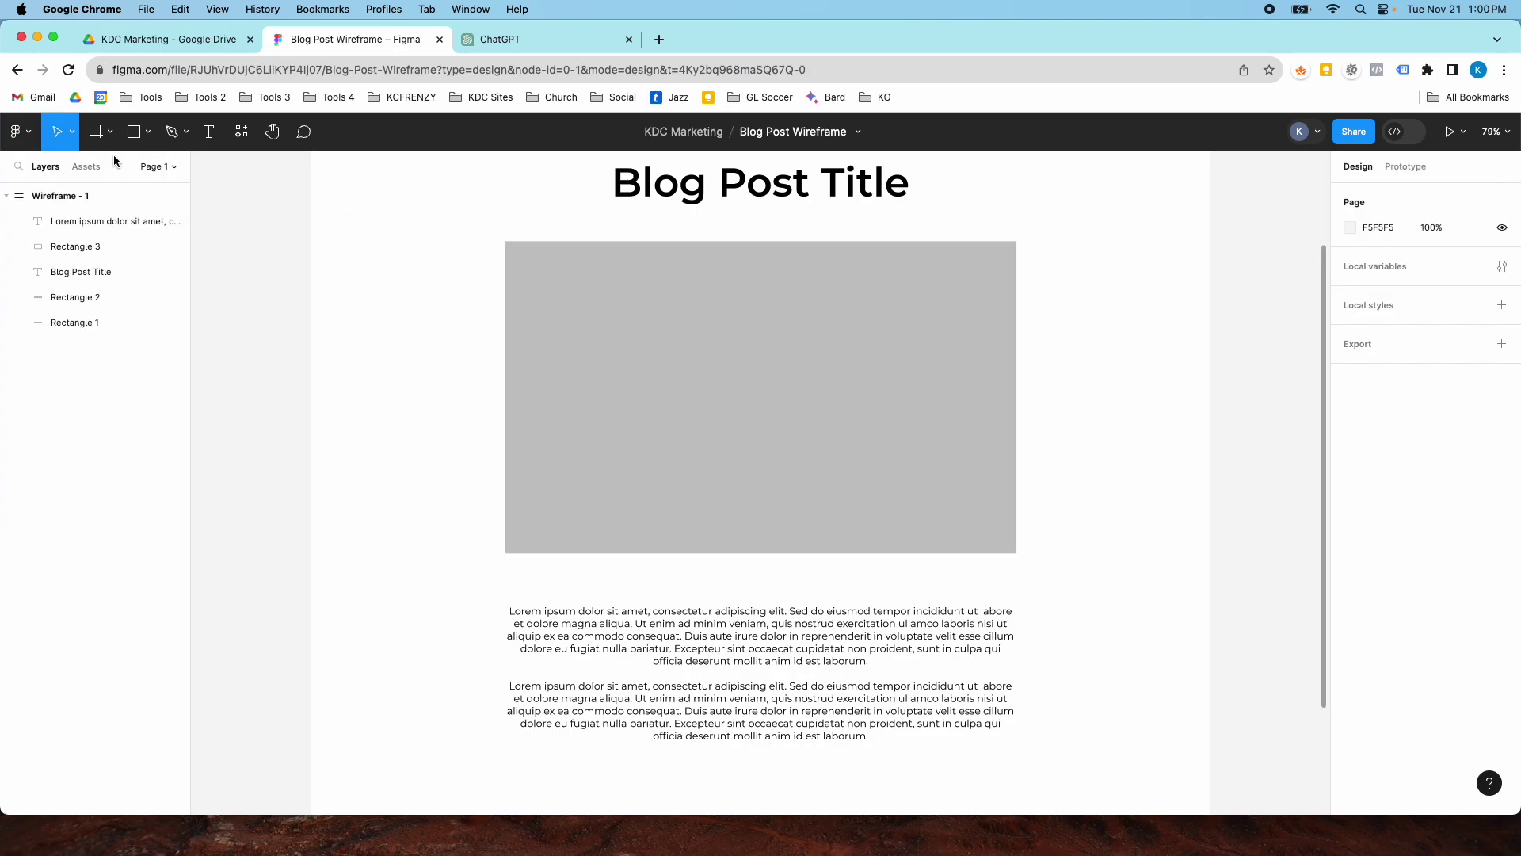
click(15, 131)
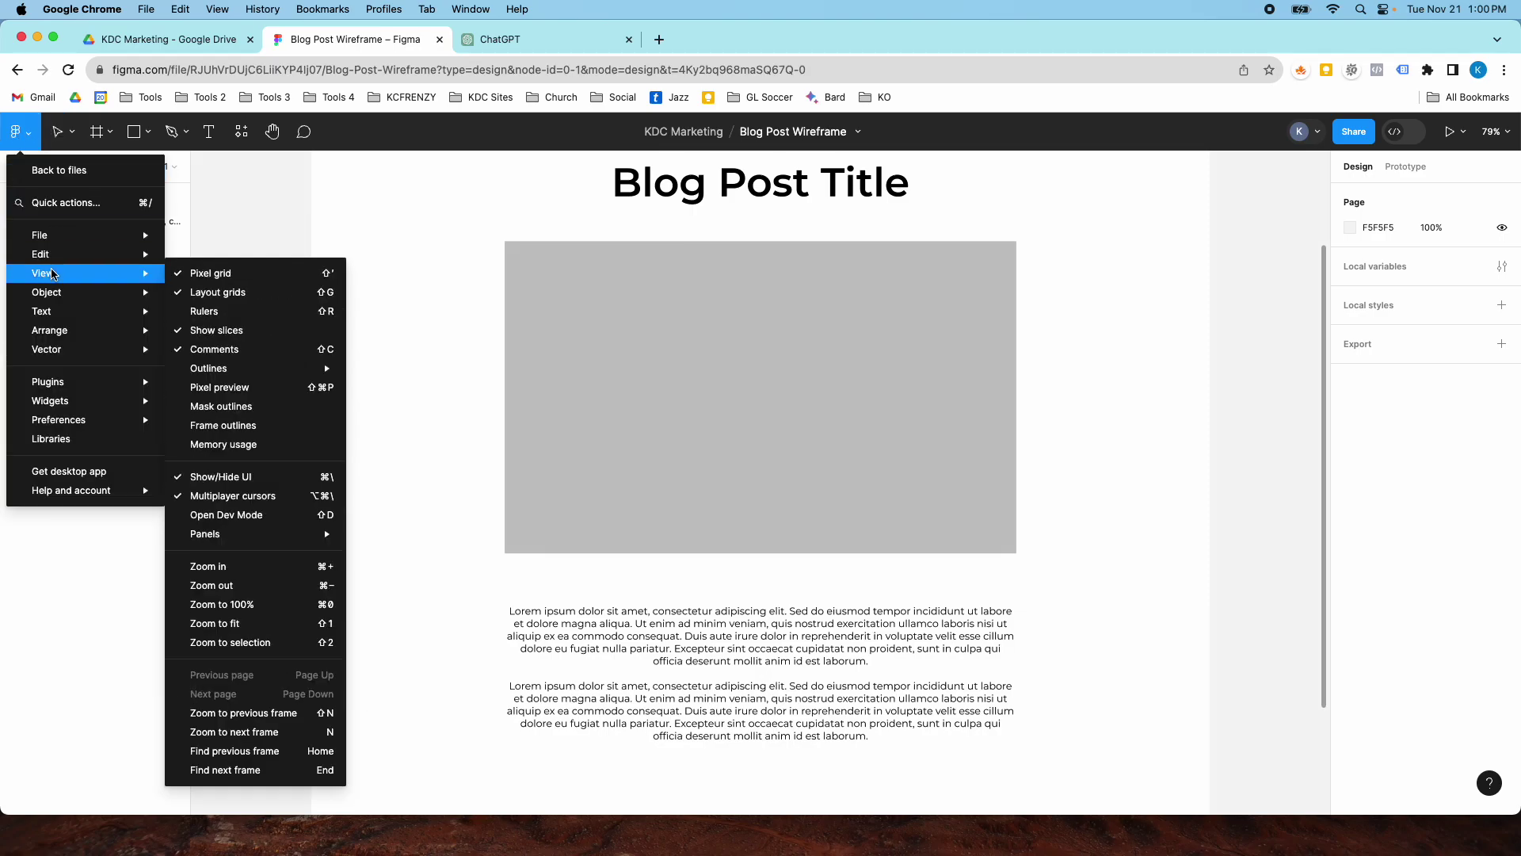
click(247, 428)
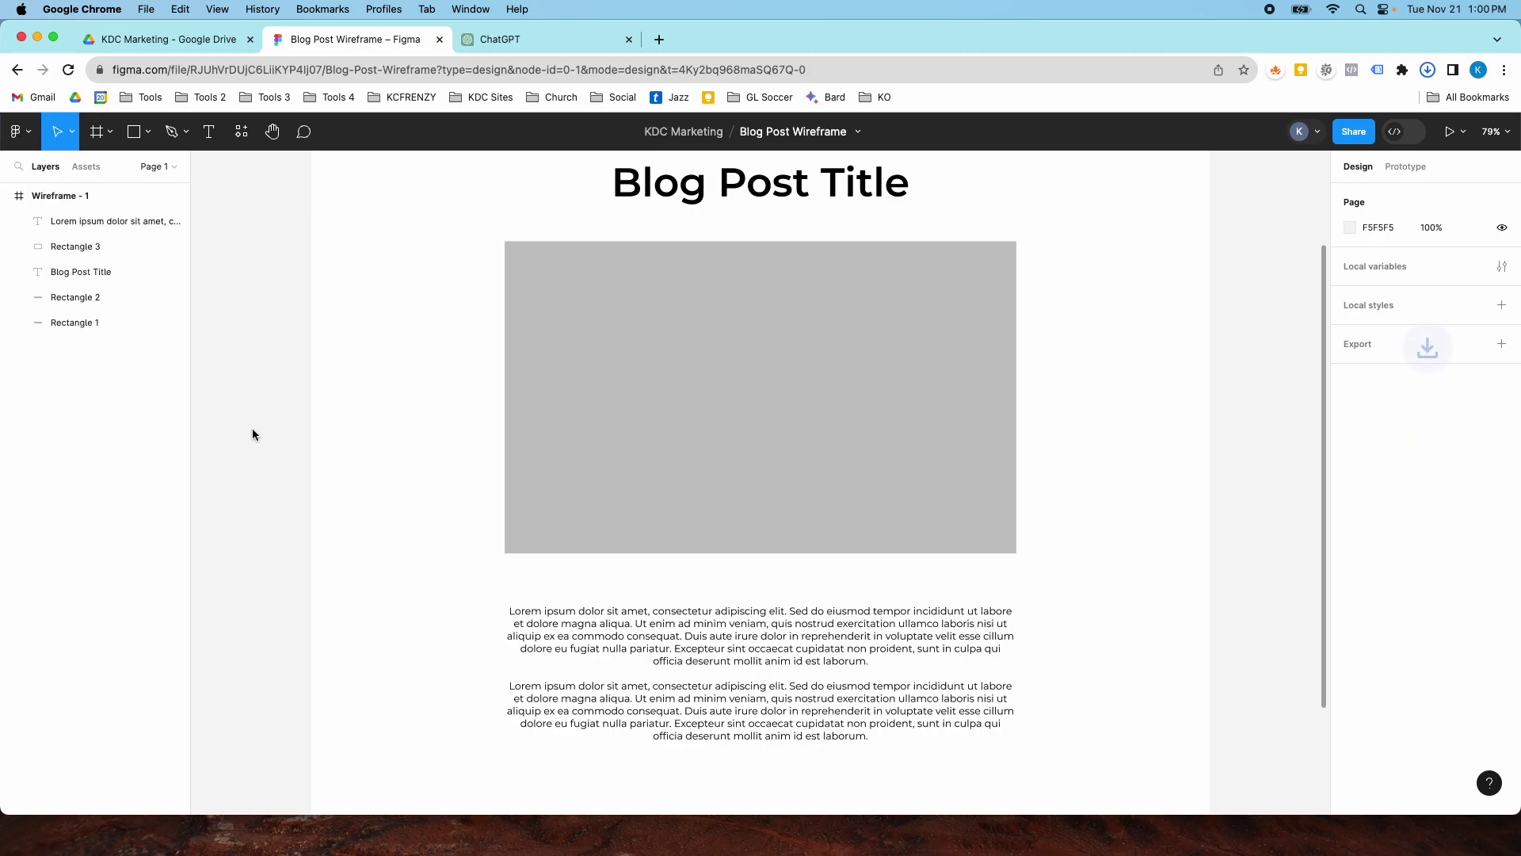
Review the downloaded Blog Post Wireframe.pdf in the browser, then close it
click(1236, 111)
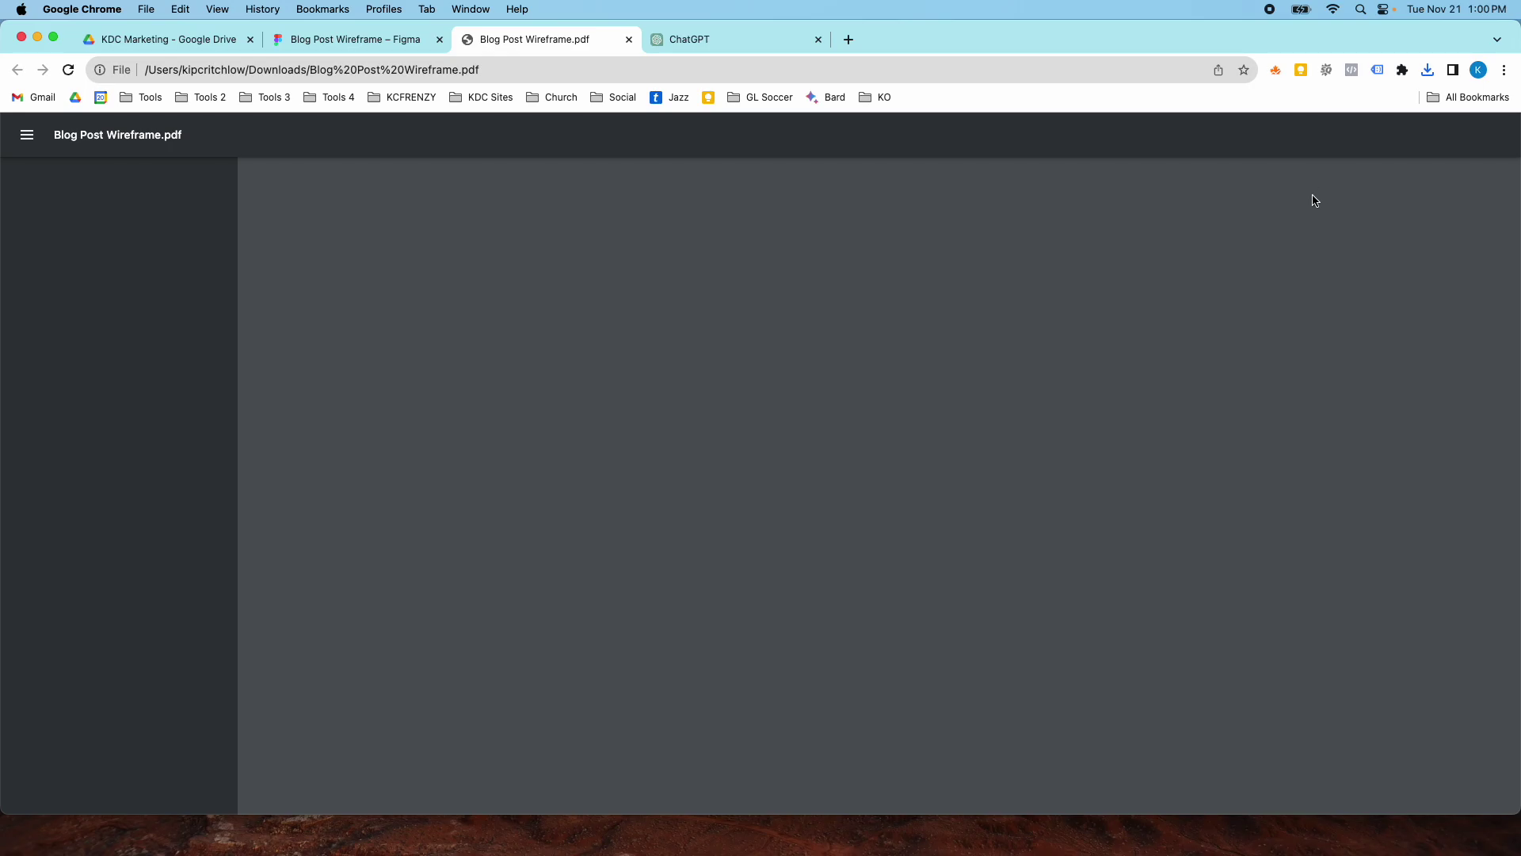
scroll(1124, 275, down, 10)
scroll(1124, 271, up, 10)
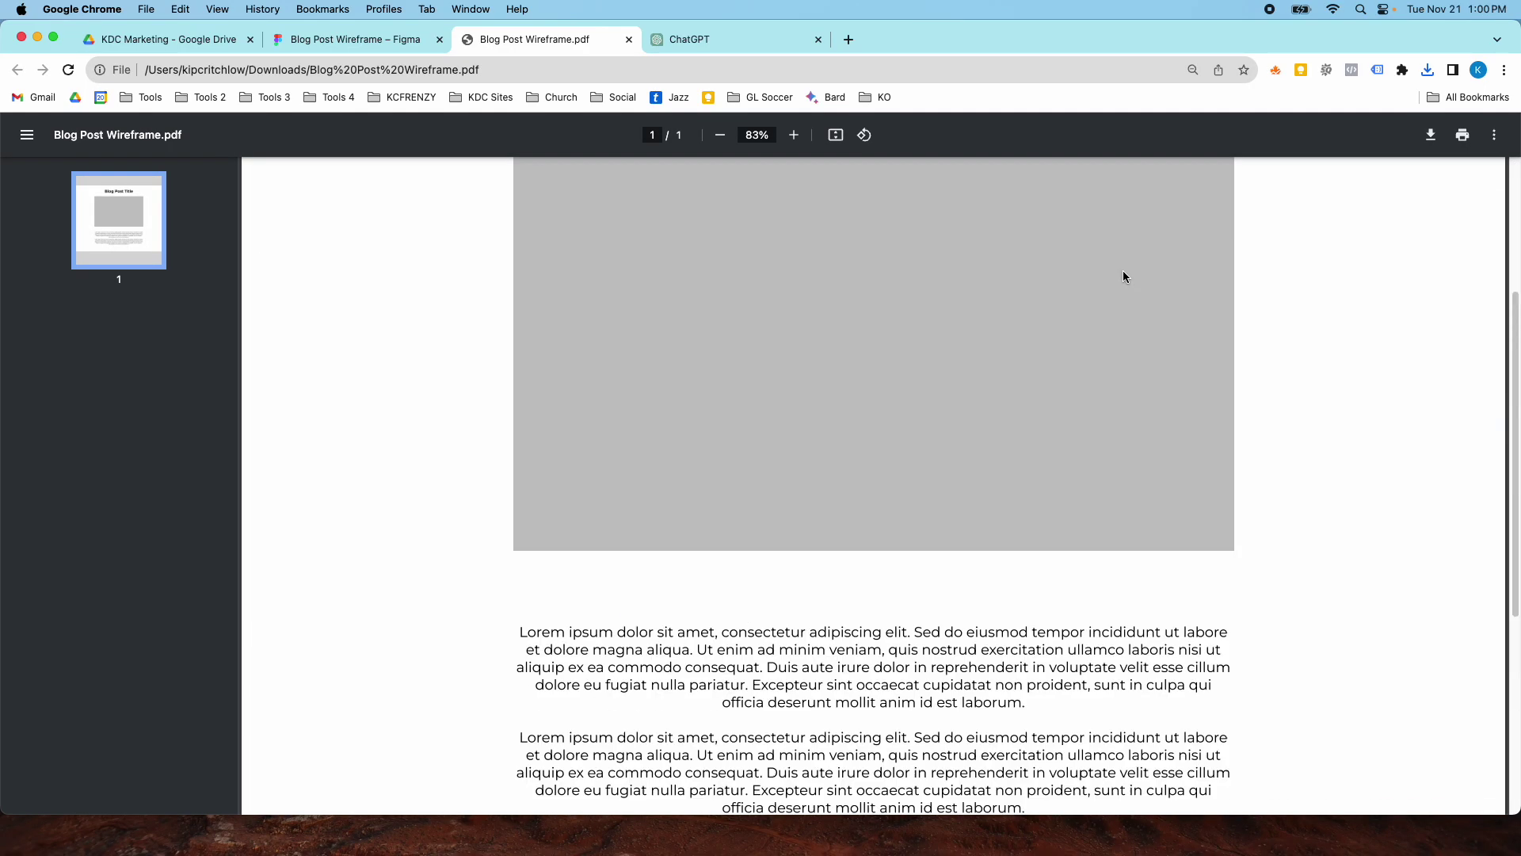
scroll(1123, 275, down, 10)
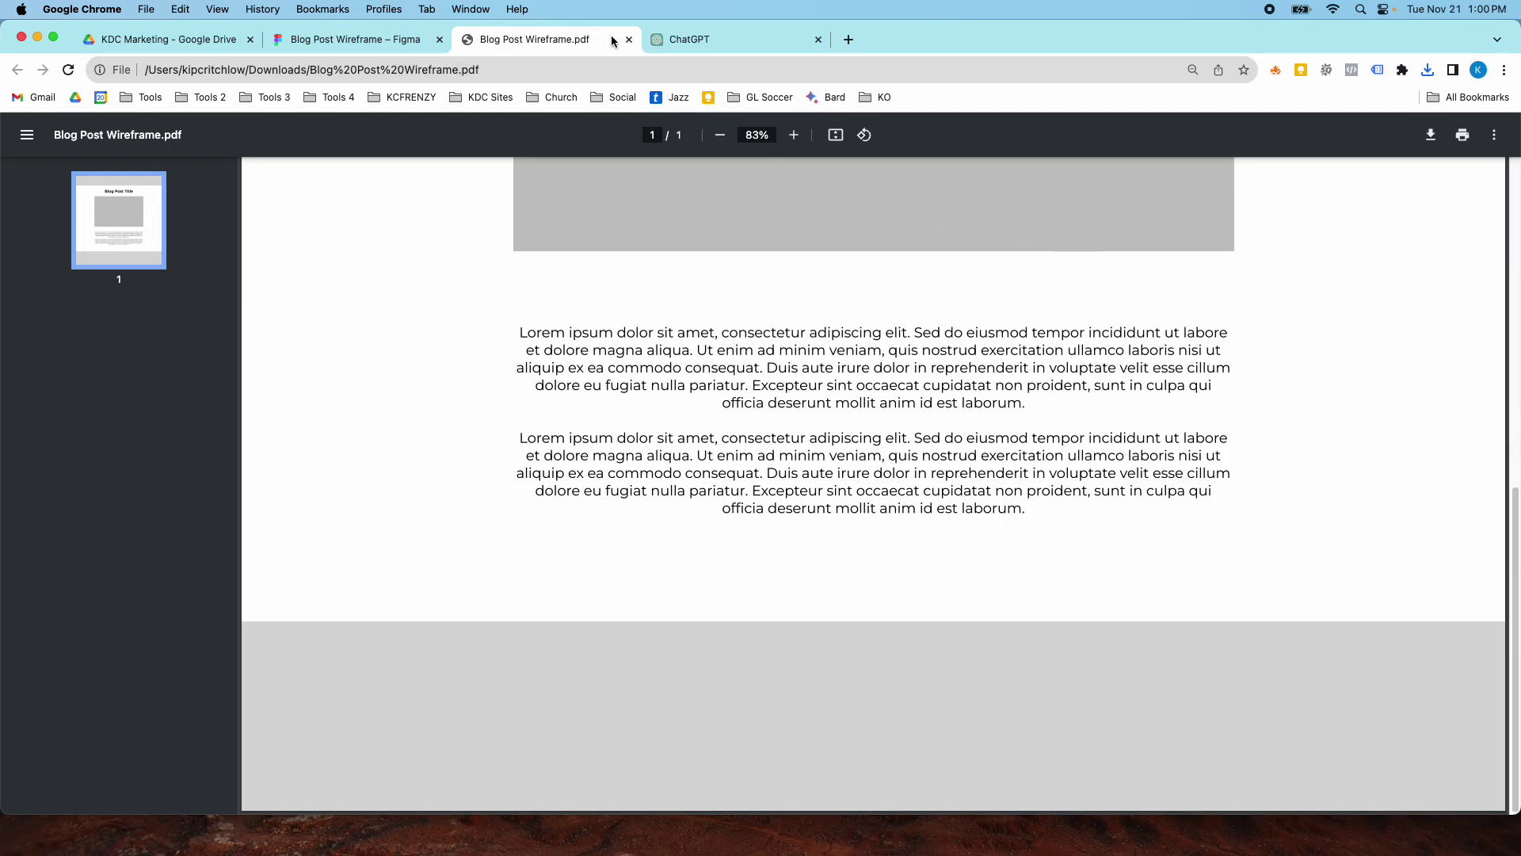
click(630, 41)
Option-drag Wireframe - 1 to create Wireframe - 2 beside it
scroll(726, 267, up, 3)
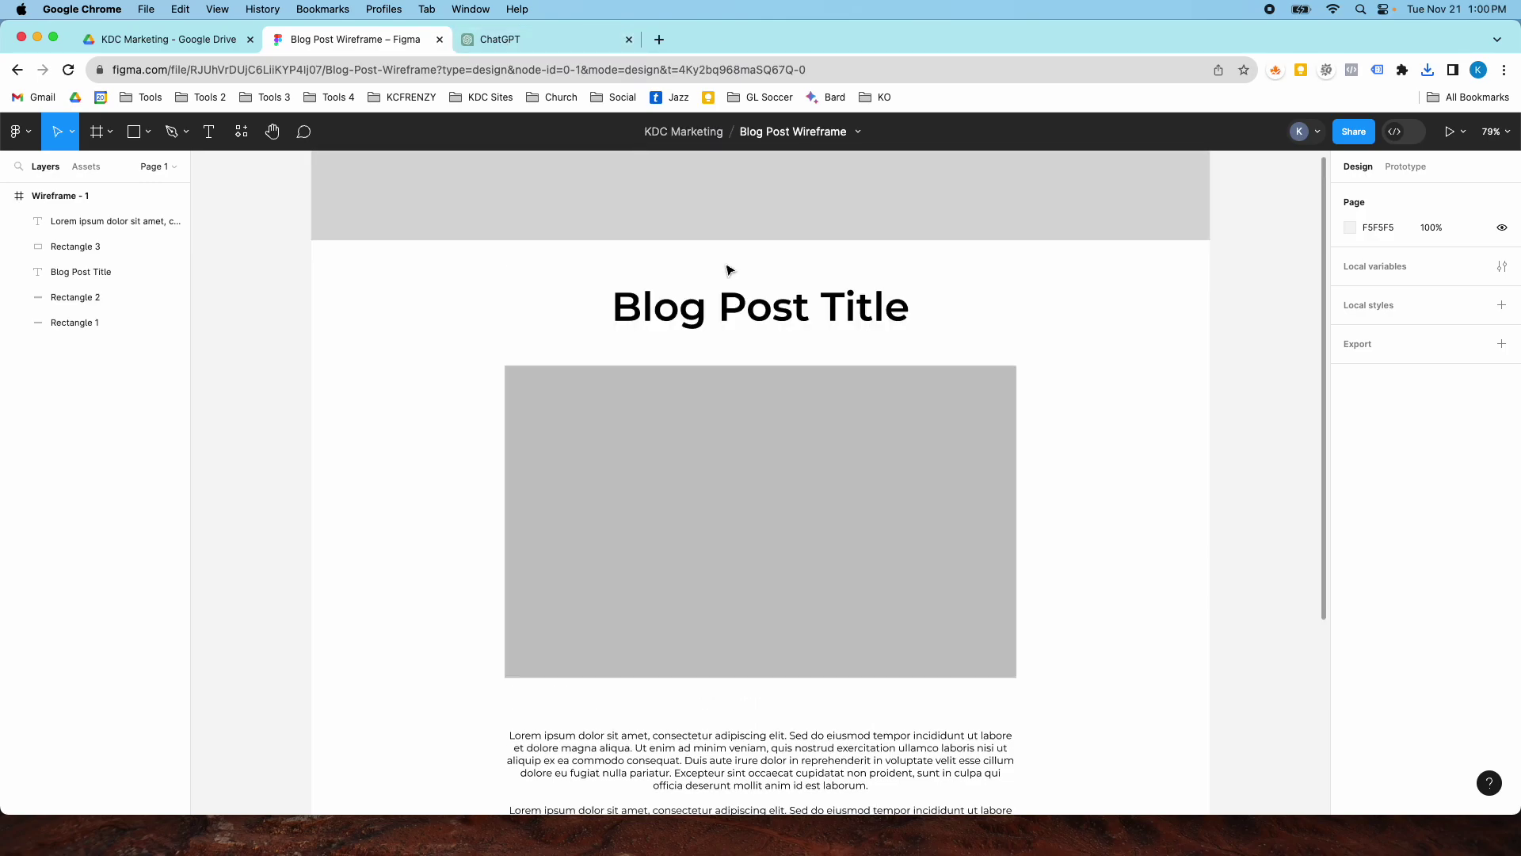
scroll(730, 269, up, 1)
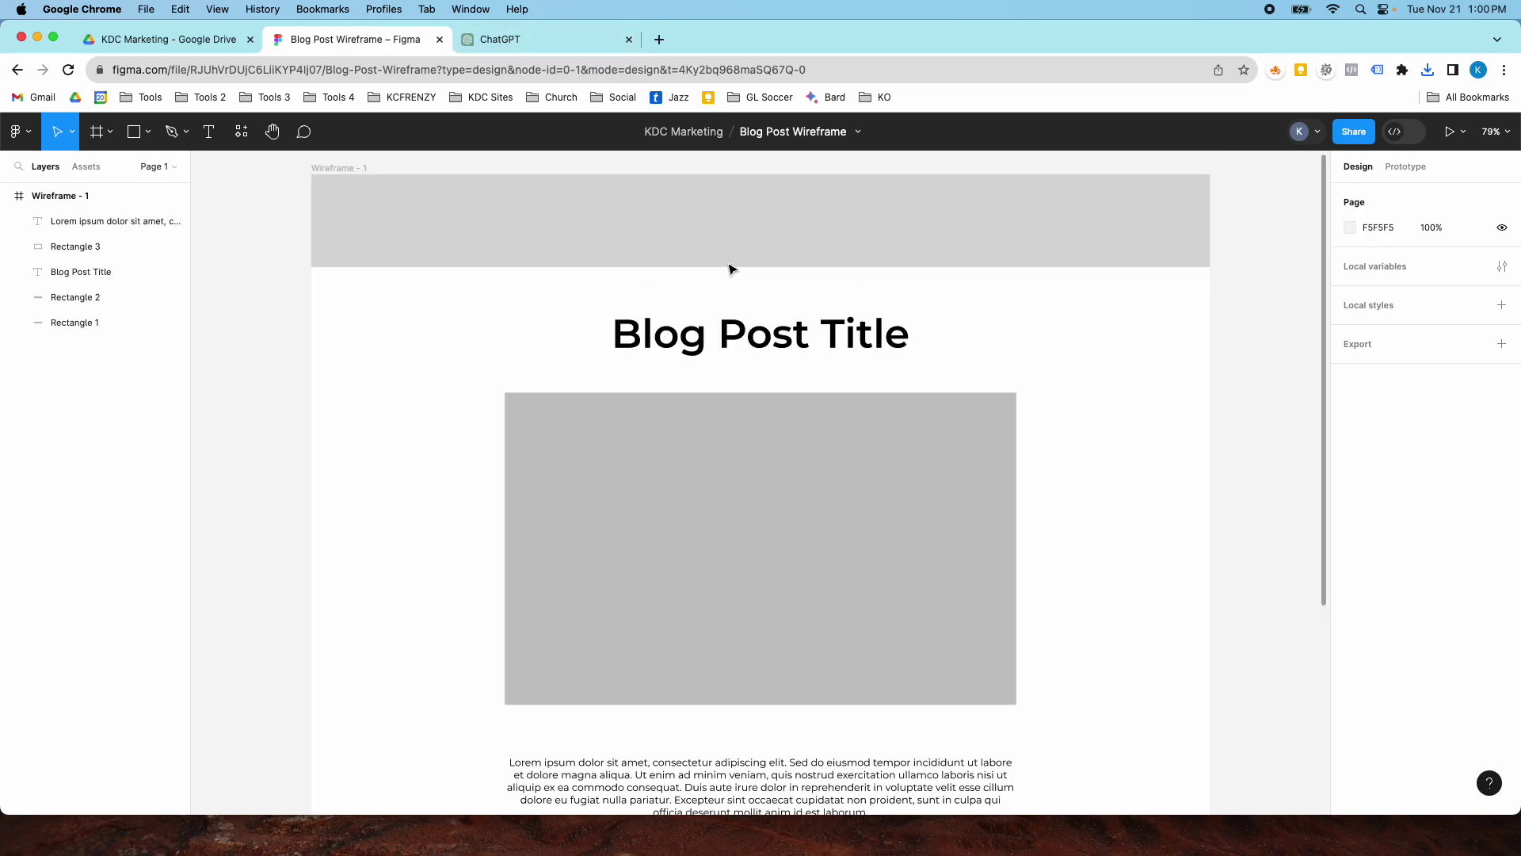
scroll(730, 269, down, 2)
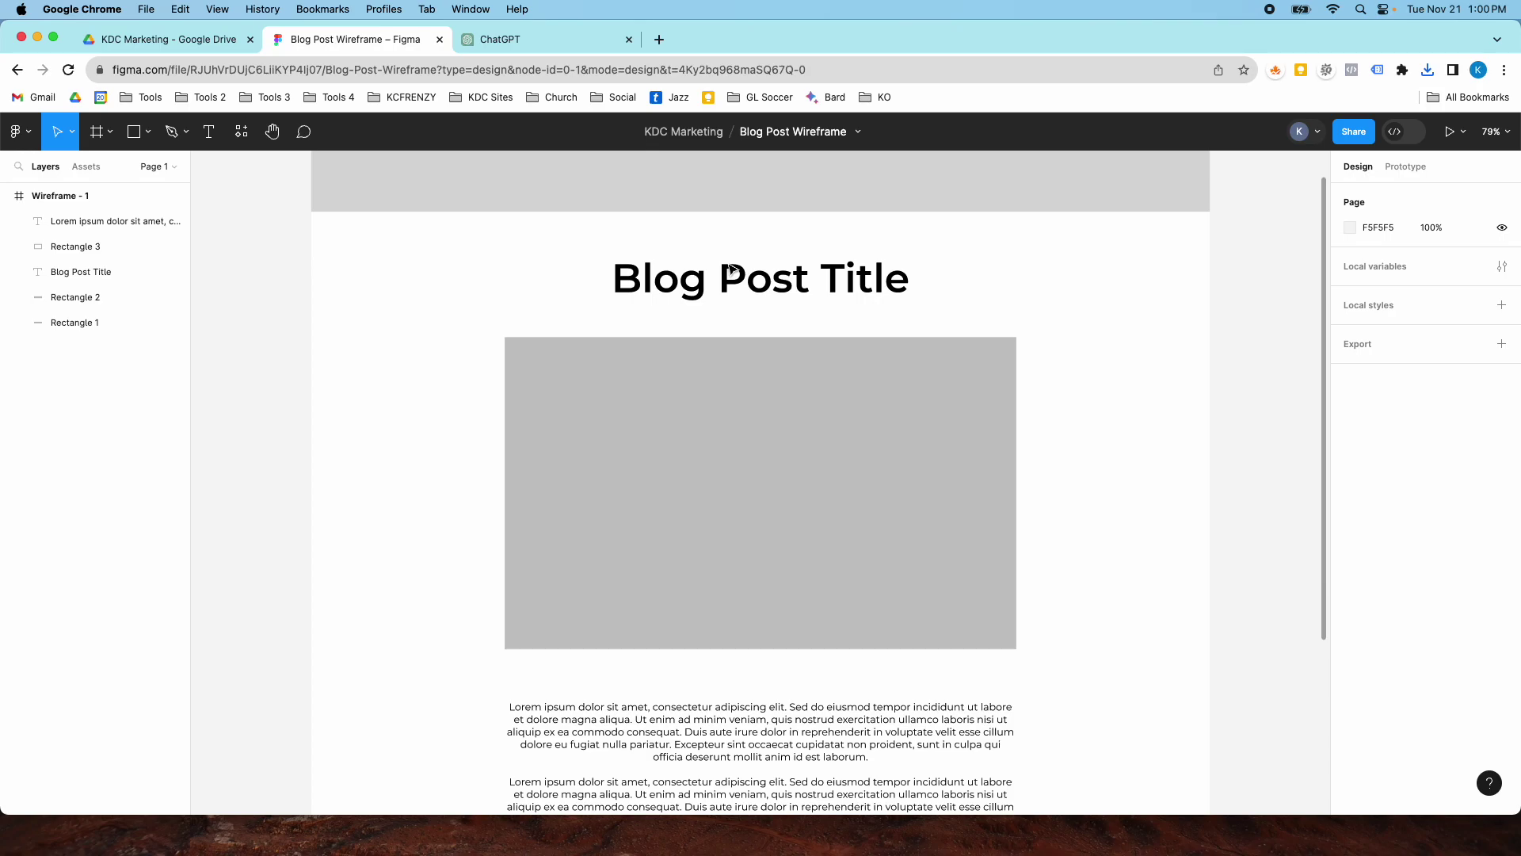
click(101, 198)
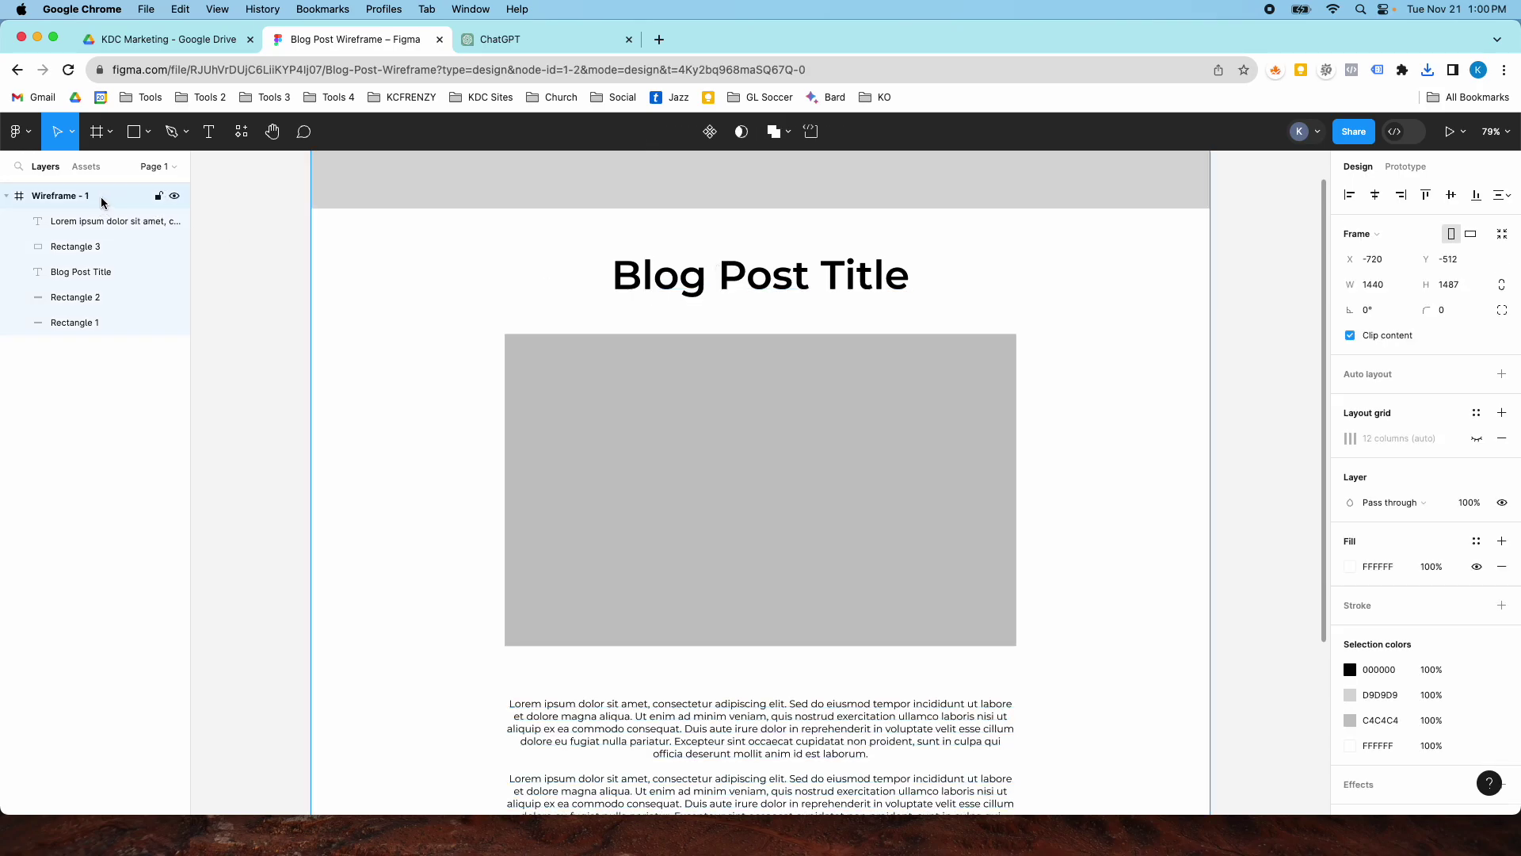
scroll(384, 349, down, 5)
scroll(552, 350, up, 8)
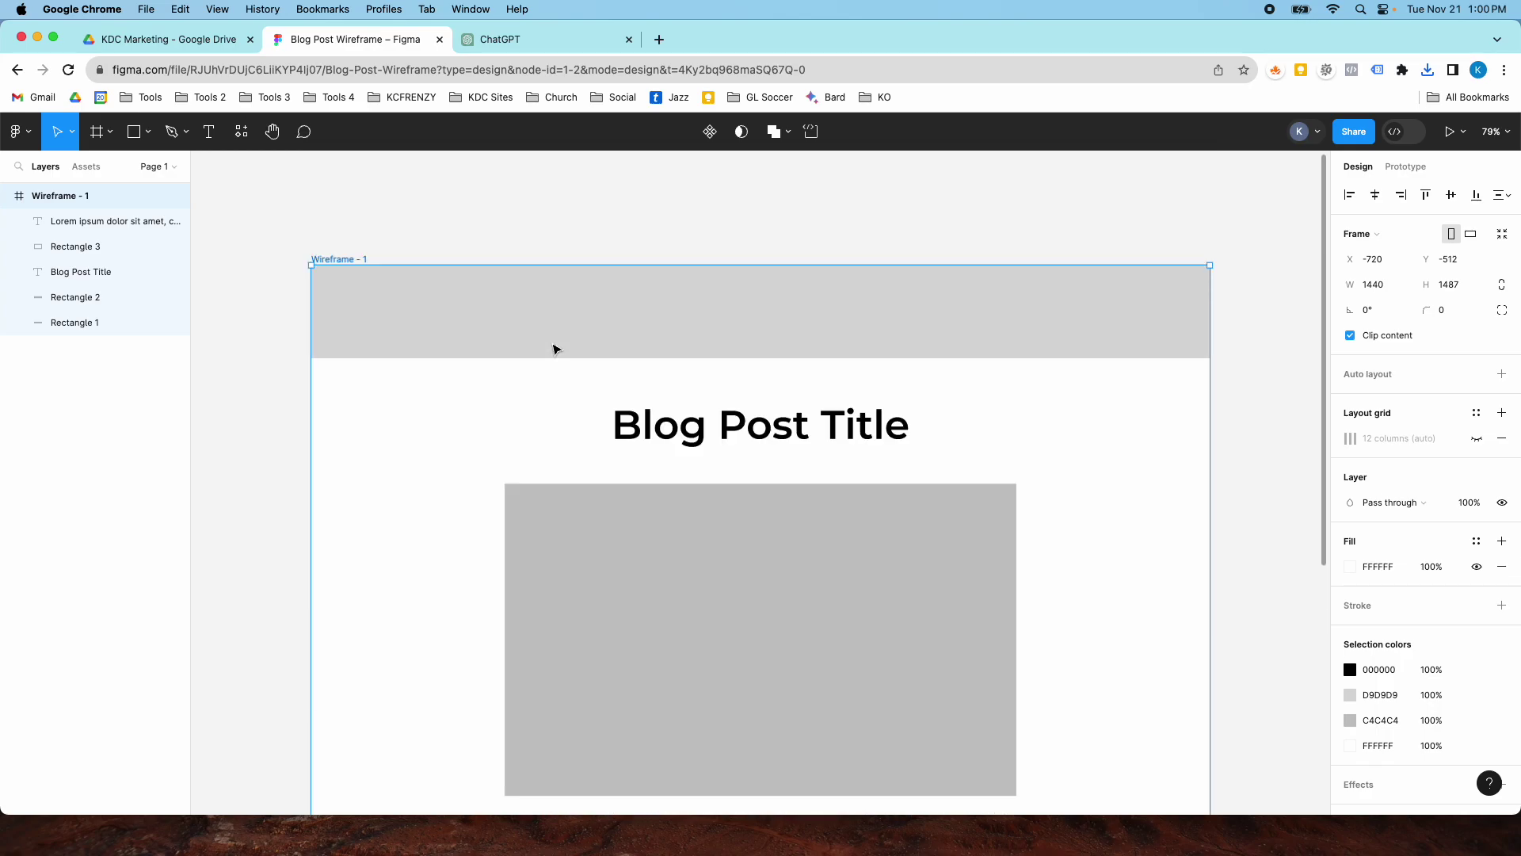
scroll(661, 386, down, 3)
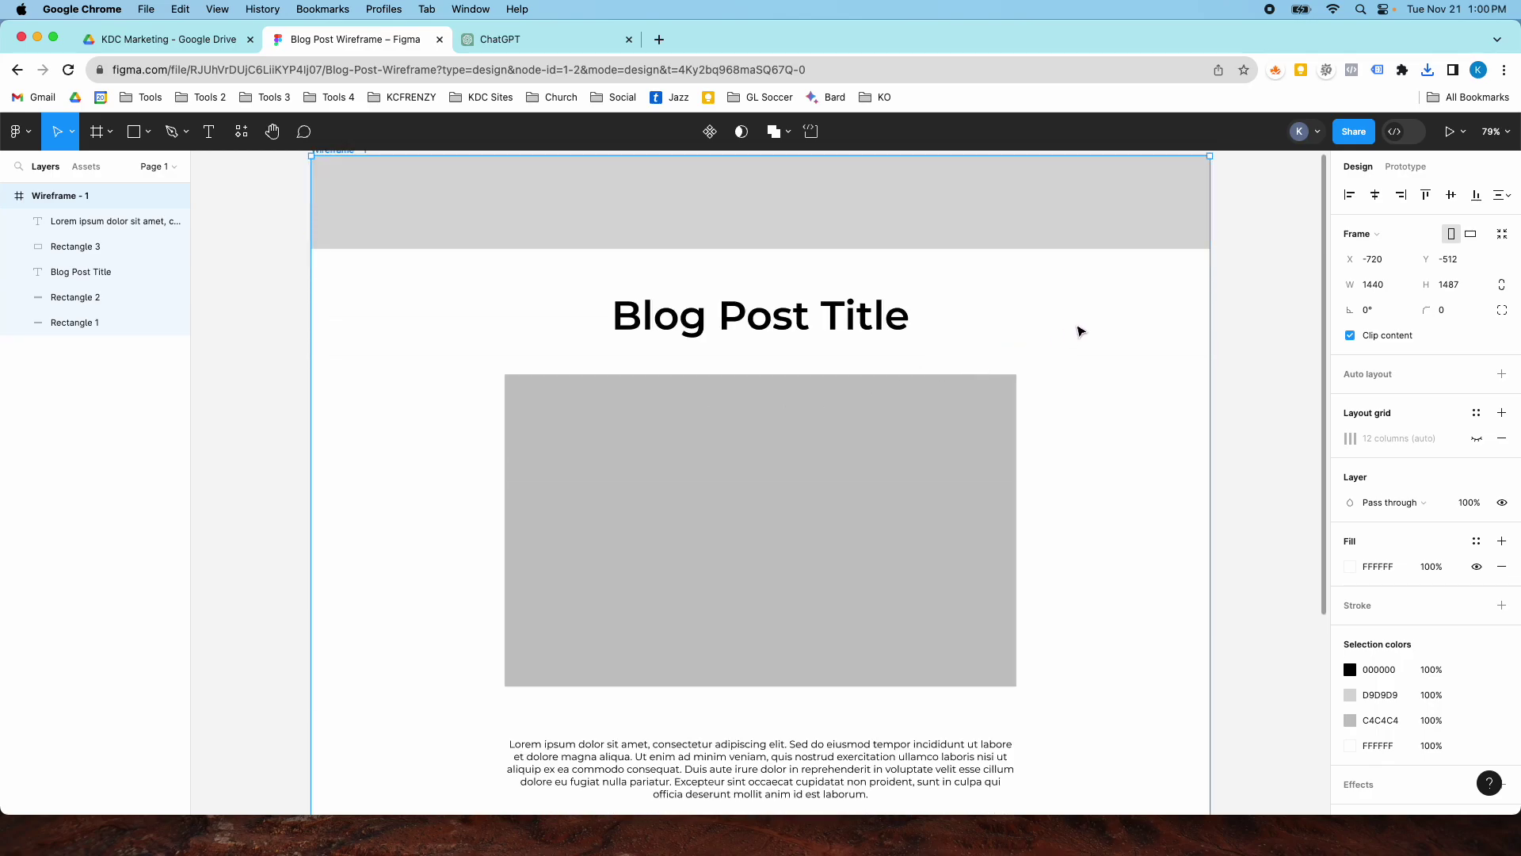
drag(1107, 338, 1301, 333)
scroll(1027, 398, down, 1)
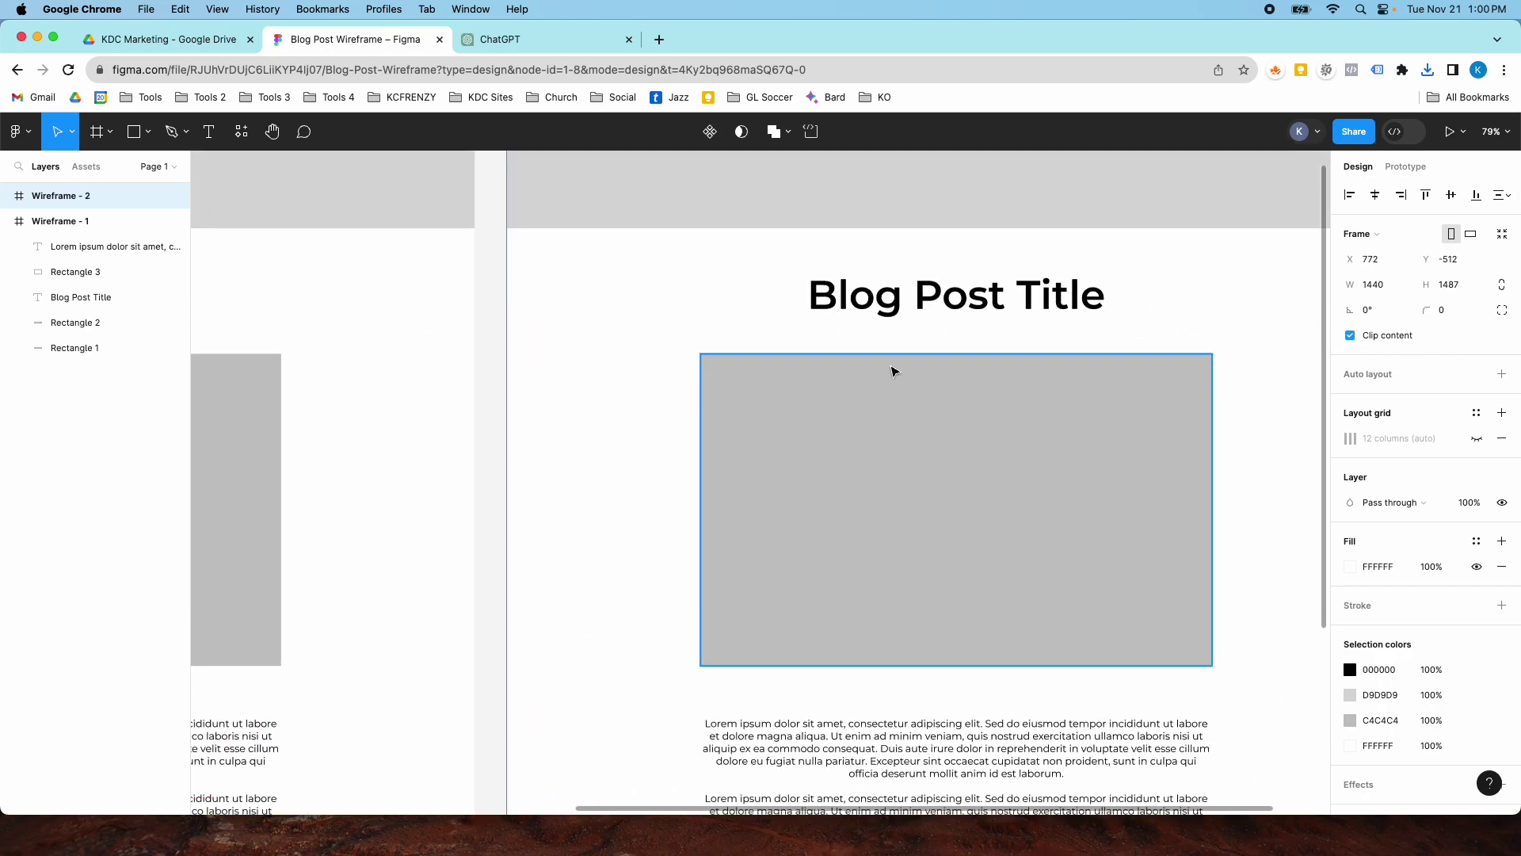
scroll(878, 354, down, 10)
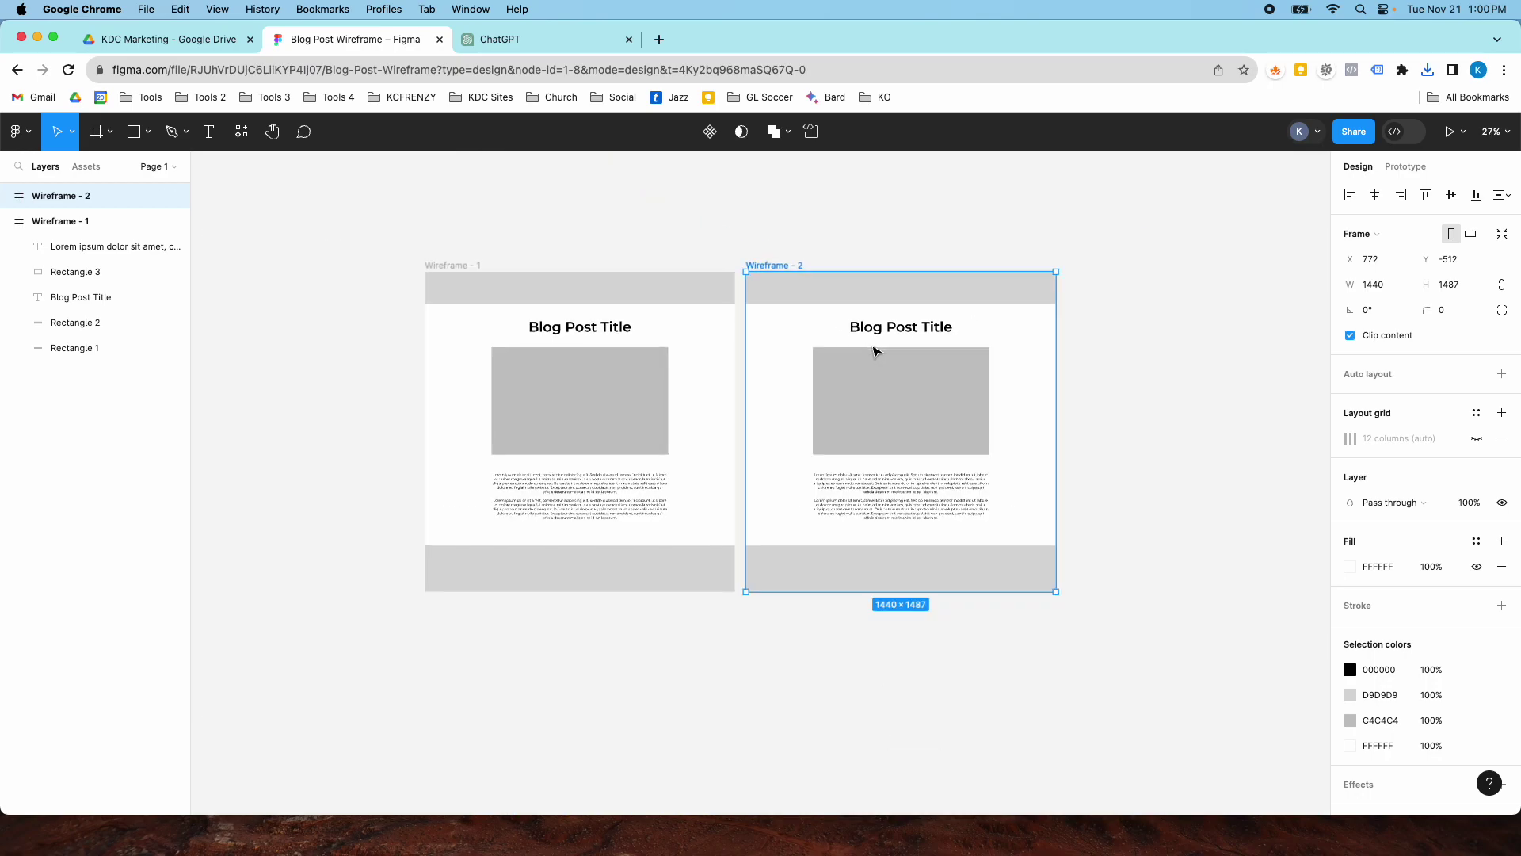